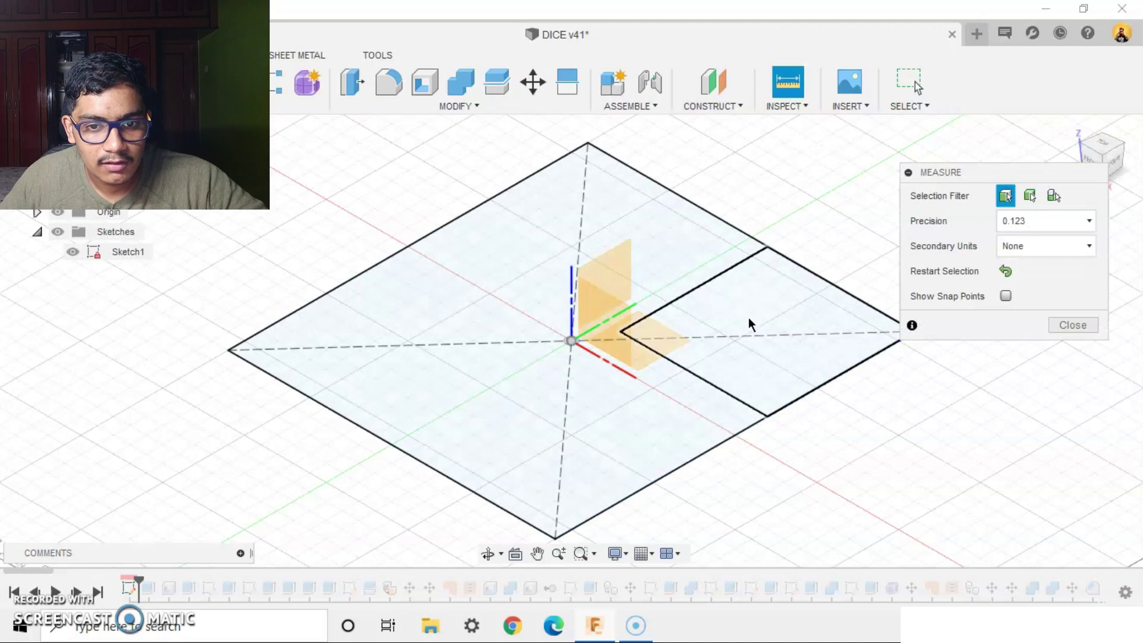
Measure the small corner square profile's area and perimeter, and the length of the large rectangle's outer edge in Sketch1
{"action": "left_click", "coordinate": [751, 322]}
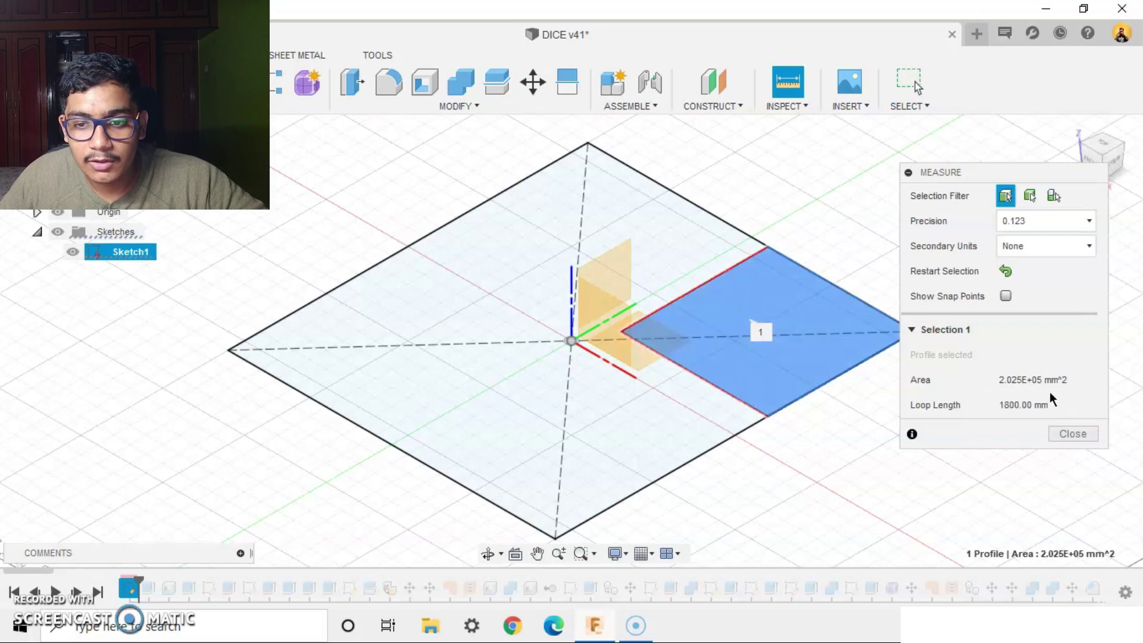
{"action": "left_click", "coordinate": [1073, 435]}
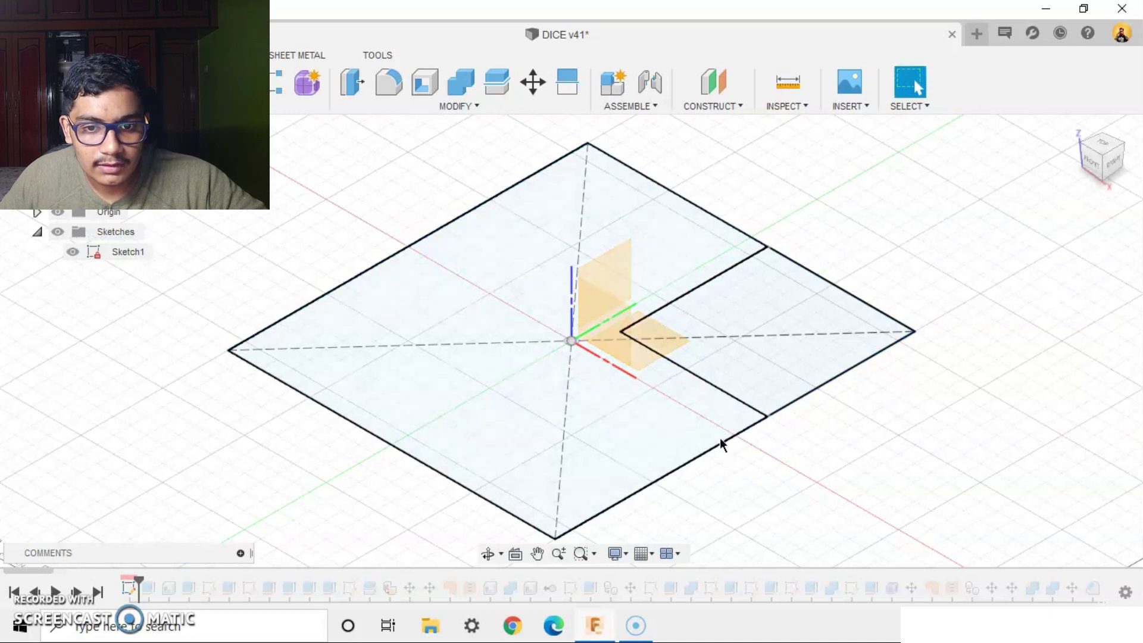
{"action": "left_click", "coordinate": [753, 423]}
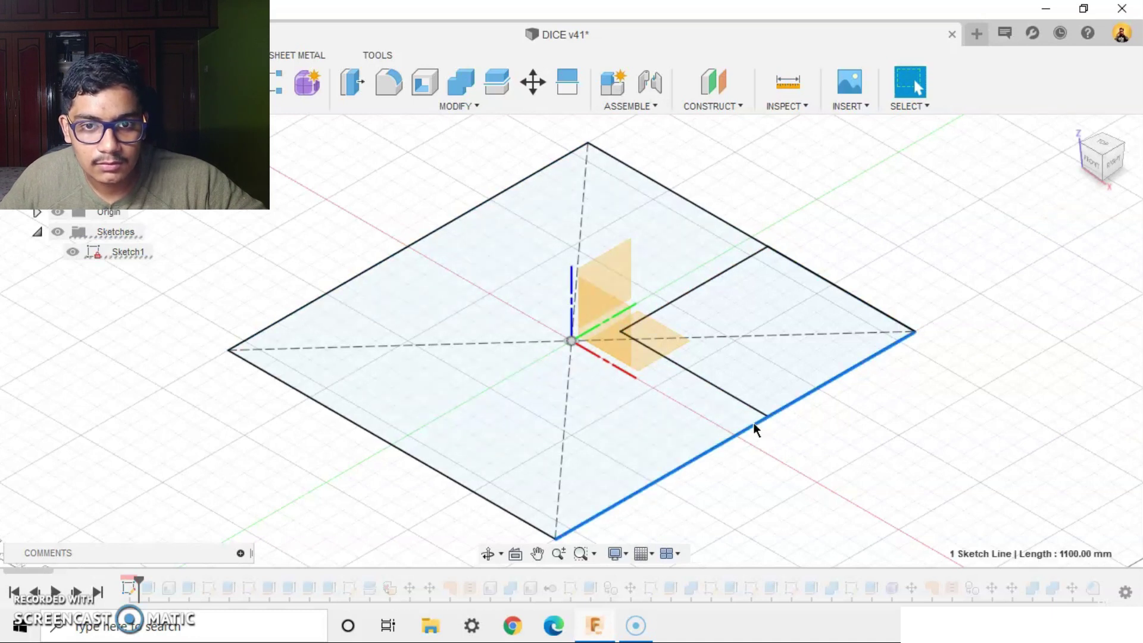
{"action": "left_click", "coordinate": [784, 84]}
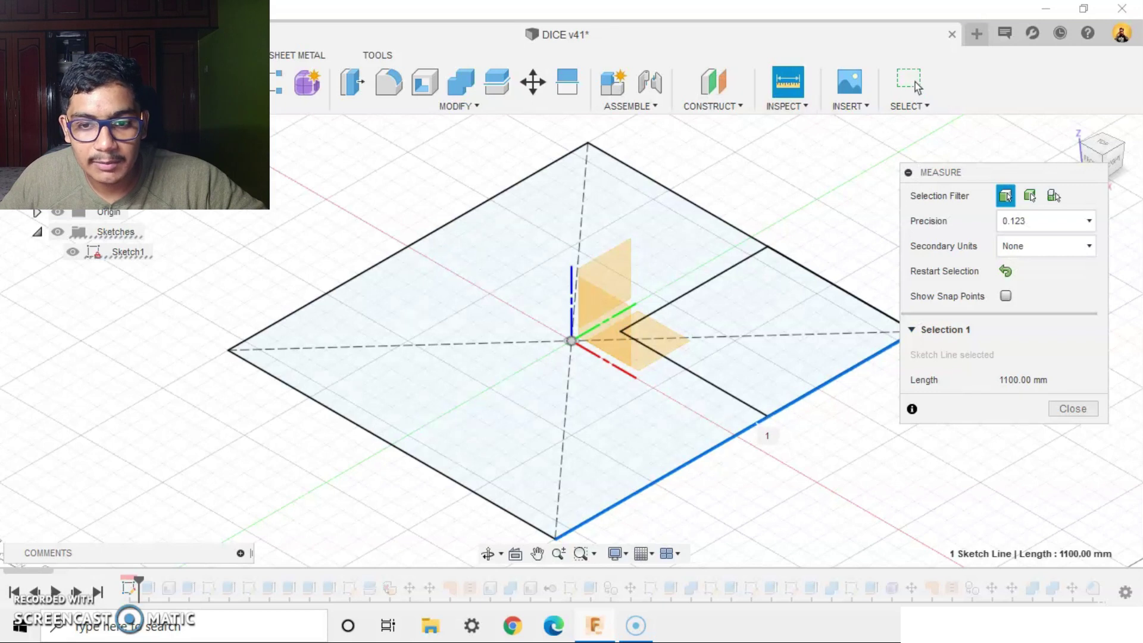
{"action": "left_click", "coordinate": [1074, 409]}
{"action": "left_click", "coordinate": [446, 475]}
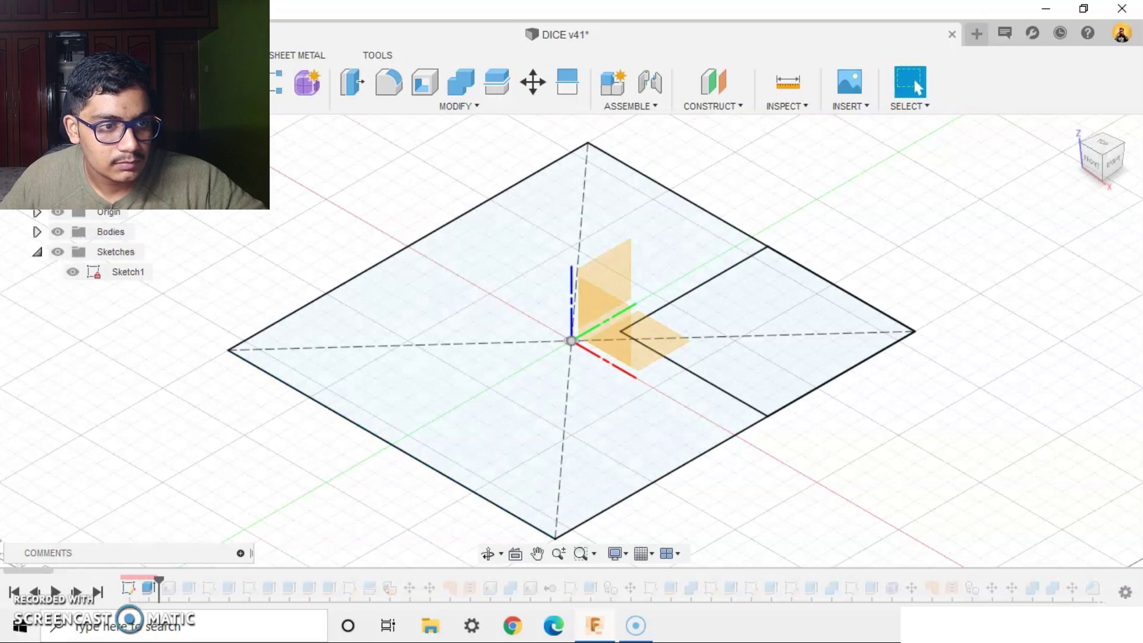
Show the total space body extruded from Sketch1 and examine it from above and around
{"action": "left_click", "coordinate": [73, 253]}
{"action": "scroll", "coordinate": [662, 416], "scroll_direction": "down", "scroll_amount": 8}
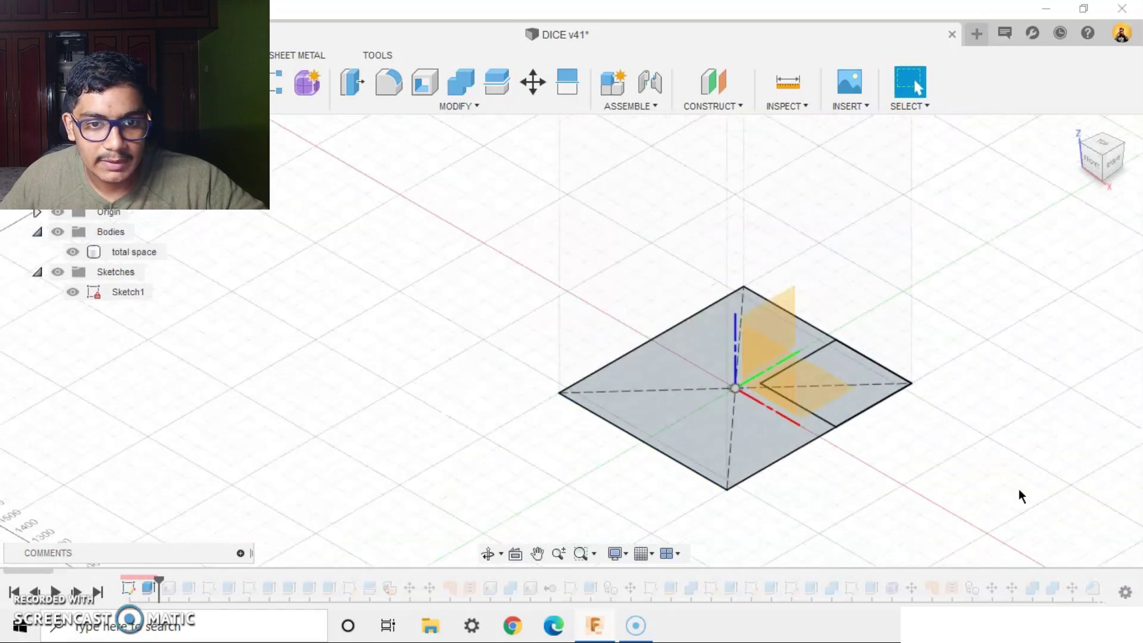
{"action": "middle_click_drag", "start_coordinate": [734, 345], "coordinate": [749, 369], "text": "shift"}
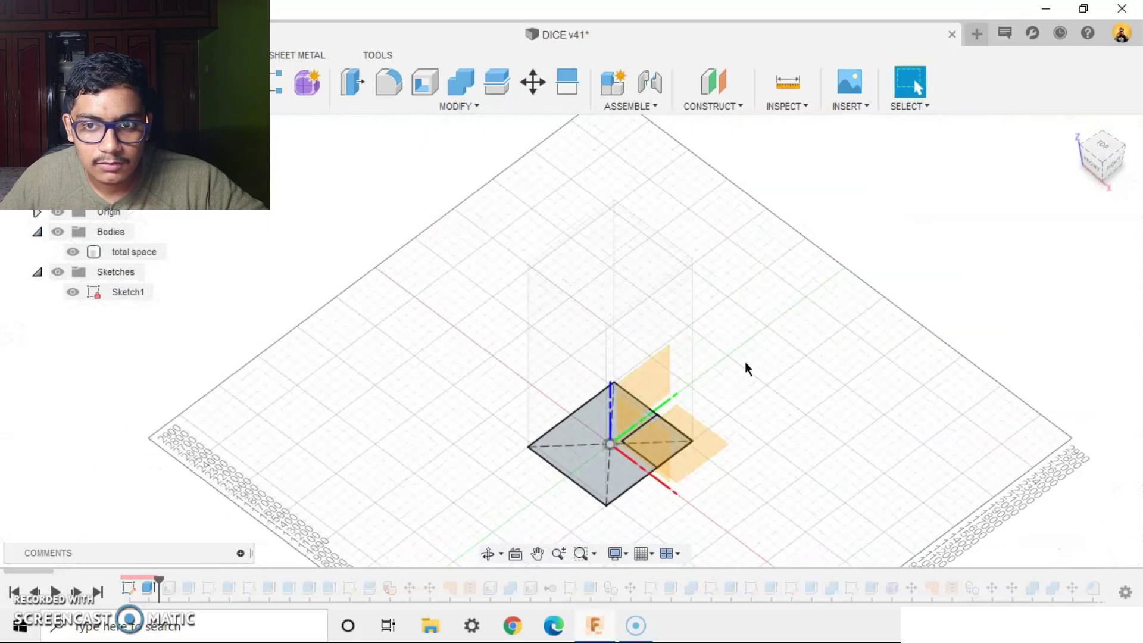
{"action": "scroll", "coordinate": [863, 277], "scroll_direction": "up", "scroll_amount": 4}
{"action": "mouse_move", "coordinate": [677, 415]}
{"action": "middle_mouse_down", "text": "shift"}
{"action": "mouse_move", "coordinate": [682, 340]}
{"action": "mouse_move", "coordinate": [681, 407]}
{"action": "middle_mouse_up", "text": "shift"}
{"action": "scroll", "coordinate": [682, 408], "scroll_direction": "down", "scroll_amount": 3}
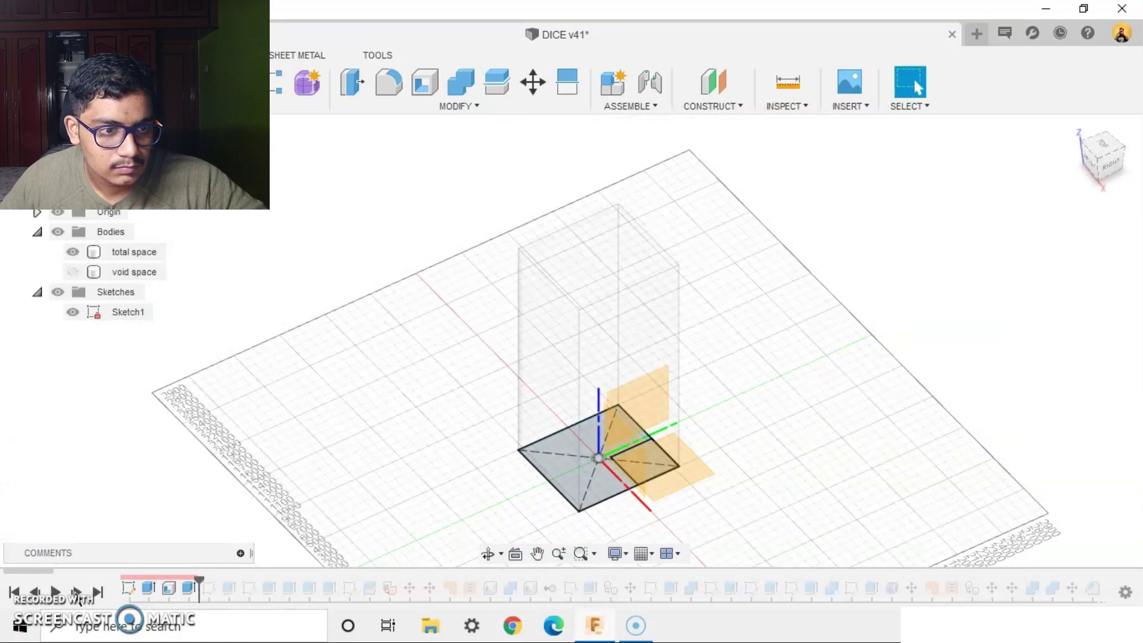
Show the void space body and Sketch3, and inspect their layout from the top
{"action": "left_click", "coordinate": [71, 272]}
{"action": "left_click", "coordinate": [72, 333]}
{"action": "scroll", "coordinate": [762, 442], "scroll_direction": "up", "scroll_amount": 2}
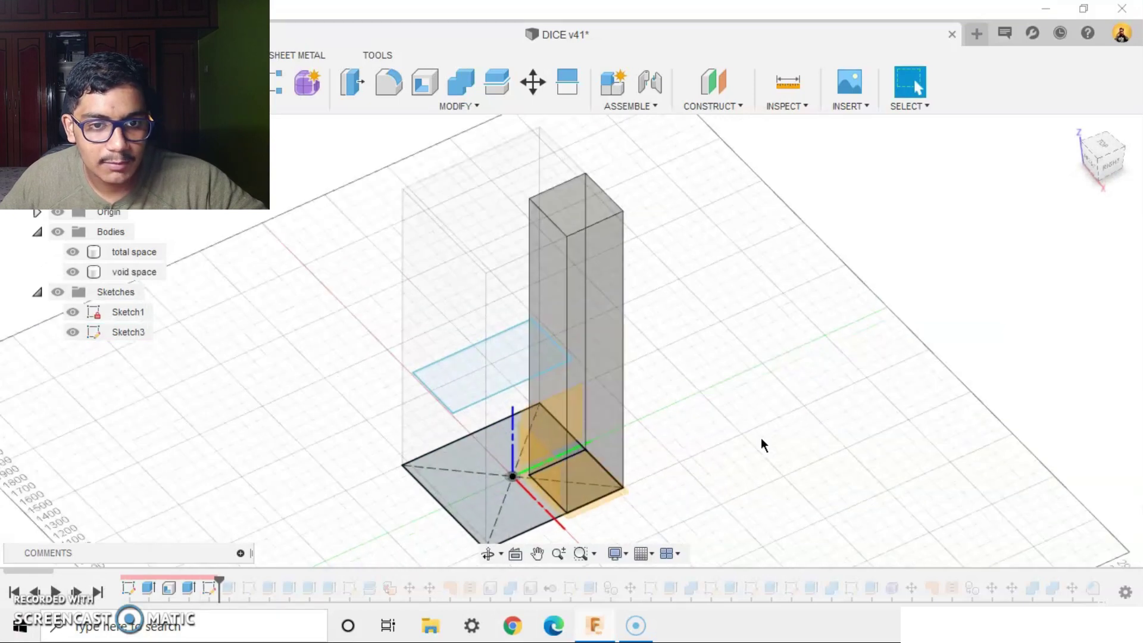
{"action": "scroll", "coordinate": [596, 493], "scroll_direction": "up", "scroll_amount": 3}
{"action": "scroll", "coordinate": [594, 488], "scroll_direction": "down", "scroll_amount": 3}
{"action": "middle_click_drag", "start_coordinate": [734, 309], "coordinate": [711, 374], "text": "shift"}
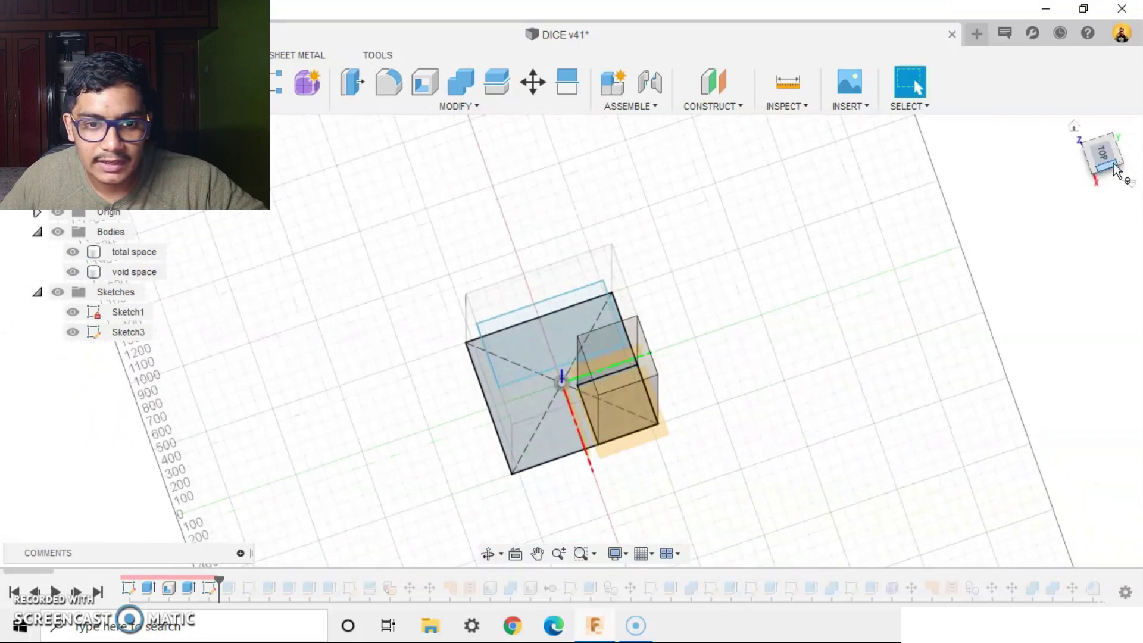
{"action": "left_click", "coordinate": [1085, 165]}
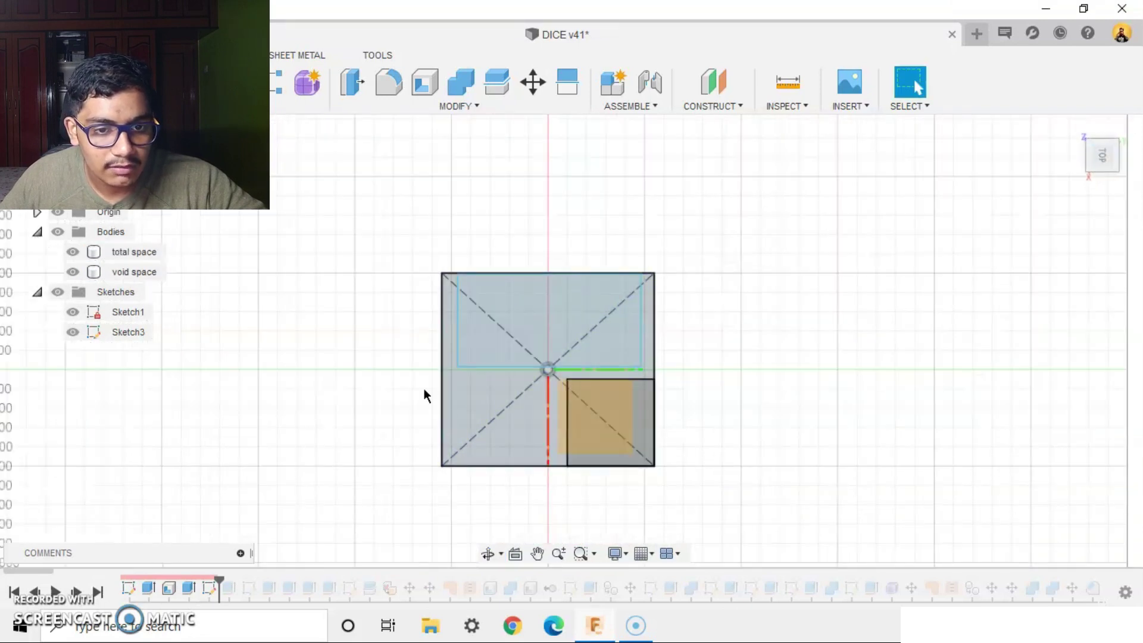
{"action": "middle_click_drag", "start_coordinate": [599, 433], "coordinate": [911, 364], "text": "shift"}
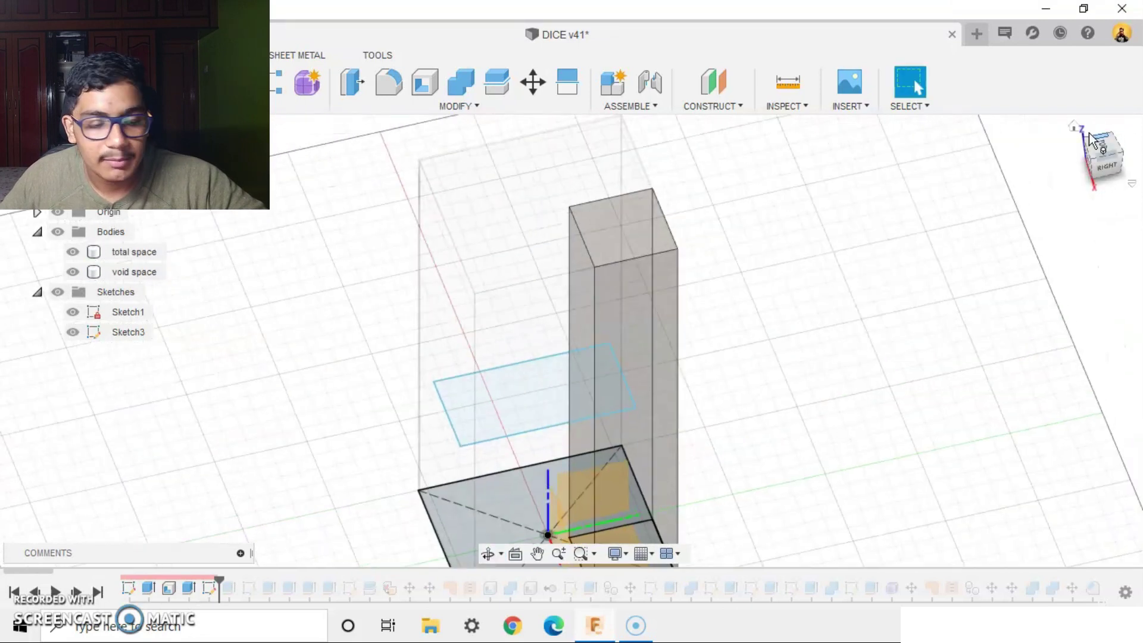
Advance the design history through the tabletop extrusion, Sketch4 and the vertical support panels, and inspect the desk frame from several sides
{"action": "left_click", "coordinate": [76, 592]}
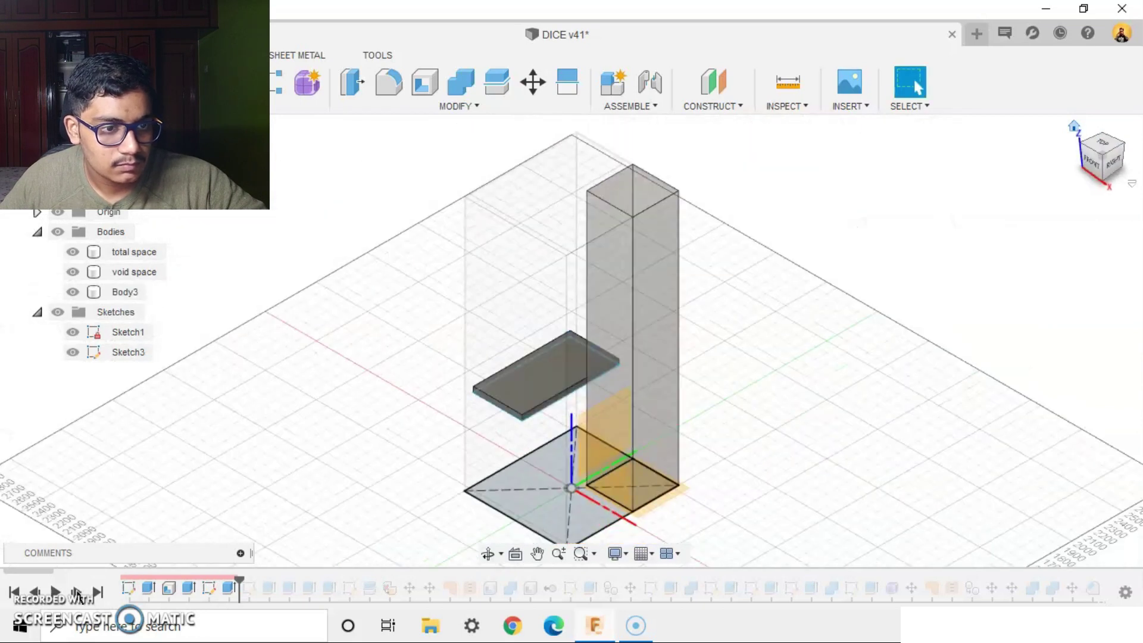
{"action": "left_click", "coordinate": [76, 593]}
{"action": "middle_click_drag", "start_coordinate": [798, 500], "coordinate": [400, 405], "text": "shift"}
{"action": "scroll", "coordinate": [404, 406], "scroll_direction": "up", "scroll_amount": 3}
{"action": "middle_click_drag", "start_coordinate": [644, 411], "coordinate": [574, 371], "text": "shift"}
{"action": "middle_click_drag", "start_coordinate": [483, 372], "coordinate": [600, 301]}
{"action": "middle_click_drag", "start_coordinate": [864, 387], "coordinate": [741, 463], "text": "shift"}
{"action": "scroll", "coordinate": [970, 349], "scroll_direction": "down", "scroll_amount": 2}
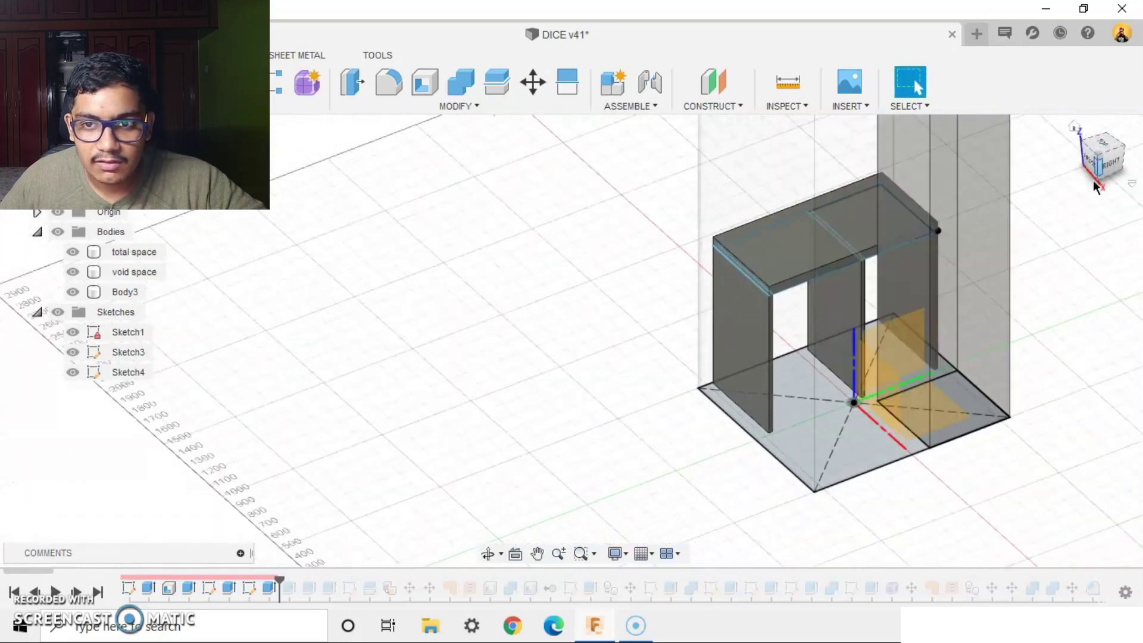
{"action": "left_click", "coordinate": [1075, 126]}
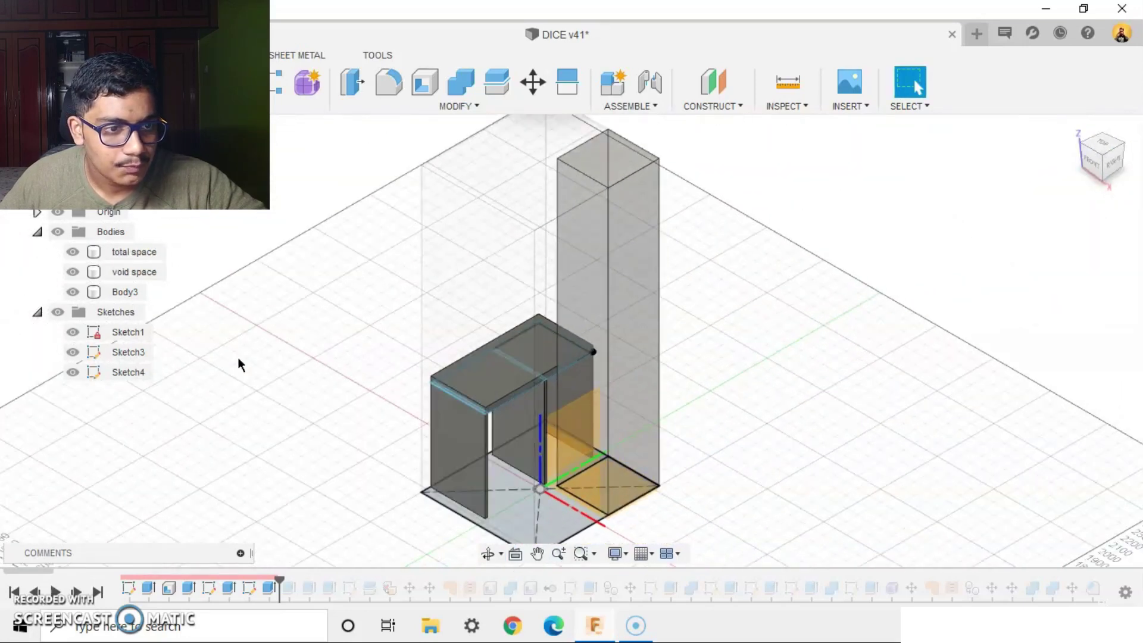
Hide the total space and void space bodies so only the desk frame is shown
{"action": "left_click", "coordinate": [73, 252]}
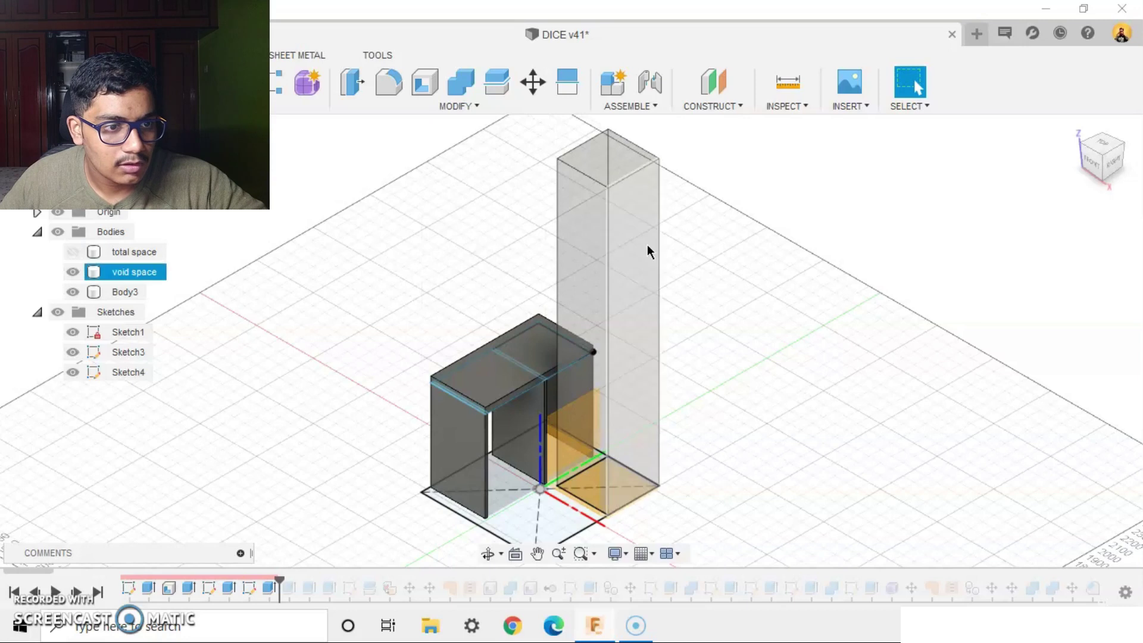
{"action": "left_click", "coordinate": [73, 272]}
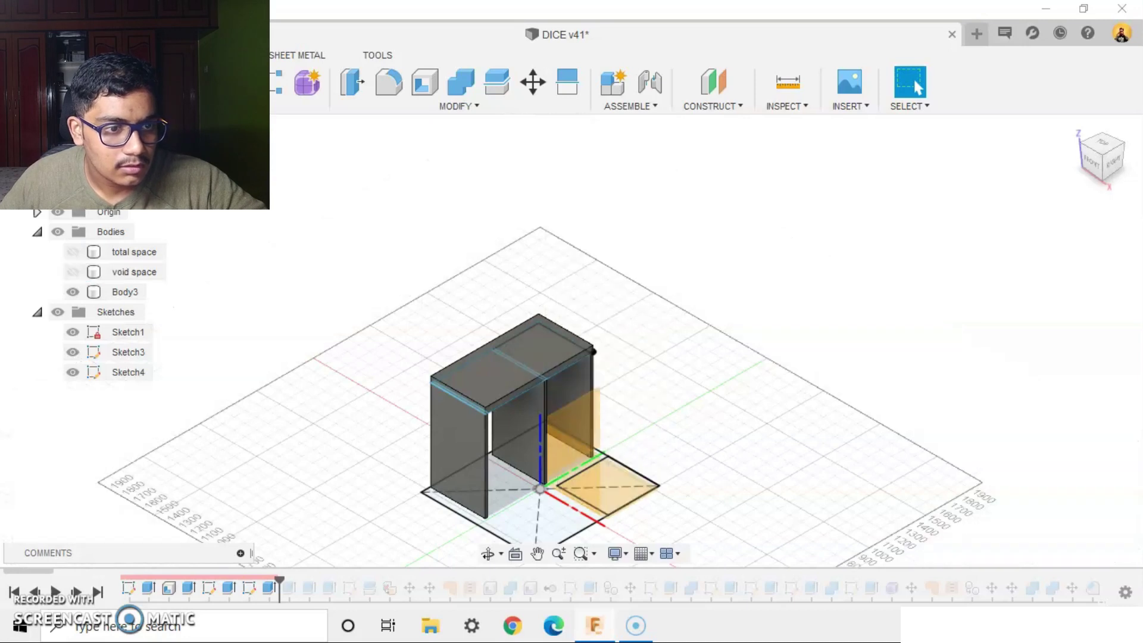
{"action": "scroll", "coordinate": [626, 409], "scroll_direction": "up", "scroll_amount": 2}
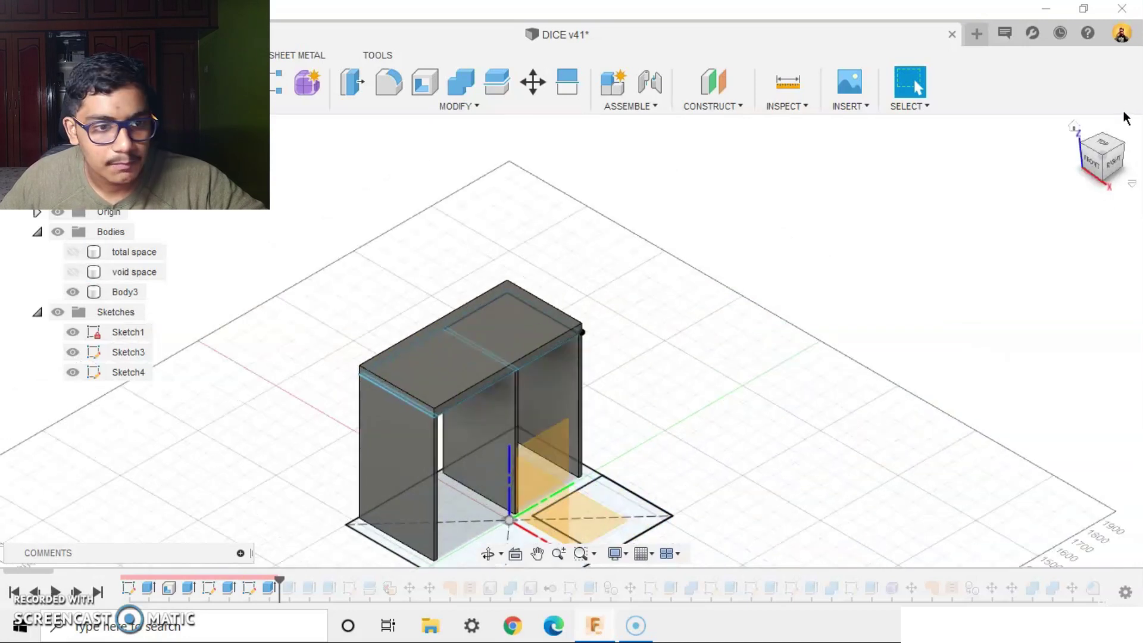
Hide Sketch1, Sketch3, Sketch4 and the origin geometry, leaving a clear view of the desk
{"action": "left_click", "coordinate": [67, 331]}
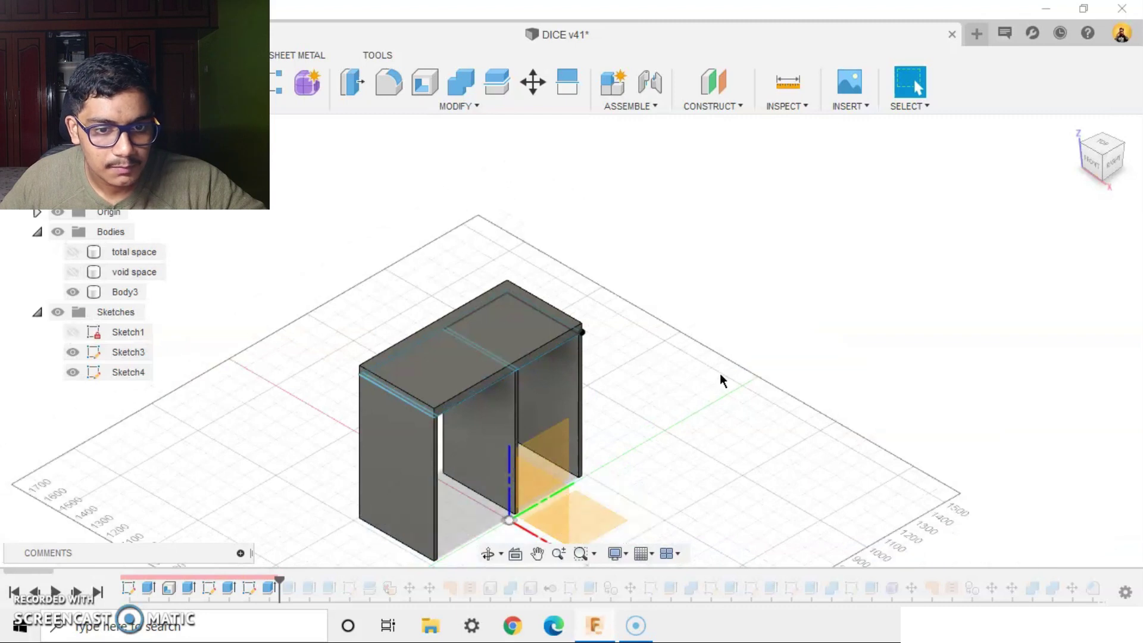
{"action": "left_click", "coordinate": [72, 352]}
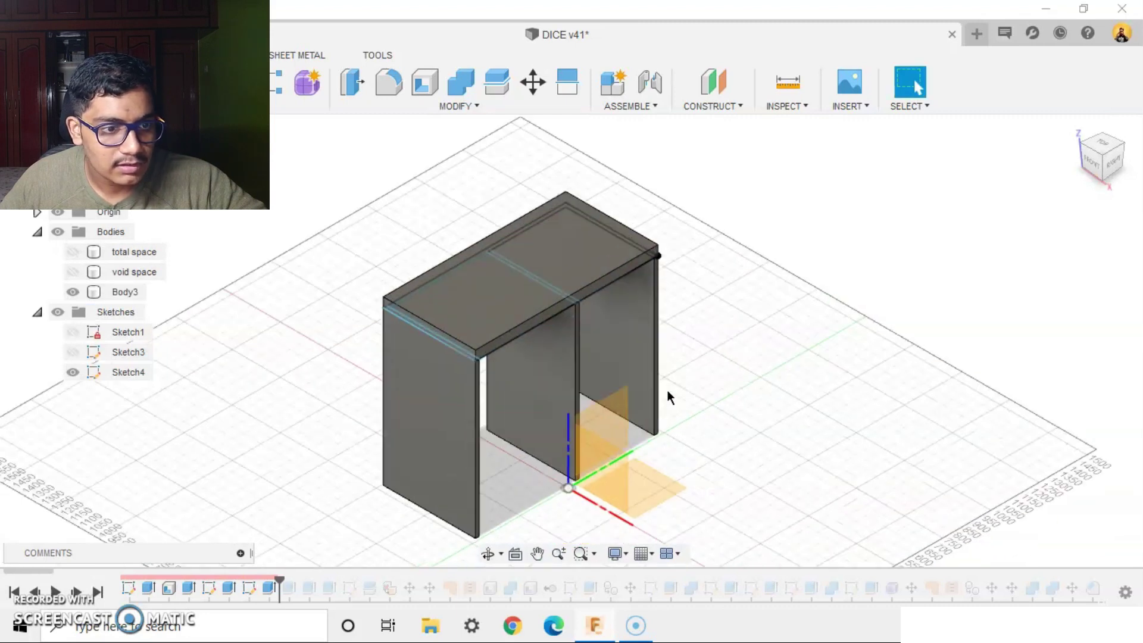
{"action": "left_click", "coordinate": [72, 373]}
{"action": "scroll", "coordinate": [777, 403], "scroll_direction": "up", "scroll_amount": 3}
{"action": "mouse_move", "coordinate": [776, 403]}
{"action": "middle_mouse_down", "text": "shift"}
{"action": "mouse_move", "coordinate": [743, 385]}
{"action": "mouse_move", "coordinate": [738, 406]}
{"action": "middle_mouse_up", "text": "shift"}
{"action": "left_click", "coordinate": [1074, 128]}
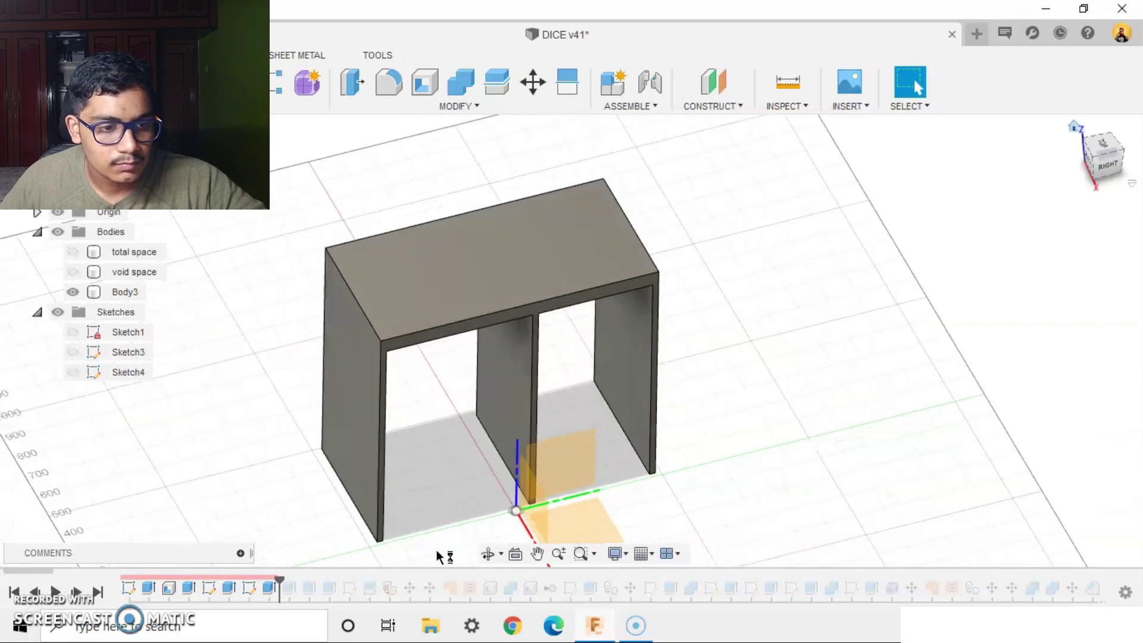
{"action": "middle_click_drag", "start_coordinate": [944, 429], "coordinate": [902, 414], "text": "shift"}
{"action": "left_click", "coordinate": [58, 212]}
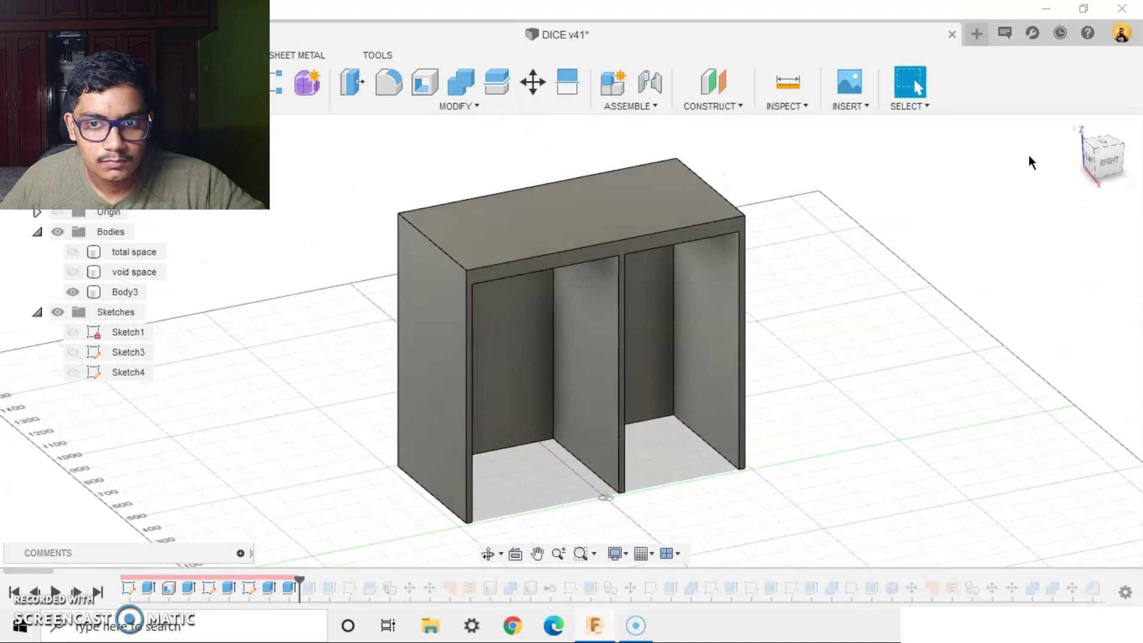
Advance the design history to the extrusion that adds the small block under the tabletop in the wider compartment
{"action": "left_click", "coordinate": [1073, 129]}
{"action": "left_click", "coordinate": [77, 594]}
{"action": "middle_click_drag", "start_coordinate": [804, 504], "coordinate": [791, 474], "text": "shift"}
{"action": "scroll", "coordinate": [724, 411], "scroll_direction": "up", "scroll_amount": 1}
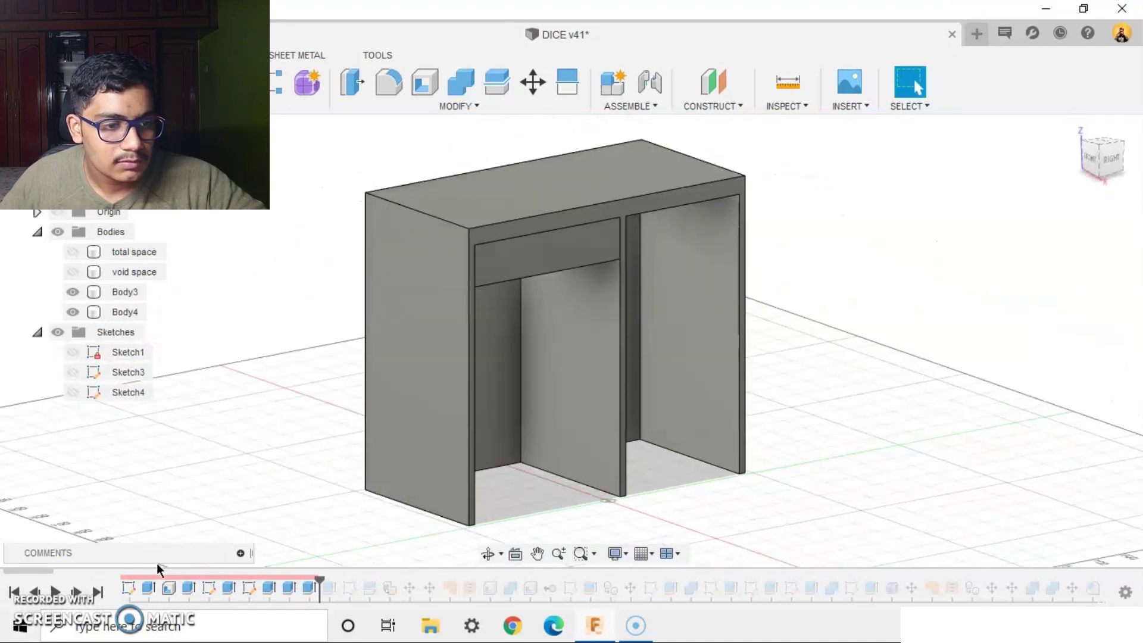
Advance the design history to the drawer block in the narrower compartment and inspect it
{"action": "left_click", "coordinate": [77, 593]}
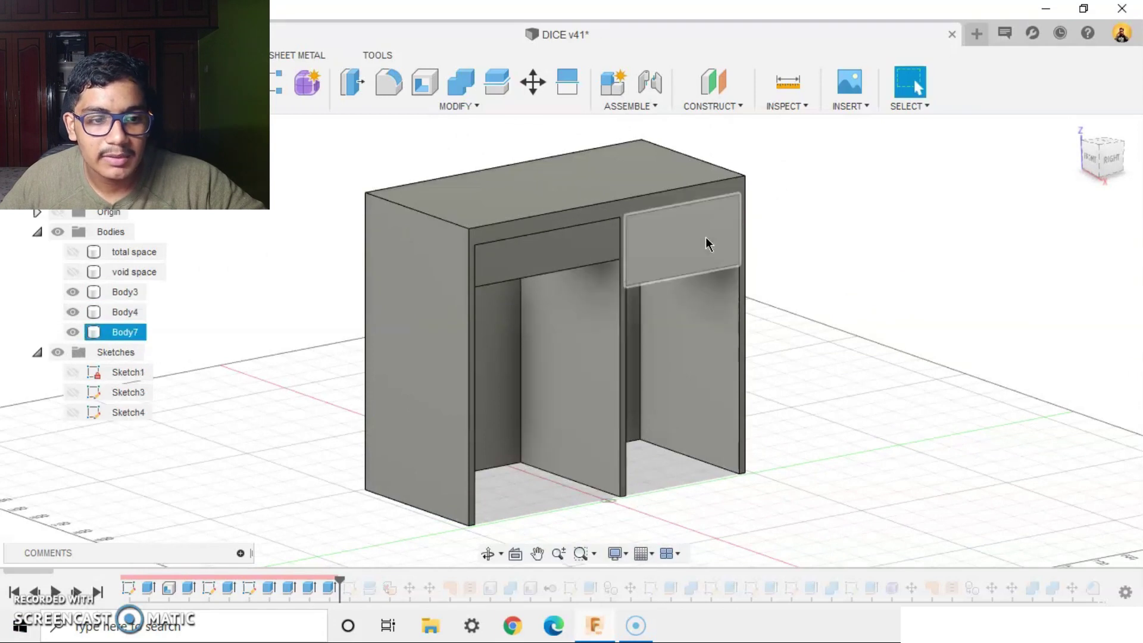
{"action": "mouse_move", "coordinate": [858, 343]}
{"action": "middle_mouse_down", "text": "shift"}
{"action": "mouse_move", "coordinate": [837, 276]}
{"action": "mouse_move", "coordinate": [853, 357]}
{"action": "middle_mouse_up", "text": "shift"}
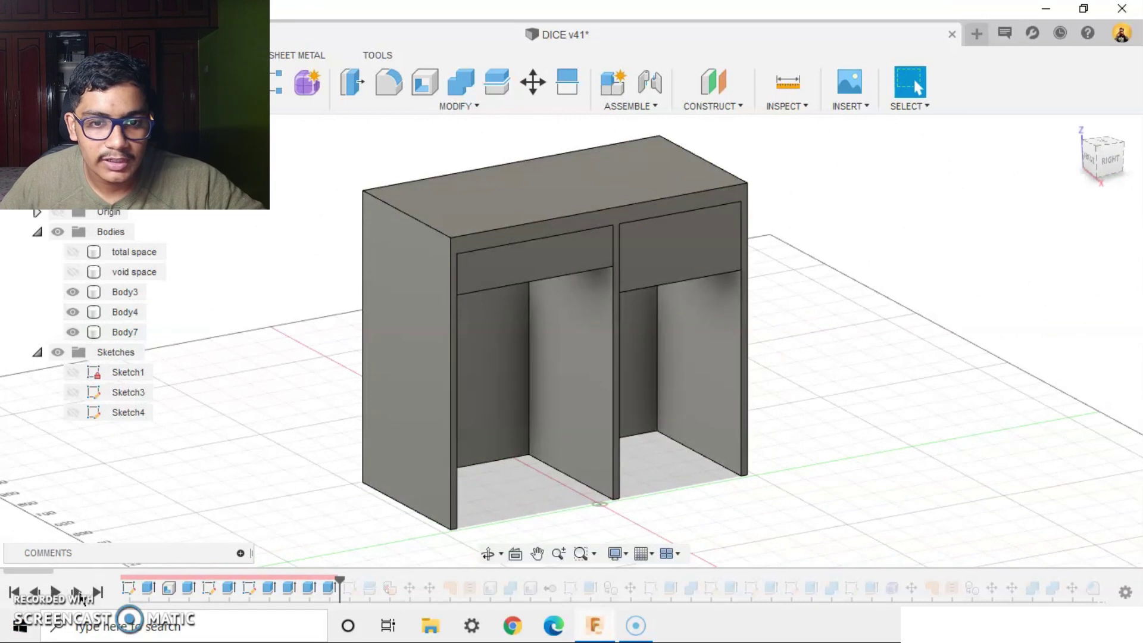
{"action": "middle_click_drag", "start_coordinate": [837, 336], "coordinate": [894, 314], "text": "shift"}
{"action": "middle_click_drag", "start_coordinate": [823, 355], "coordinate": [848, 422], "text": "shift"}
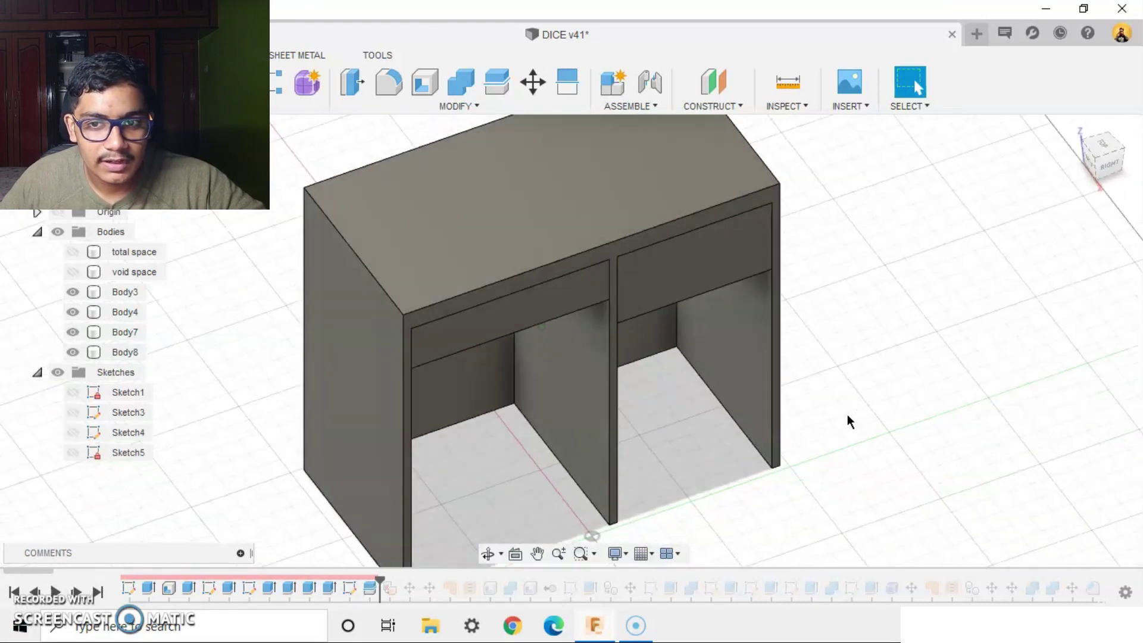
Advance the design history through the UP DRAWER features to the hollowed-out shelf in the wider compartment, and inspect it
{"action": "left_click", "coordinate": [1074, 127]}
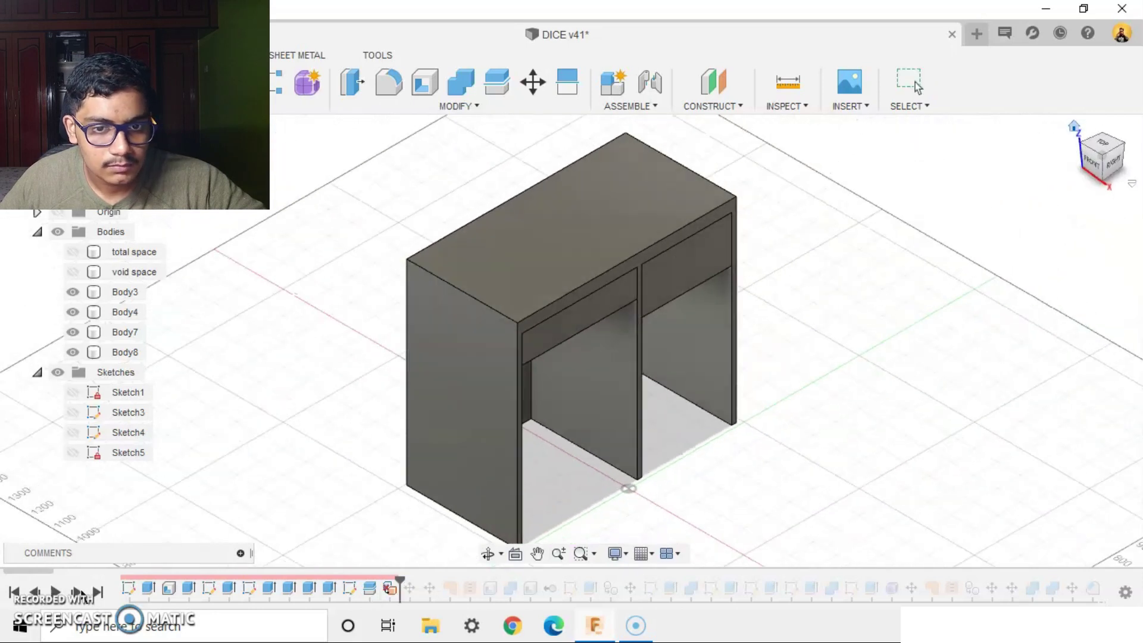
{"action": "left_click", "coordinate": [81, 591]}
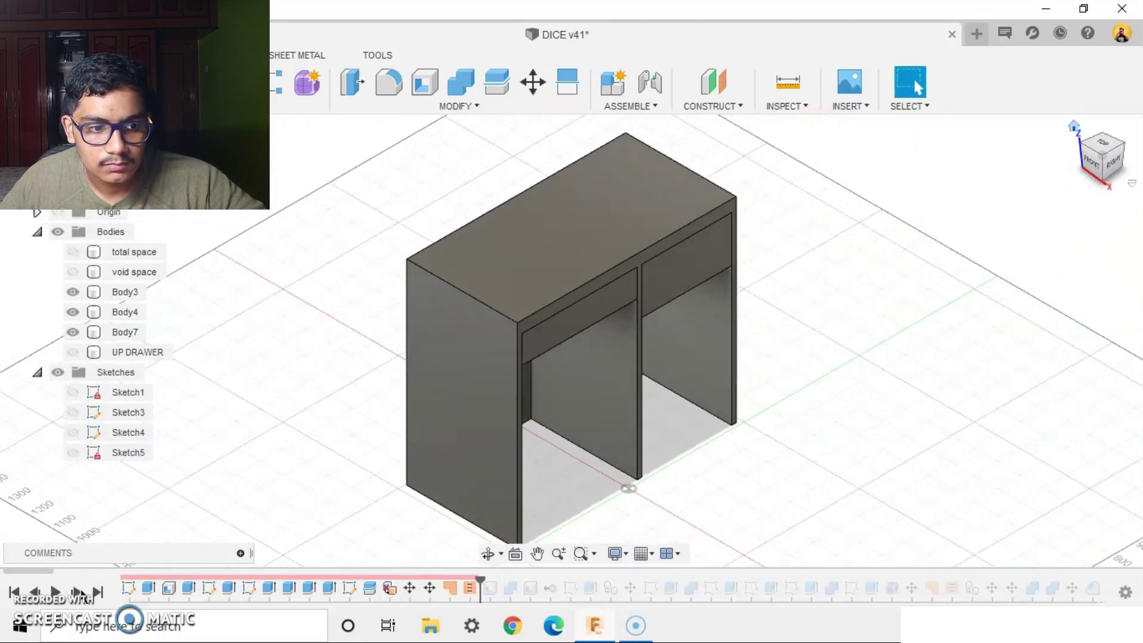
{"action": "left_click", "coordinate": [82, 594]}
{"action": "scroll", "coordinate": [631, 501], "scroll_direction": "up", "scroll_amount": 3}
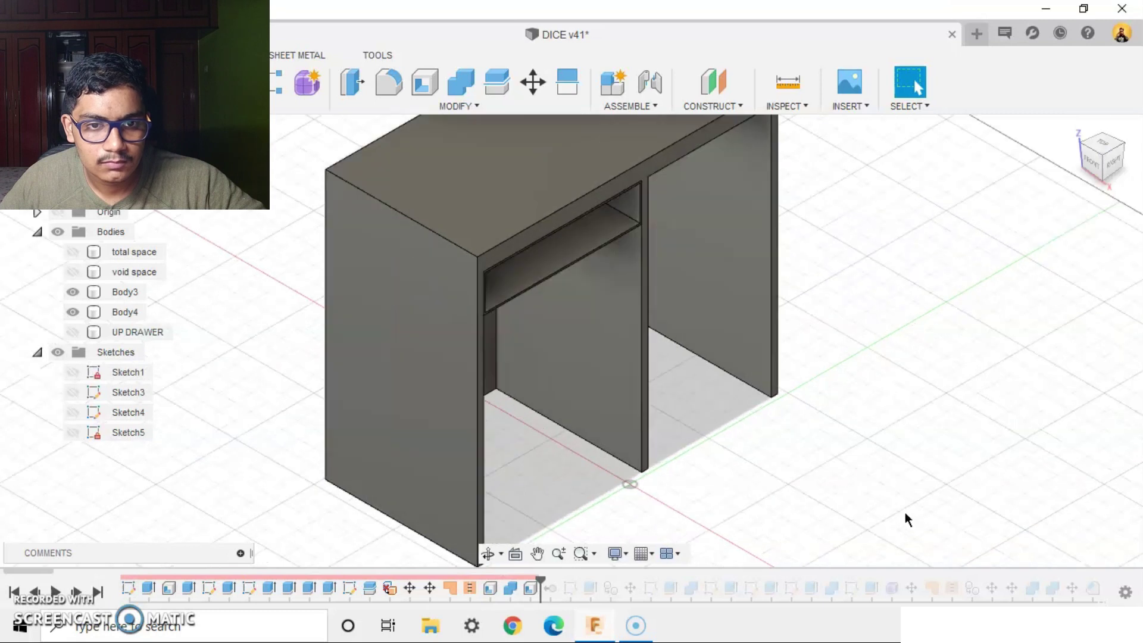
{"action": "middle_click_drag", "start_coordinate": [906, 524], "coordinate": [829, 467], "text": "shift"}
{"action": "scroll", "coordinate": [827, 466], "scroll_direction": "down", "scroll_amount": 3}
{"action": "middle_click_drag", "start_coordinate": [676, 381], "coordinate": [652, 447]}
{"action": "mouse_move", "coordinate": [595, 351]}
{"action": "middle_mouse_down", "text": "shift"}
{"action": "mouse_move", "coordinate": [579, 316]}
{"action": "mouse_move", "coordinate": [604, 345]}
{"action": "middle_mouse_up", "text": "shift"}
Advance the design history through Sketch6 and its extrusion to the feature that adds the DOWN DRAWER body
{"action": "left_click", "coordinate": [78, 593]}
{"action": "left_click", "coordinate": [78, 594]}
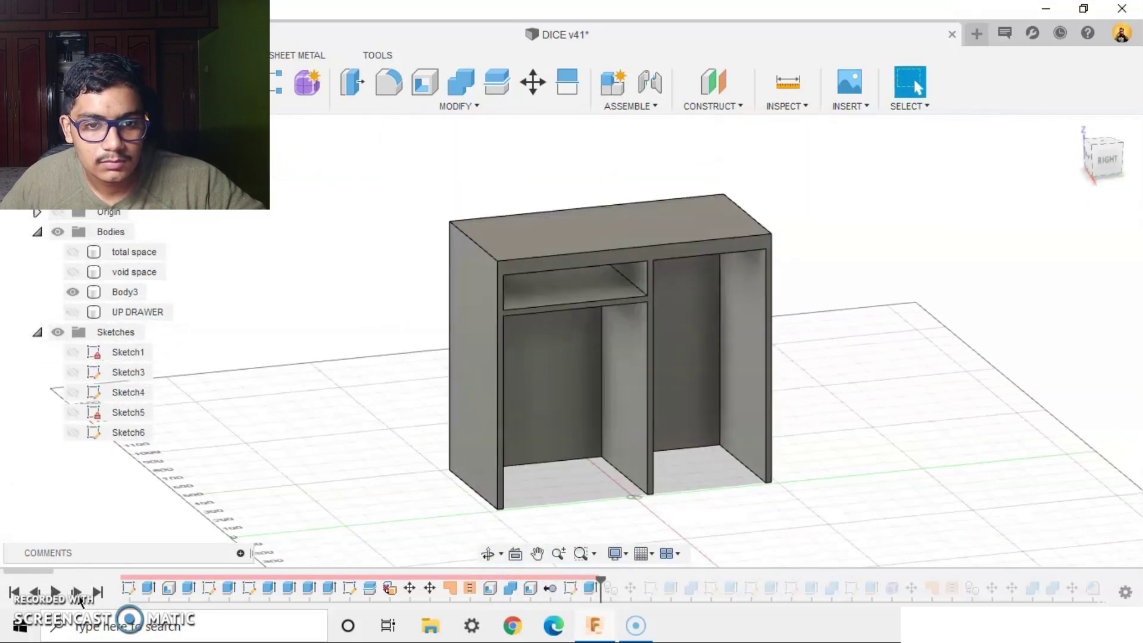
{"action": "left_click", "coordinate": [78, 594]}
{"action": "scroll", "coordinate": [831, 453], "scroll_direction": "up", "scroll_amount": 2}
{"action": "mouse_move", "coordinate": [1002, 438]}
{"action": "middle_mouse_down", "text": "shift"}
{"action": "mouse_move", "coordinate": [931, 391]}
{"action": "mouse_move", "coordinate": [987, 426]}
{"action": "mouse_move", "coordinate": [1020, 414]}
{"action": "mouse_move", "coordinate": [1022, 434]}
{"action": "middle_mouse_up", "text": "shift"}
{"action": "middle_click_drag", "start_coordinate": [1013, 394], "coordinate": [1020, 384], "text": "shift"}
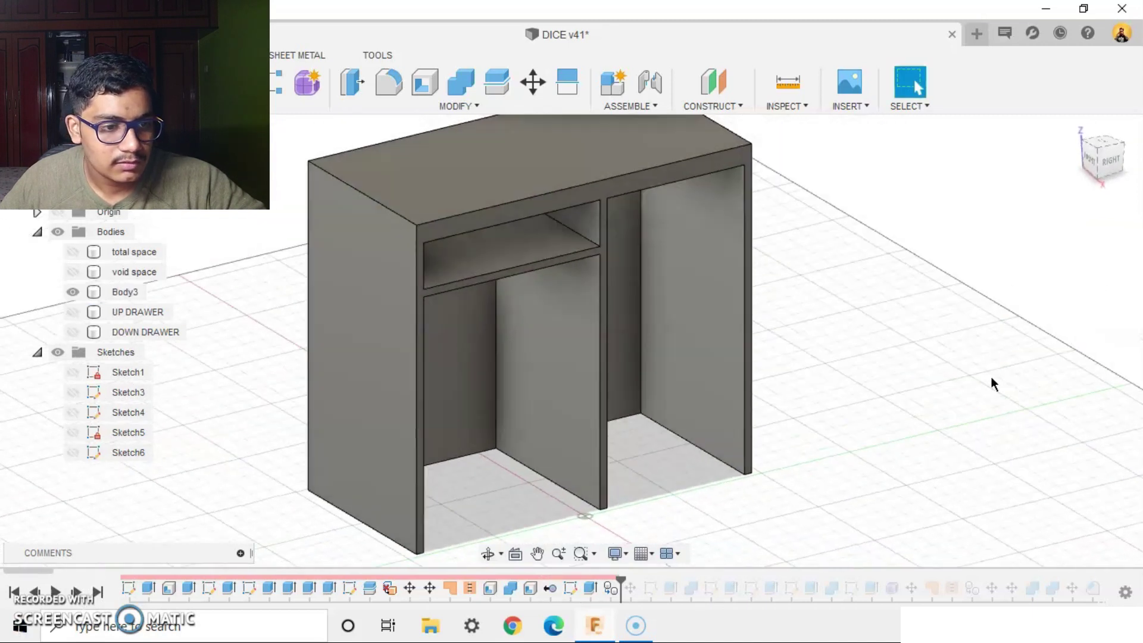
Advance the design history to the shelf in the narrower compartment, and show the UP DRAWER and DOWN DRAWER bodies above it
{"action": "left_click", "coordinate": [78, 593]}
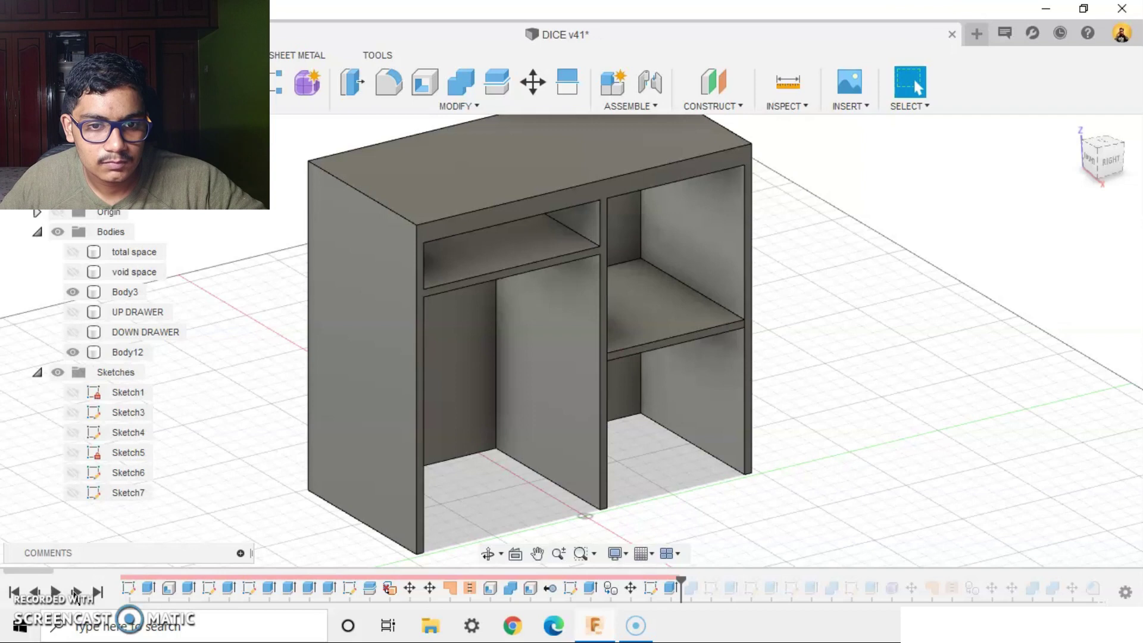
{"action": "left_click", "coordinate": [69, 311]}
{"action": "left_click", "coordinate": [73, 331]}
{"action": "scroll", "coordinate": [897, 429], "scroll_direction": "up", "scroll_amount": 2}
{"action": "scroll", "coordinate": [897, 429], "scroll_direction": "down", "scroll_amount": 2}
{"action": "middle_click_drag", "start_coordinate": [897, 429], "coordinate": [866, 399], "text": "shift"}
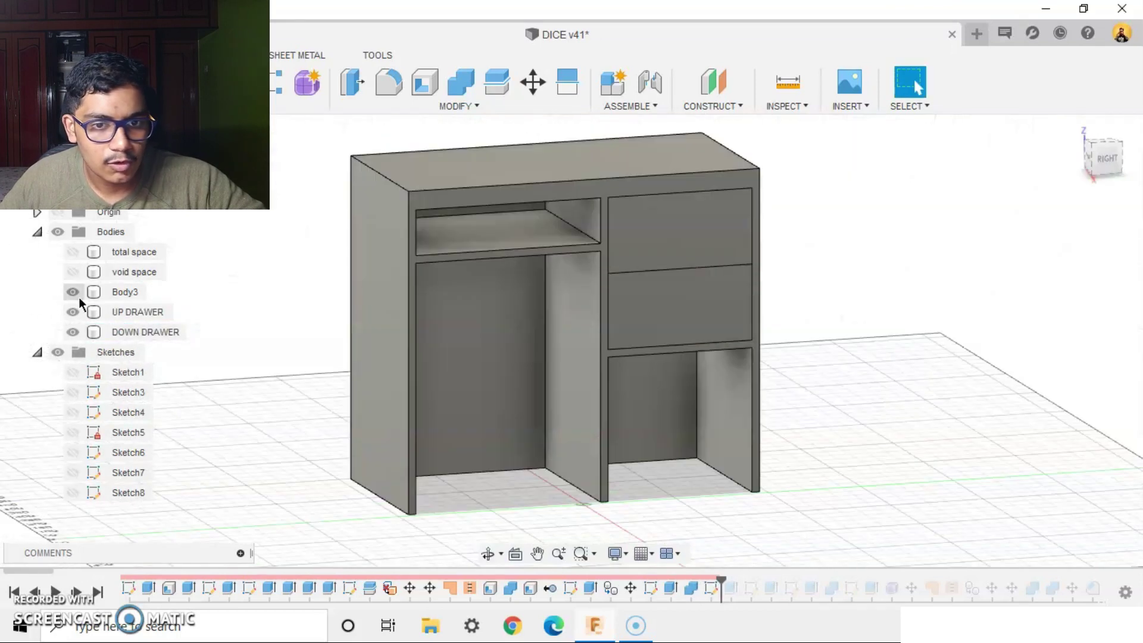
Hide the desk frame and the UP DRAWER body to leave only DOWN DRAWER in view
{"action": "left_click", "coordinate": [73, 292]}
{"action": "mouse_move", "coordinate": [772, 364]}
{"action": "middle_mouse_down", "text": "shift"}
{"action": "mouse_move", "coordinate": [793, 377]}
{"action": "mouse_move", "coordinate": [786, 359]}
{"action": "middle_mouse_up", "text": "shift"}
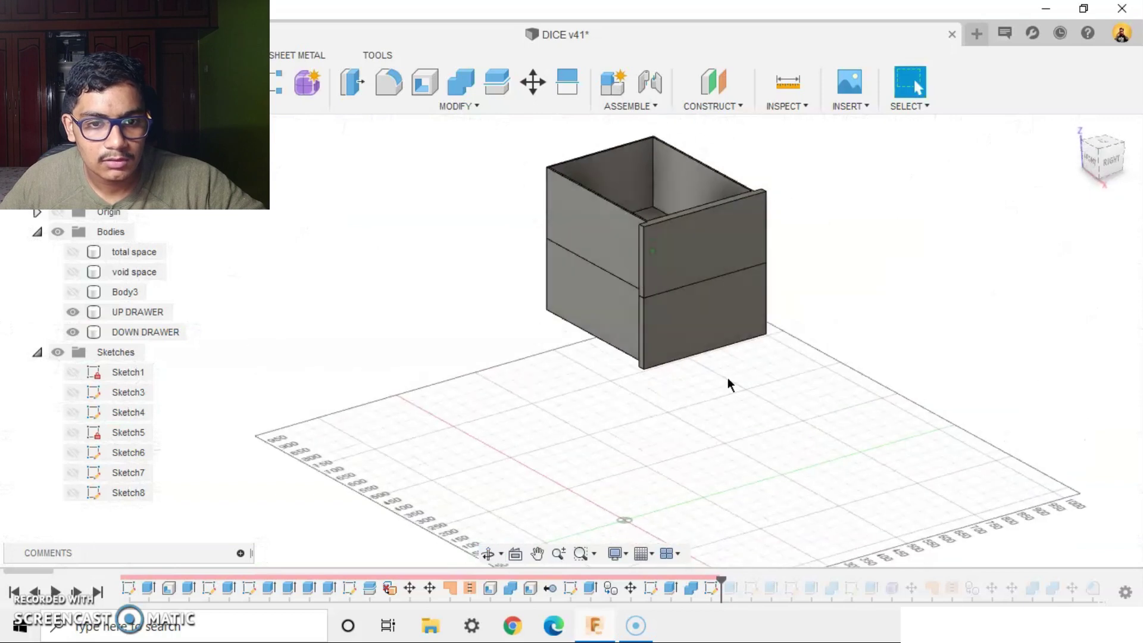
{"action": "left_click", "coordinate": [72, 313]}
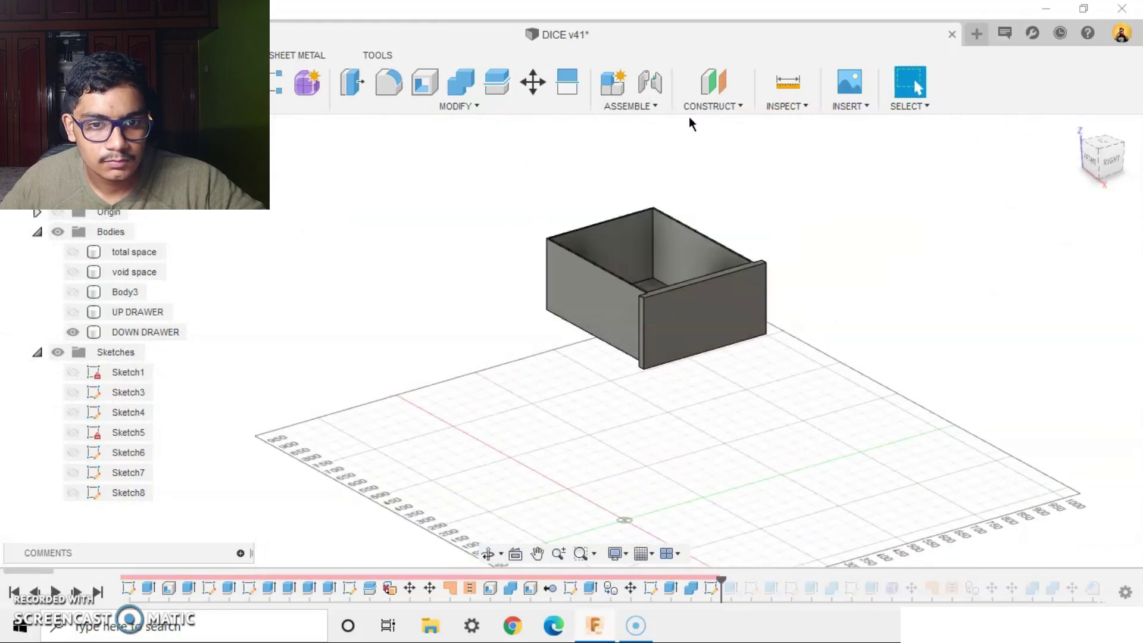
Inspect the isolated DOWN DRAWER body from below, from the side and from above
{"action": "scroll", "coordinate": [693, 164], "scroll_direction": "up", "scroll_amount": 3}
{"action": "middle_click_drag", "start_coordinate": [778, 363], "coordinate": [942, 379], "text": "shift"}
{"action": "left_click", "coordinate": [942, 379]}
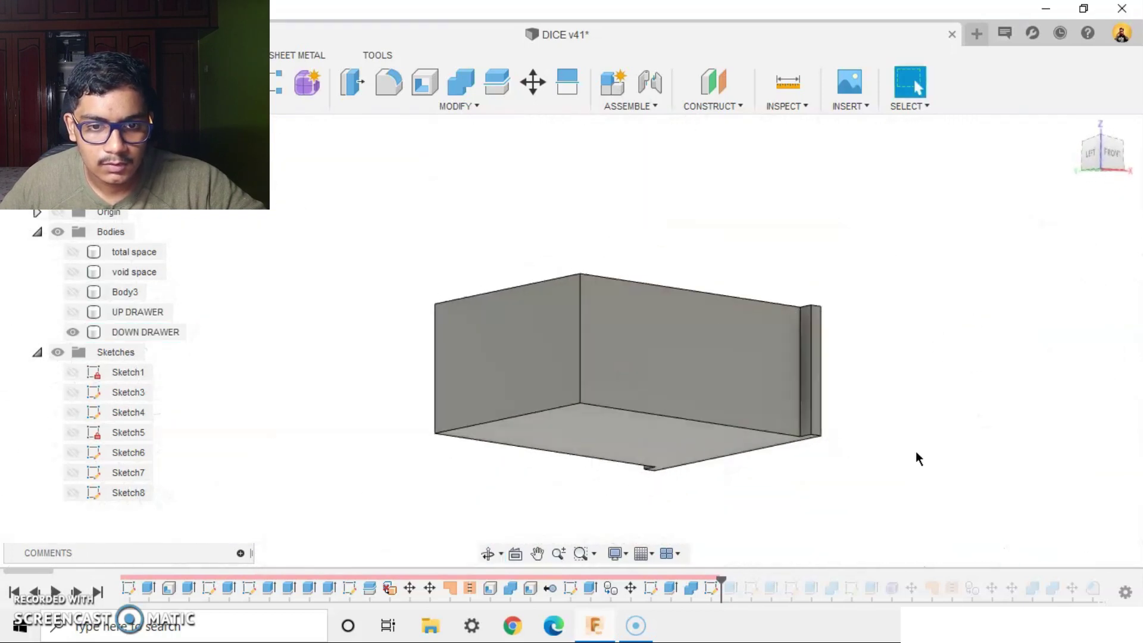
{"action": "middle_click_drag", "start_coordinate": [867, 495], "coordinate": [835, 533], "text": "shift"}
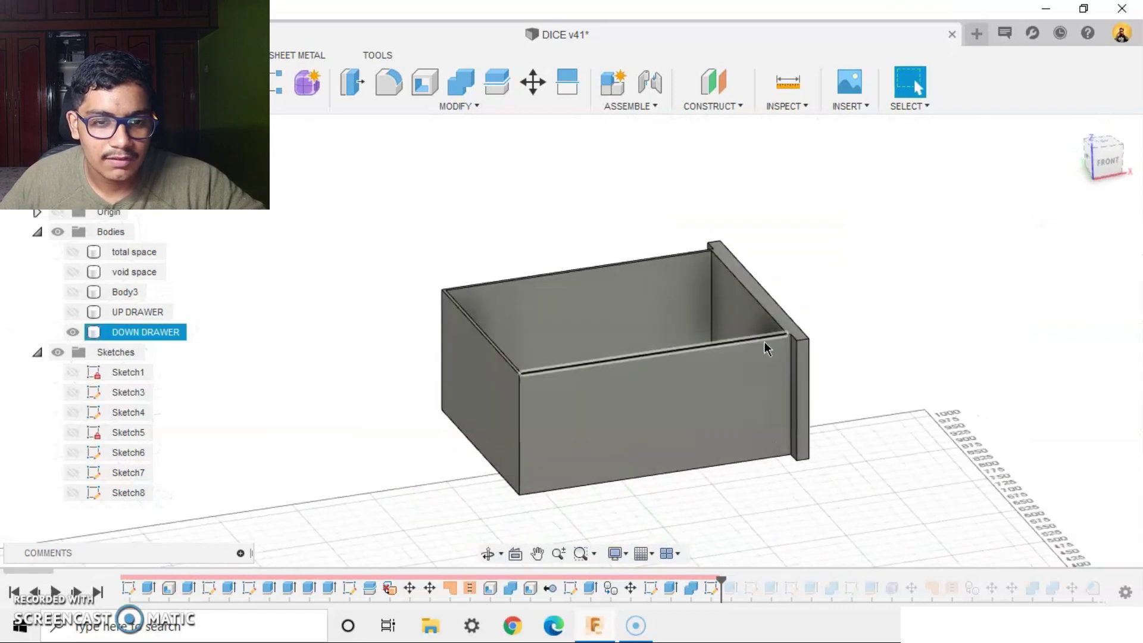
{"action": "middle_click_drag", "start_coordinate": [859, 397], "coordinate": [829, 387], "text": "shift"}
{"action": "middle_click_drag", "start_coordinate": [544, 327], "coordinate": [301, 316], "text": "shift"}
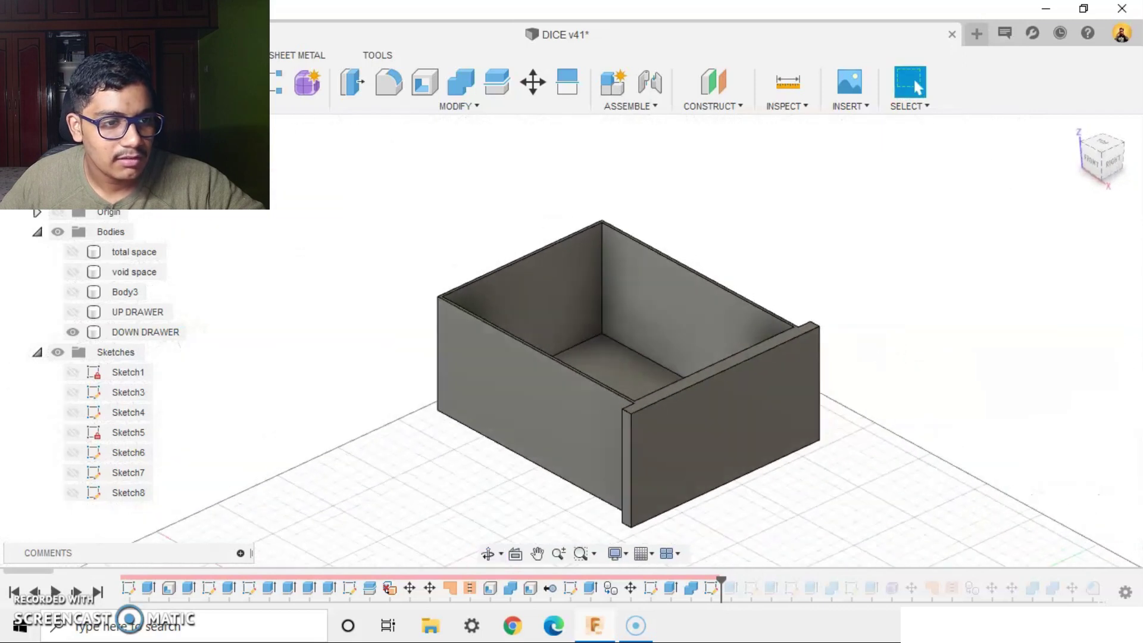
Show the UP DRAWER and Body3 bodies again and return the model to the home view
{"action": "left_click", "coordinate": [73, 312]}
{"action": "left_click", "coordinate": [72, 293]}
{"action": "scroll", "coordinate": [938, 417], "scroll_direction": "down", "scroll_amount": 5}
{"action": "middle_click_drag", "start_coordinate": [964, 423], "coordinate": [917, 334], "text": "shift"}
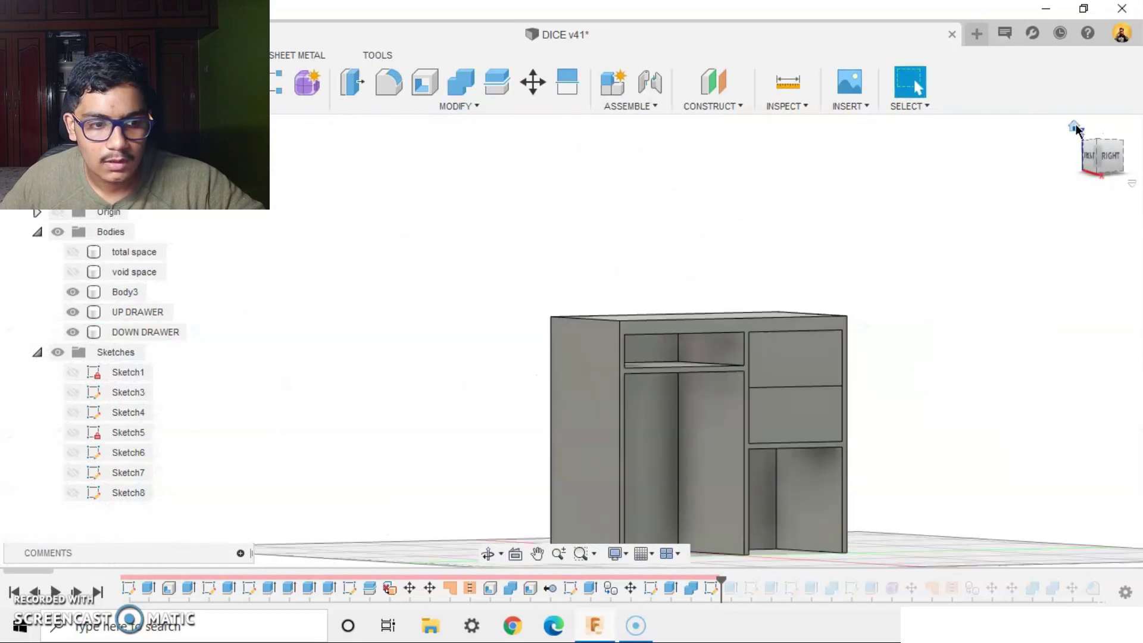
{"action": "left_click", "coordinate": [1074, 126]}
Advance the design history to Sketch9 in the keyboard compartment, and collapse the list of sketches
{"action": "left_click", "coordinate": [76, 592]}
{"action": "scroll", "coordinate": [1000, 517], "scroll_direction": "up", "scroll_amount": 2}
{"action": "mouse_move", "coordinate": [888, 491]}
{"action": "middle_mouse_down", "text": "shift"}
{"action": "mouse_move", "coordinate": [774, 400]}
{"action": "mouse_move", "coordinate": [881, 473]}
{"action": "middle_mouse_up", "text": "shift"}
{"action": "scroll", "coordinate": [784, 470], "scroll_direction": "down", "scroll_amount": 2}
{"action": "middle_click_drag", "start_coordinate": [784, 470], "coordinate": [869, 477]}
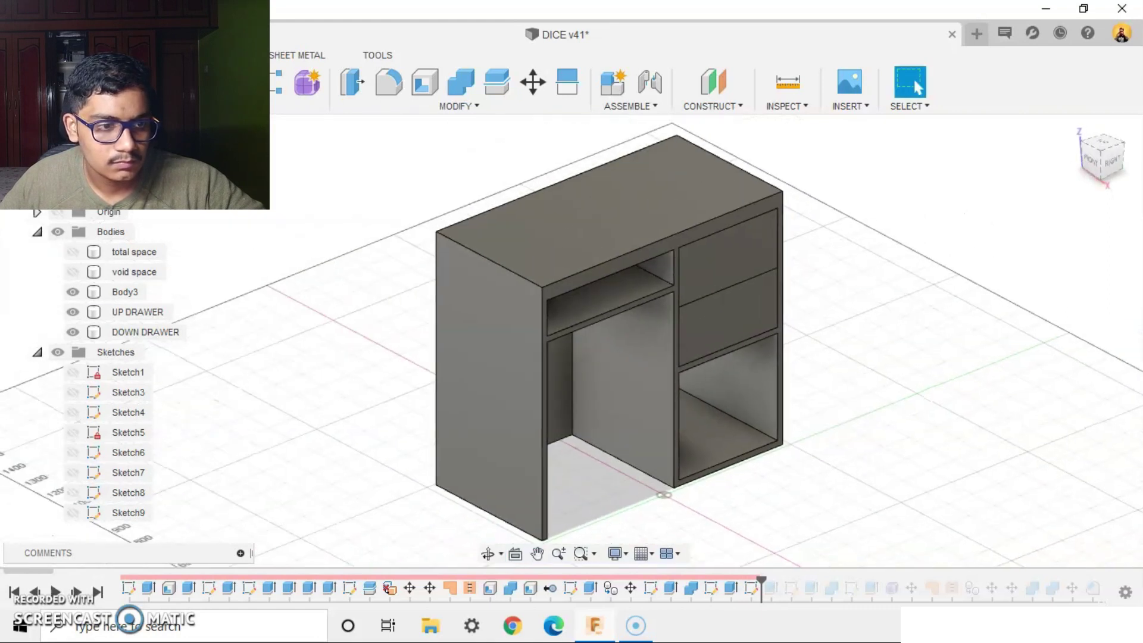
{"action": "left_click", "coordinate": [37, 352]}
{"action": "mouse_move", "coordinate": [744, 500]}
{"action": "middle_mouse_down", "text": "shift"}
{"action": "mouse_move", "coordinate": [962, 439]}
{"action": "mouse_move", "coordinate": [768, 486]}
{"action": "middle_mouse_up", "text": "shift"}
Advance the design history to the extrusion that adds Body13 in the keyboard compartment, and inspect it
{"action": "left_click", "coordinate": [77, 592]}
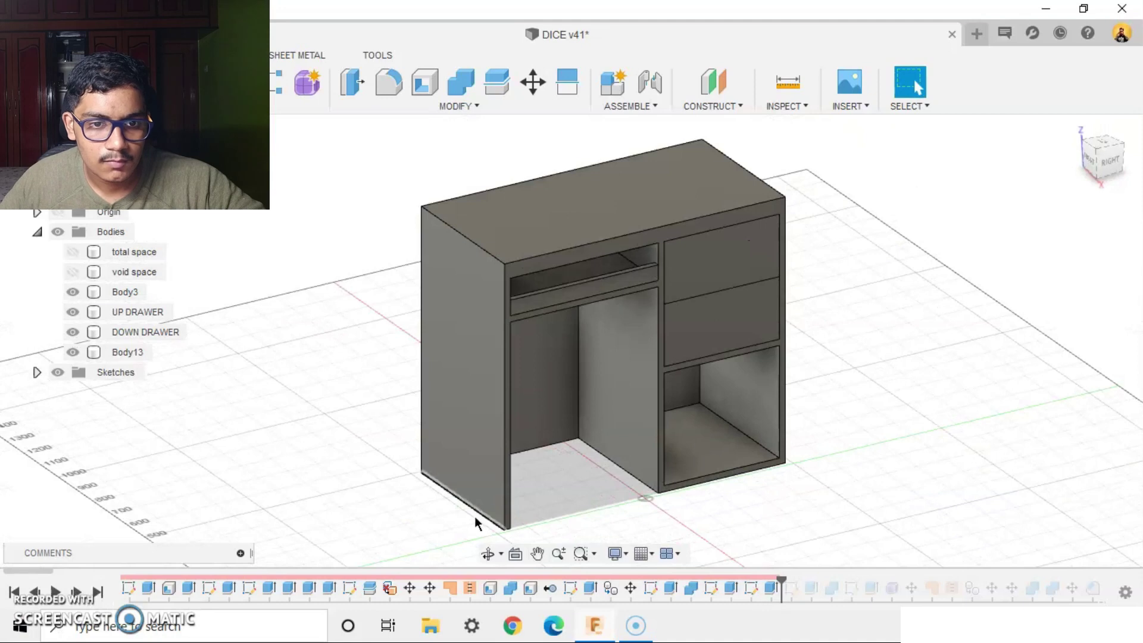
{"action": "scroll", "coordinate": [575, 270], "scroll_direction": "up", "scroll_amount": 5}
{"action": "mouse_move", "coordinate": [576, 264]}
{"action": "middle_mouse_down", "text": "shift"}
{"action": "mouse_move", "coordinate": [616, 269]}
{"action": "mouse_move", "coordinate": [536, 256]}
{"action": "mouse_move", "coordinate": [696, 540]}
{"action": "mouse_move", "coordinate": [581, 266]}
{"action": "middle_mouse_up", "text": "shift"}
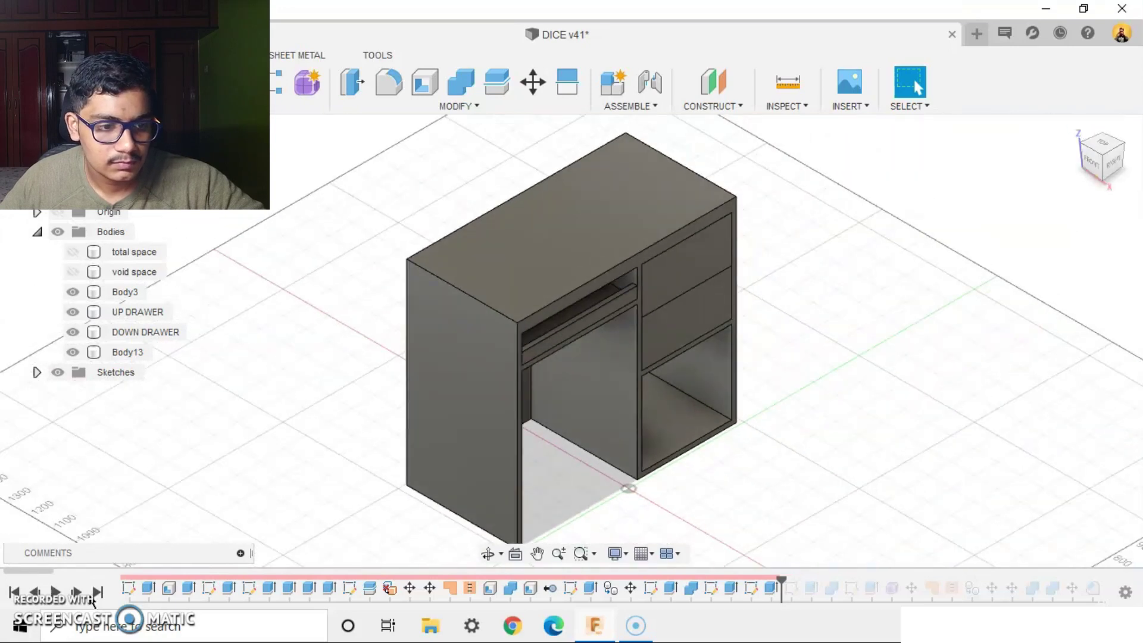
Advance the design history to the feature that adds KEYBOARD DRAWER, and show that body
{"action": "left_click", "coordinate": [74, 591]}
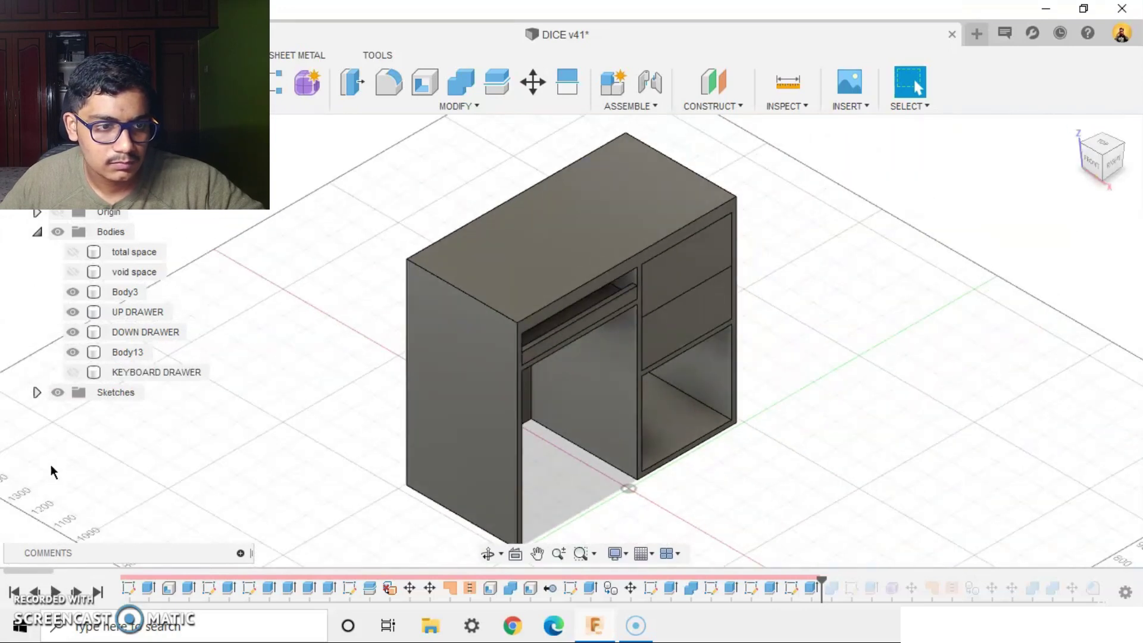
{"action": "left_click", "coordinate": [73, 373]}
{"action": "middle_click_drag", "start_coordinate": [668, 449], "coordinate": [184, 337], "text": "shift"}
Hide DOWN DRAWER, UP DRAWER and Body3 to inspect Body13 together with KEYBOARD DRAWER
{"action": "left_click", "coordinate": [72, 352]}
{"action": "left_click", "coordinate": [72, 331]}
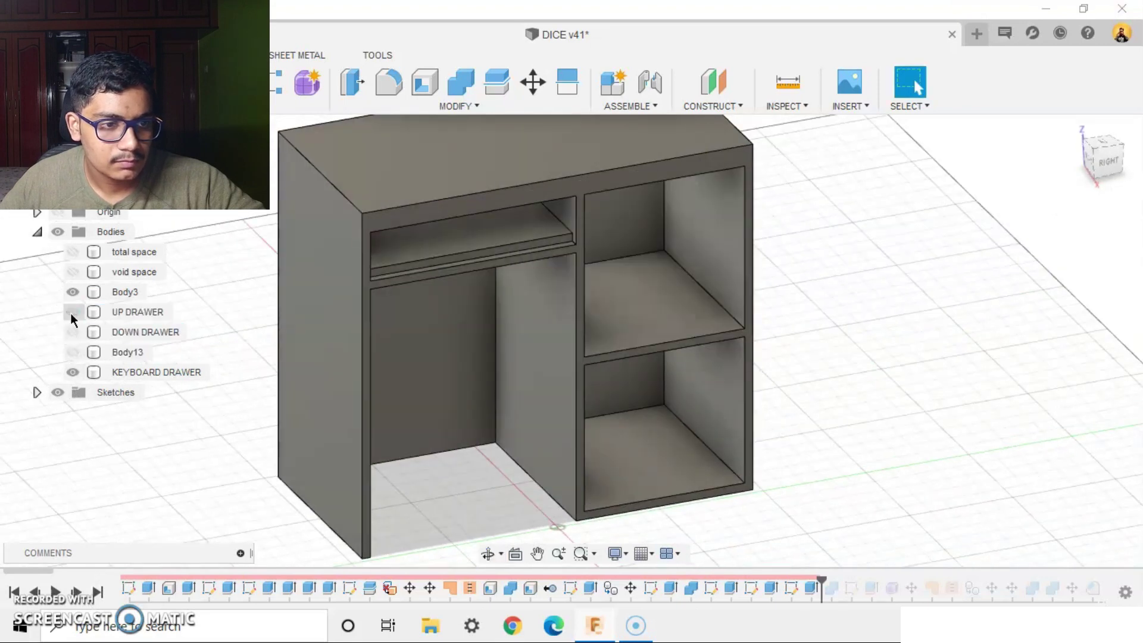
{"action": "left_click", "coordinate": [73, 312]}
{"action": "left_click", "coordinate": [72, 292]}
{"action": "middle_click_drag", "start_coordinate": [366, 371], "coordinate": [395, 365], "text": "shift"}
{"action": "left_click", "coordinate": [72, 352]}
{"action": "mouse_move", "coordinate": [462, 376]}
{"action": "middle_mouse_down", "text": "shift"}
{"action": "mouse_move", "coordinate": [522, 380]}
{"action": "mouse_move", "coordinate": [584, 350]}
{"action": "mouse_move", "coordinate": [453, 373]}
{"action": "middle_mouse_up", "text": "shift"}
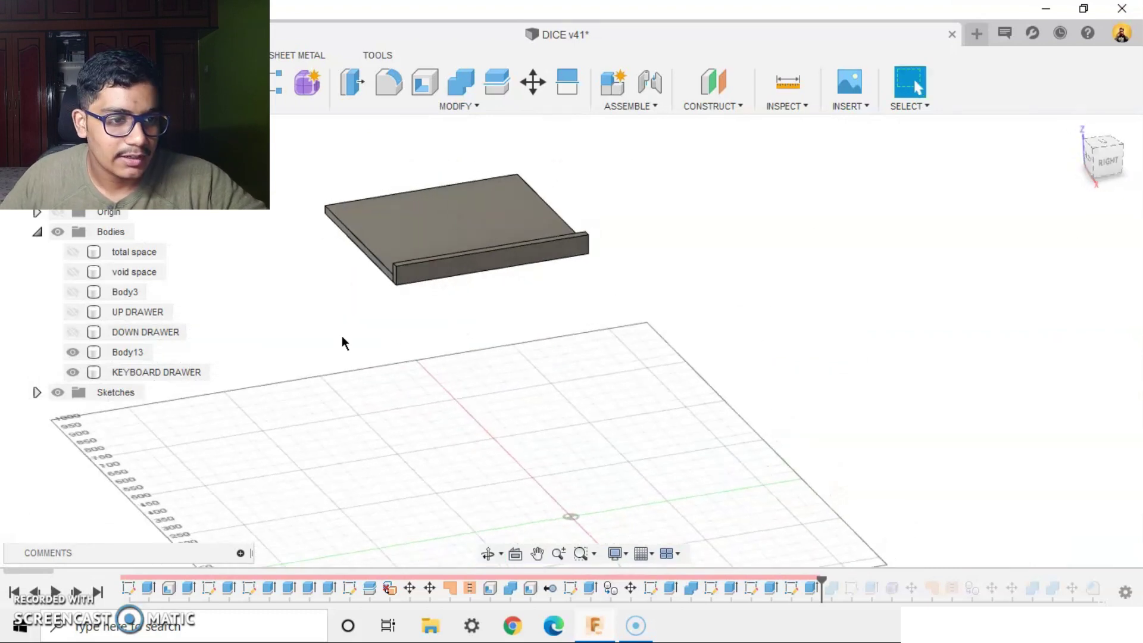
Show DOWN DRAWER, UP DRAWER and Body3 again and restore the home view
{"action": "left_click", "coordinate": [73, 332]}
{"action": "left_click", "coordinate": [73, 312]}
{"action": "left_click", "coordinate": [73, 291]}
{"action": "left_click", "coordinate": [1074, 126]}
Advance the design history past the joined keyboard drawer to the form that adds the knob, and inspect the knob up close
{"action": "left_click", "coordinate": [76, 592]}
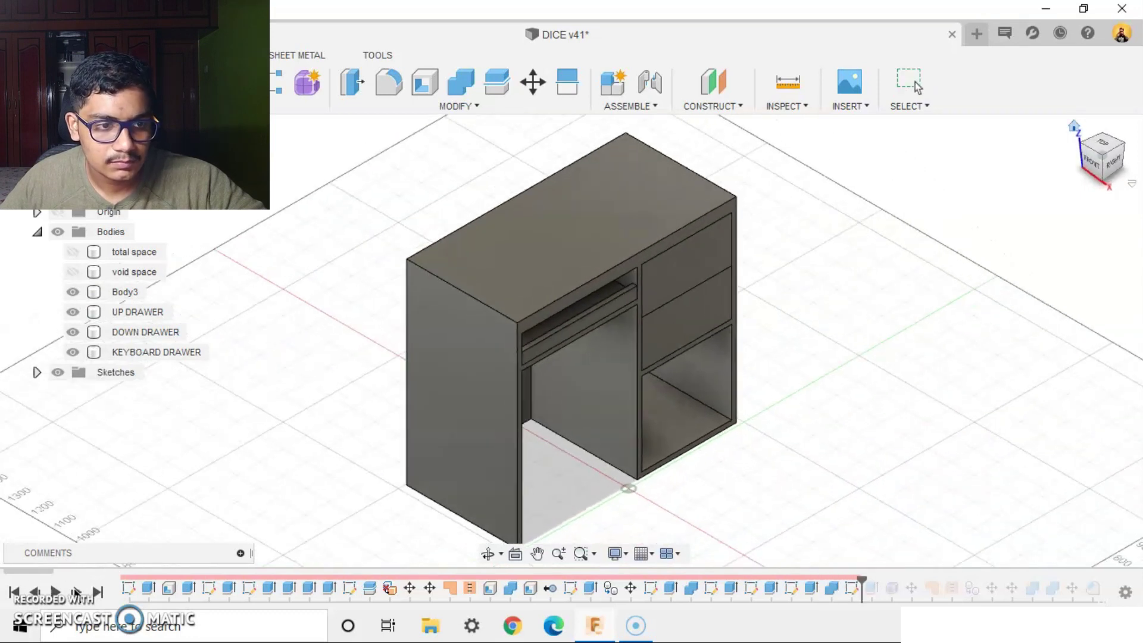
{"action": "left_click", "coordinate": [76, 592]}
{"action": "scroll", "coordinate": [737, 485], "scroll_direction": "up", "scroll_amount": 2}
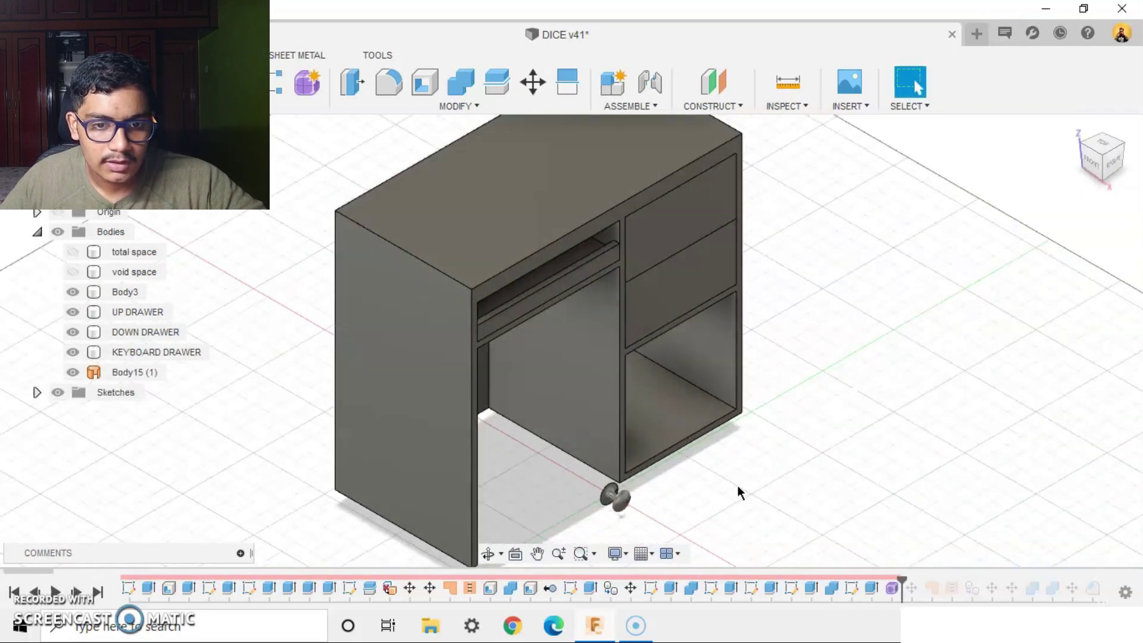
{"action": "middle_click_drag", "start_coordinate": [738, 485], "coordinate": [748, 459], "text": "shift"}
{"action": "scroll", "coordinate": [655, 532], "scroll_direction": "up", "scroll_amount": 4}
{"action": "scroll", "coordinate": [632, 504], "scroll_direction": "up", "scroll_amount": 2}
{"action": "mouse_move", "coordinate": [633, 504]}
{"action": "middle_mouse_down", "text": "shift"}
{"action": "mouse_move", "coordinate": [679, 497]}
{"action": "mouse_move", "coordinate": [733, 462]}
{"action": "mouse_move", "coordinate": [651, 511]}
{"action": "mouse_move", "coordinate": [617, 488]}
{"action": "mouse_move", "coordinate": [630, 530]}
{"action": "mouse_move", "coordinate": [623, 485]}
{"action": "middle_mouse_up", "text": "shift"}
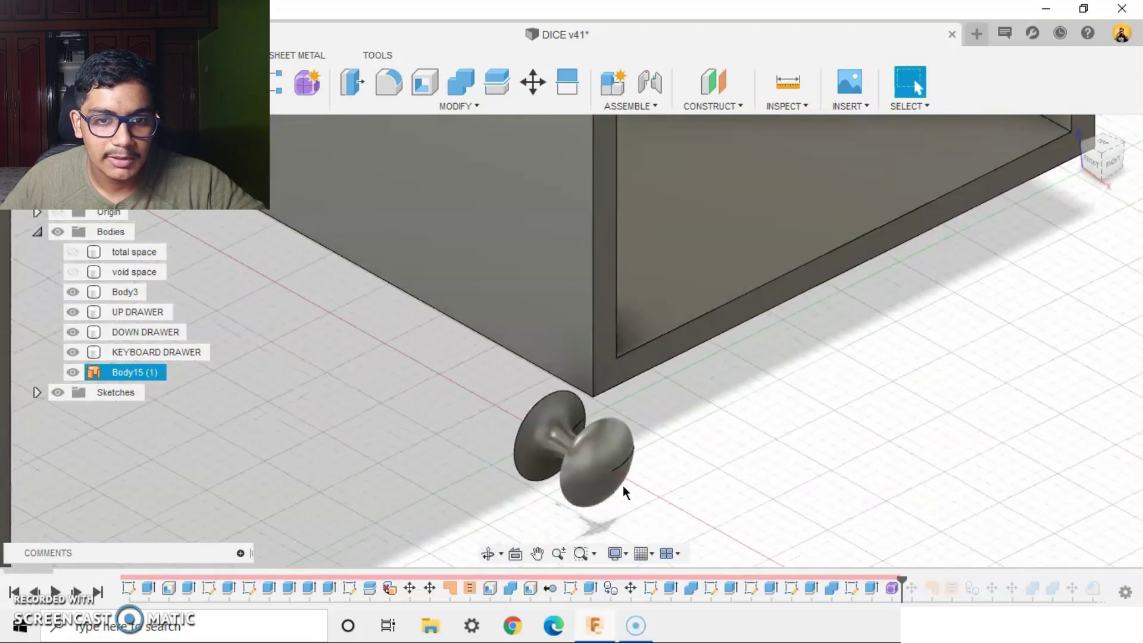
Advance the design history through the move of the knob onto the UP DRAWER front and its conversion to a solid
{"action": "scroll", "coordinate": [760, 453], "scroll_direction": "down", "scroll_amount": 4}
{"action": "scroll", "coordinate": [791, 166], "scroll_direction": "down", "scroll_amount": 3}
{"action": "scroll", "coordinate": [880, 446], "scroll_direction": "down", "scroll_amount": 4}
{"action": "scroll", "coordinate": [999, 274], "scroll_direction": "up", "scroll_amount": 2}
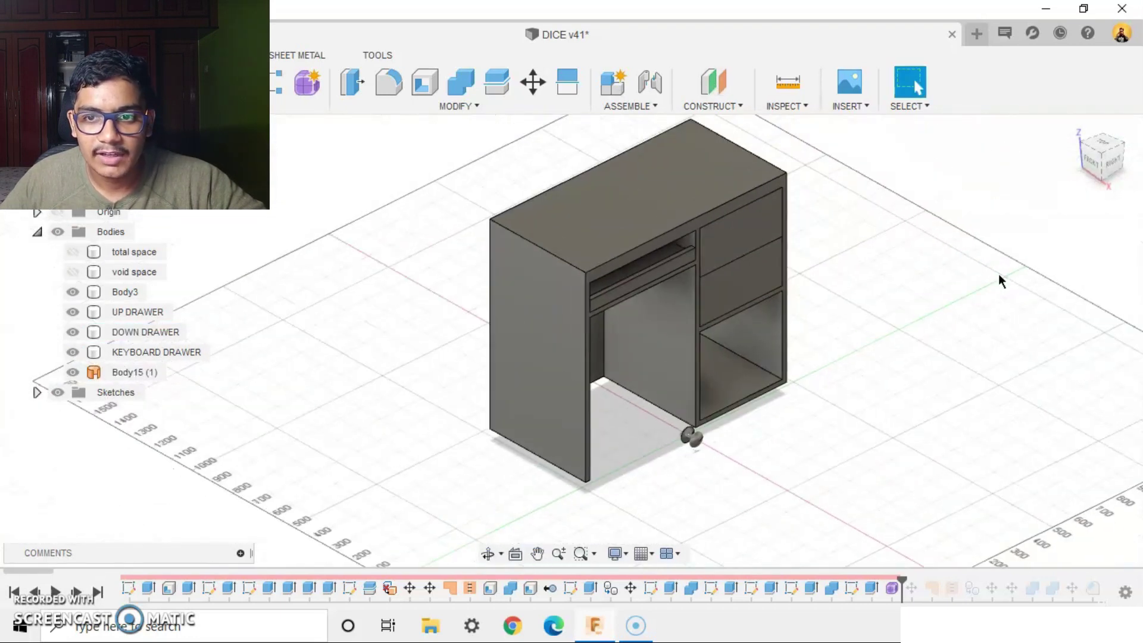
{"action": "left_click", "coordinate": [1076, 127]}
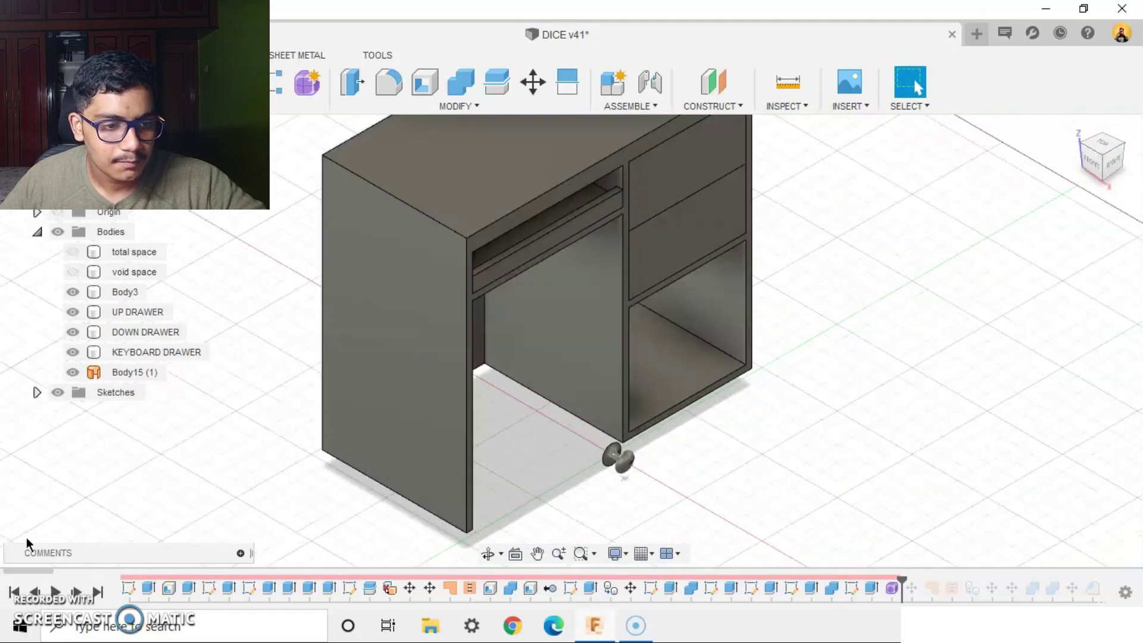
{"action": "left_click", "coordinate": [76, 592]}
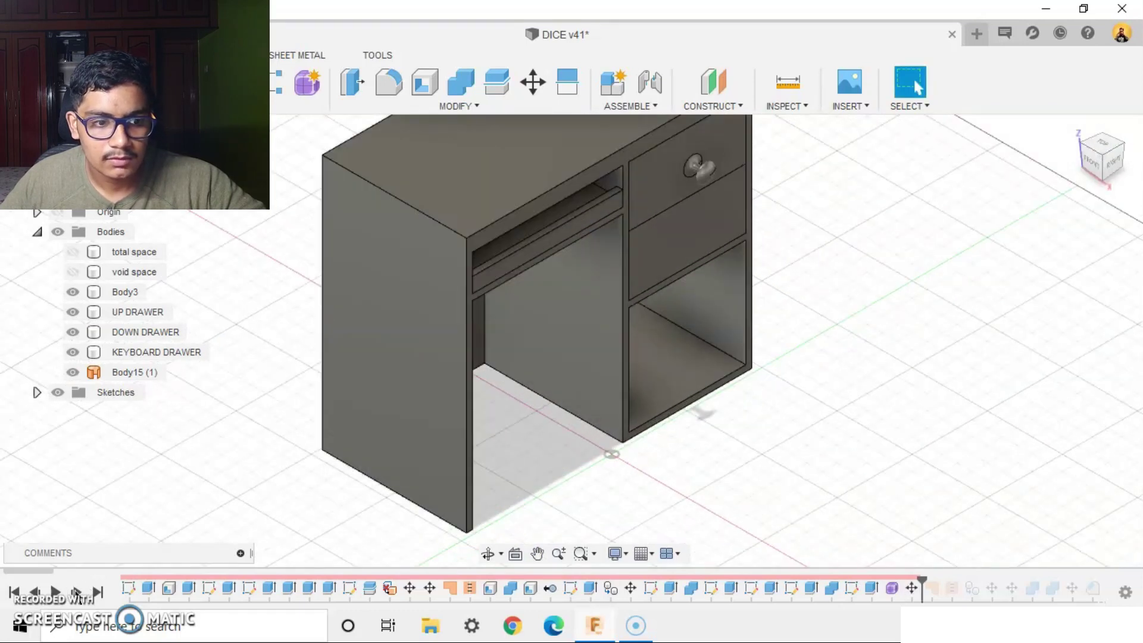
{"action": "left_click", "coordinate": [76, 592]}
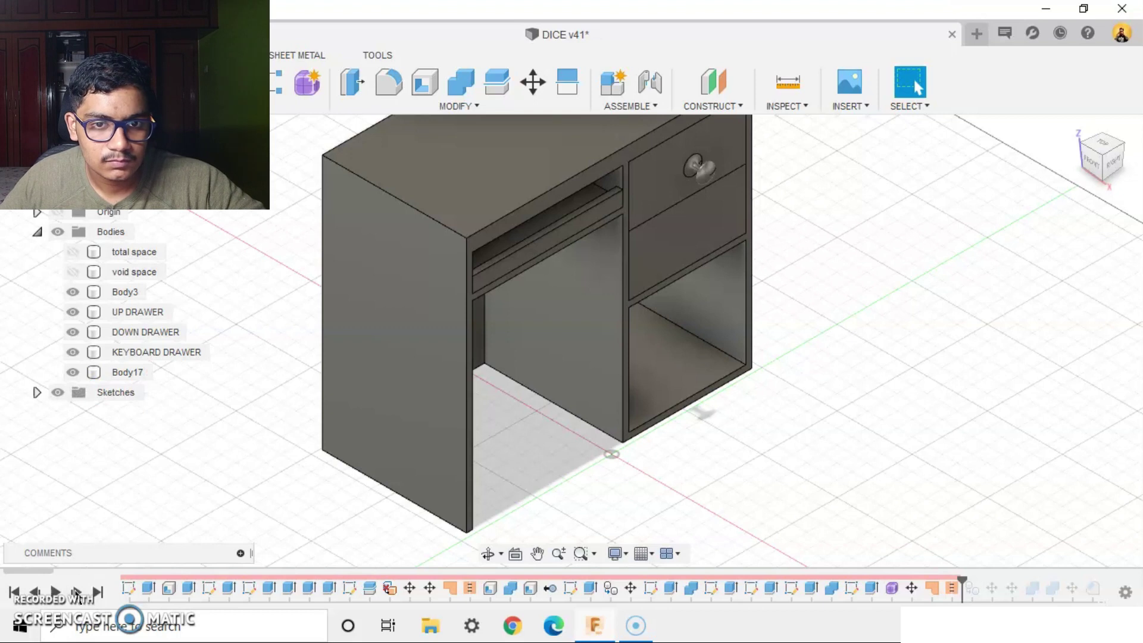
Advance the design history through the knob's copy and its move onto the DOWN DRAWER front
{"action": "scroll", "coordinate": [821, 395], "scroll_direction": "up", "scroll_amount": 5}
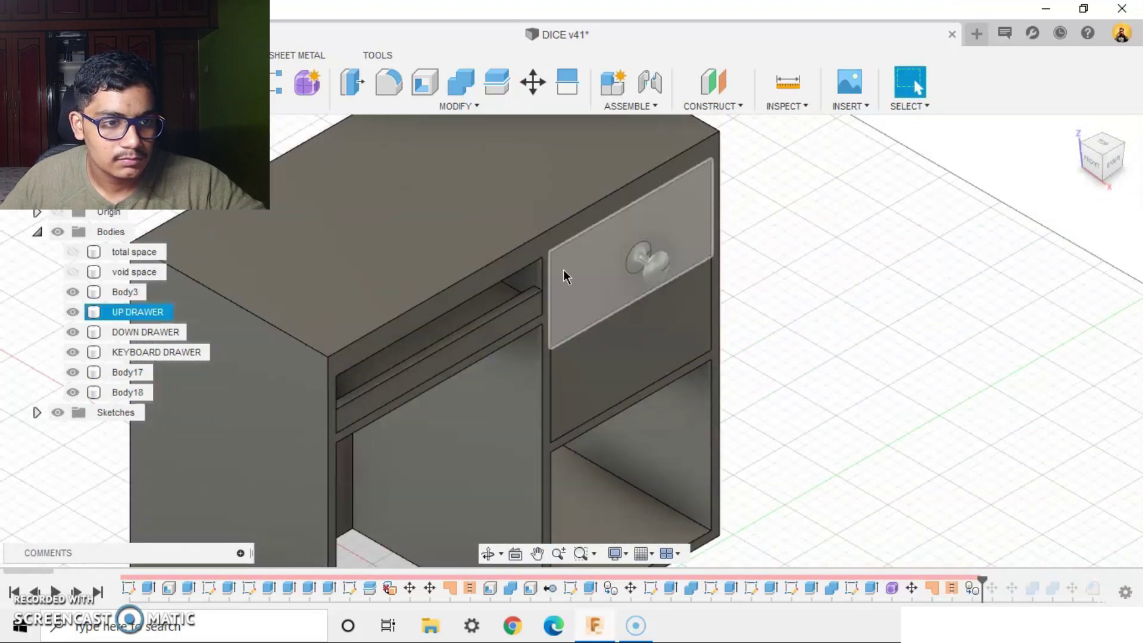
{"action": "scroll", "coordinate": [682, 386], "scroll_direction": "down", "scroll_amount": 4}
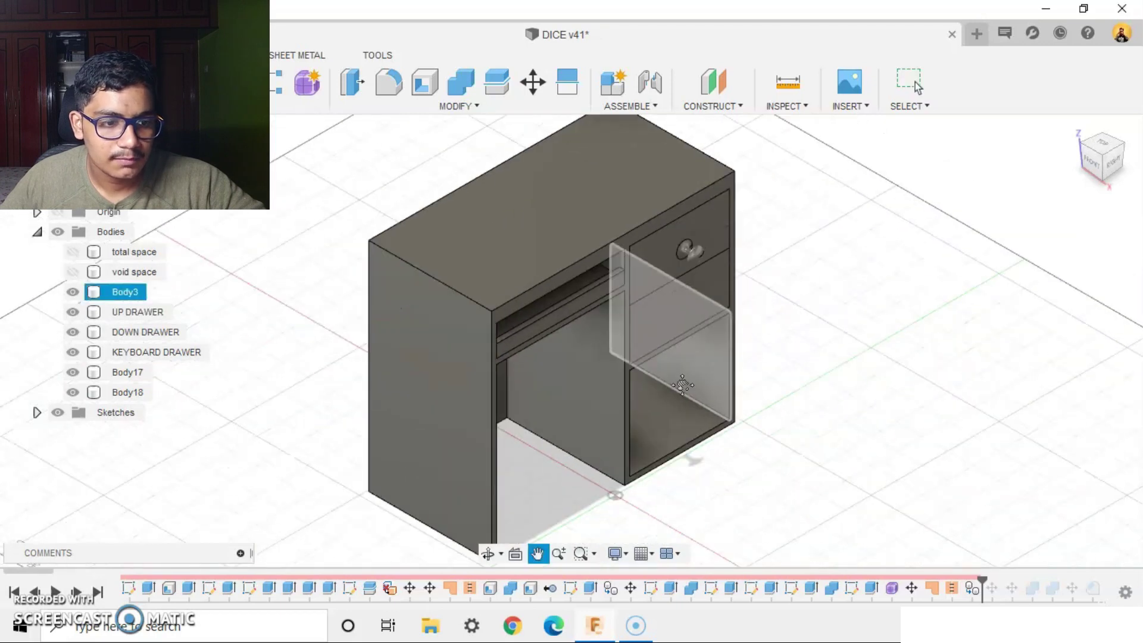
{"action": "scroll", "coordinate": [682, 386], "scroll_direction": "up", "scroll_amount": 1}
{"action": "scroll", "coordinate": [644, 476], "scroll_direction": "down", "scroll_amount": 1}
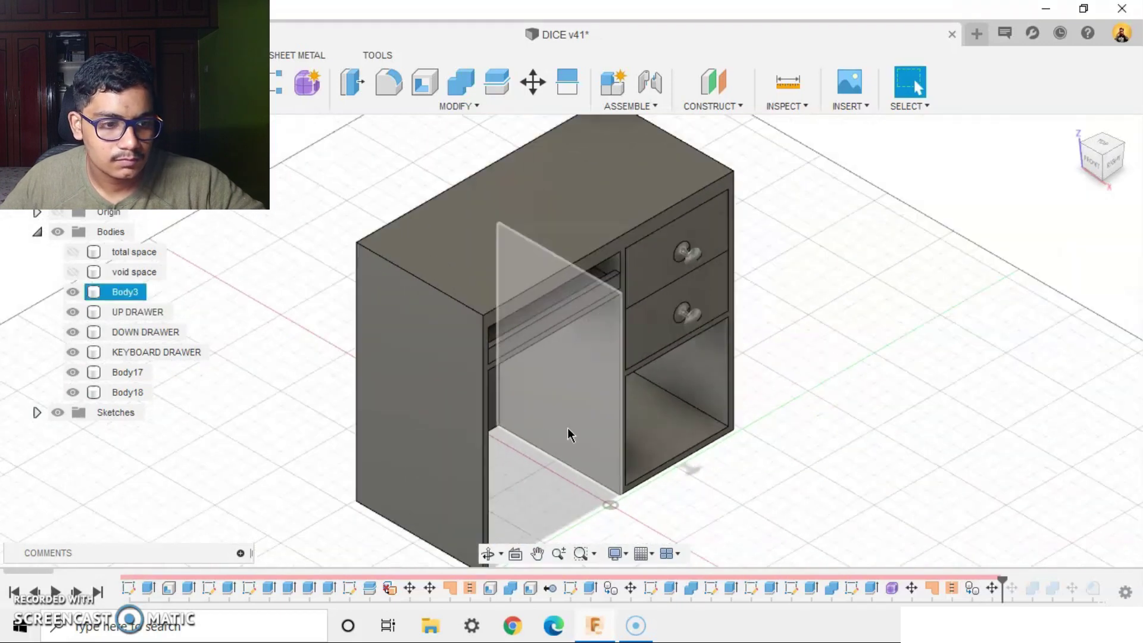
{"action": "scroll", "coordinate": [737, 467], "scroll_direction": "up", "scroll_amount": 2}
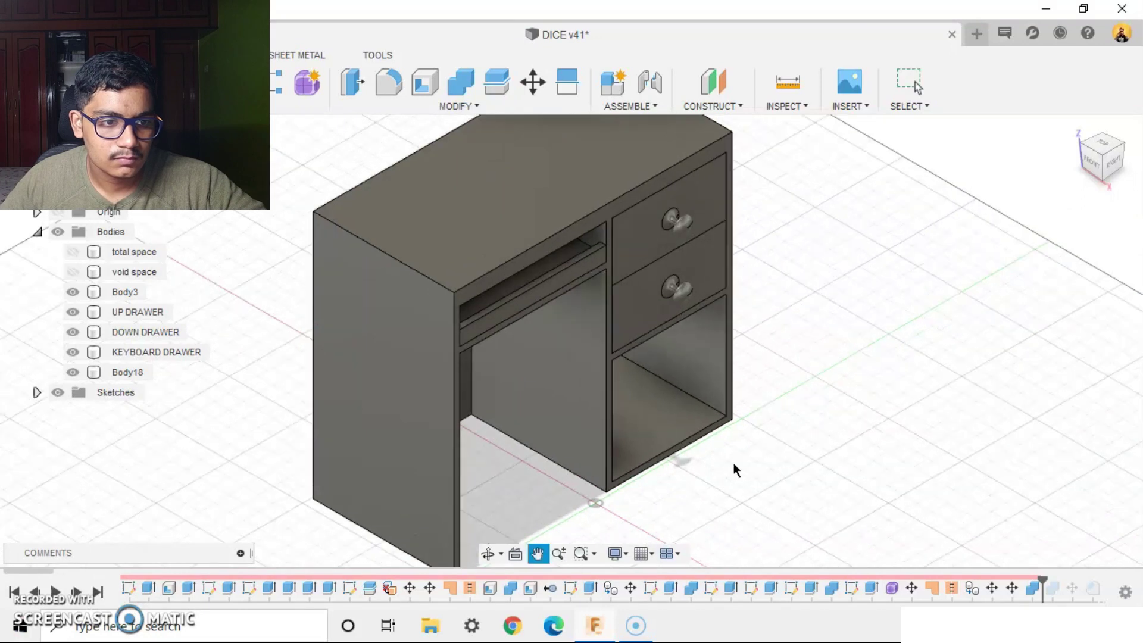
Advance the design history through the joining of the knobs to the drawers and the desktop's edge treatment to the next sketch
{"action": "left_click", "coordinate": [84, 591]}
{"action": "scroll", "coordinate": [703, 413], "scroll_direction": "down", "scroll_amount": 2}
{"action": "middle_click_drag", "start_coordinate": [703, 414], "coordinate": [779, 412]}
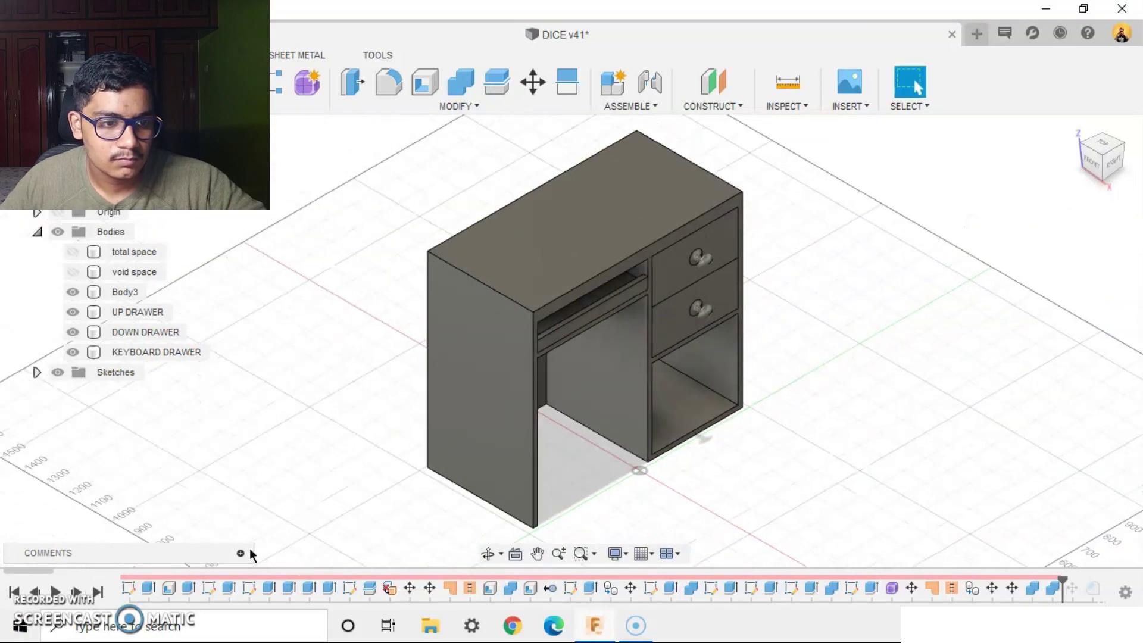
{"action": "left_click", "coordinate": [76, 591]}
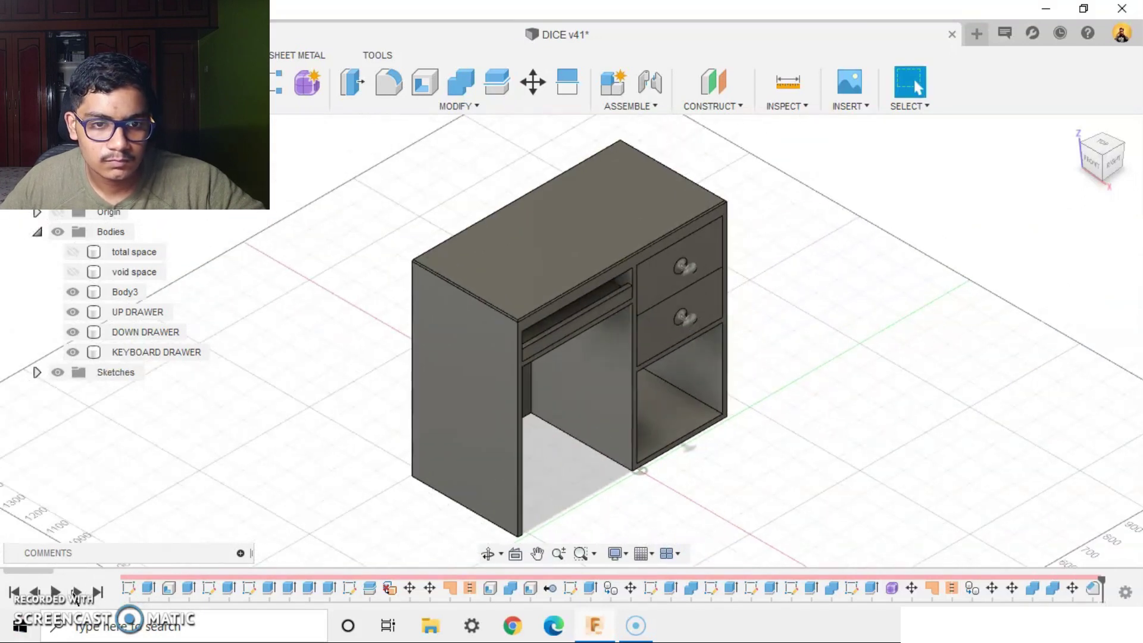
{"action": "left_click", "coordinate": [76, 593]}
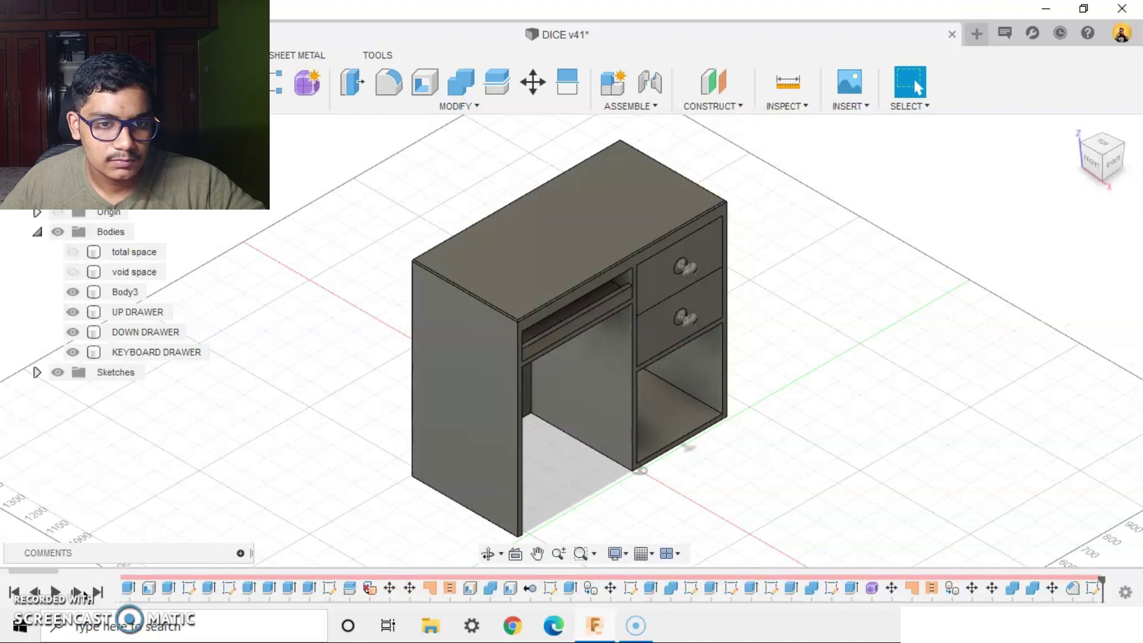
Advance the design history to the extrusion of the tall back panel above the desktop, and inspect it
{"action": "left_click", "coordinate": [81, 593]}
{"action": "scroll", "coordinate": [589, 348], "scroll_direction": "down", "scroll_amount": 3}
{"action": "middle_click_drag", "start_coordinate": [937, 322], "coordinate": [729, 347], "text": "shift"}
{"action": "key", "text": "Escape"}
{"action": "scroll", "coordinate": [794, 386], "scroll_direction": "up", "scroll_amount": 5}
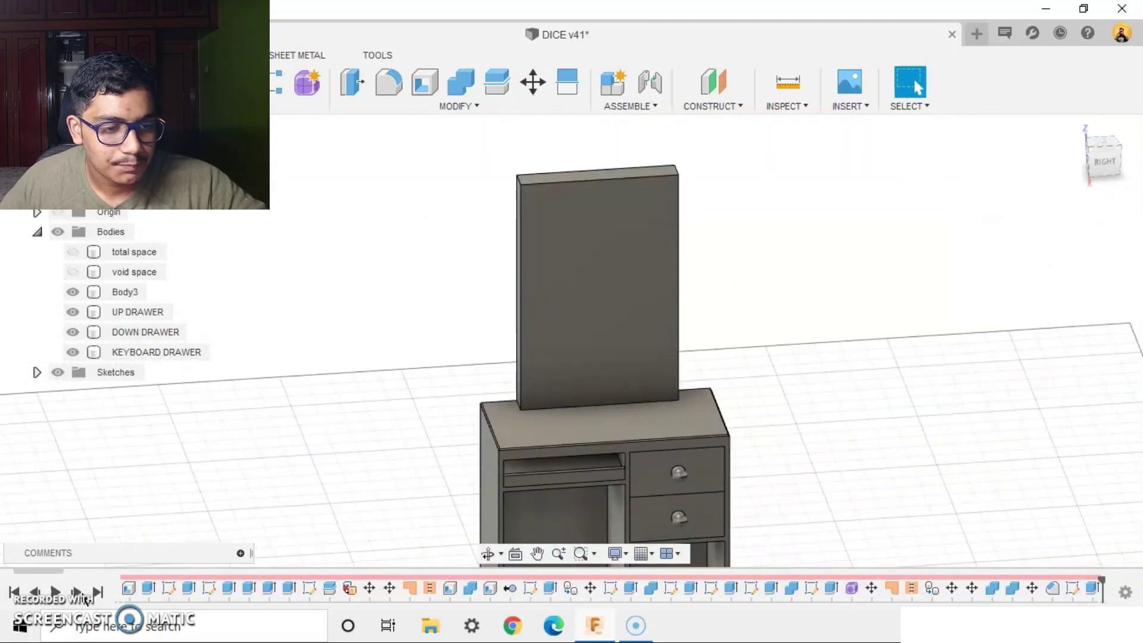
Advance the design history through the rounding of the back panel's front edges to the sketch that follows
{"action": "left_click", "coordinate": [76, 594]}
{"action": "scroll", "coordinate": [391, 397], "scroll_direction": "up", "scroll_amount": 2}
{"action": "middle_click_drag", "start_coordinate": [392, 397], "coordinate": [308, 439], "text": "shift"}
{"action": "left_click", "coordinate": [76, 592]}
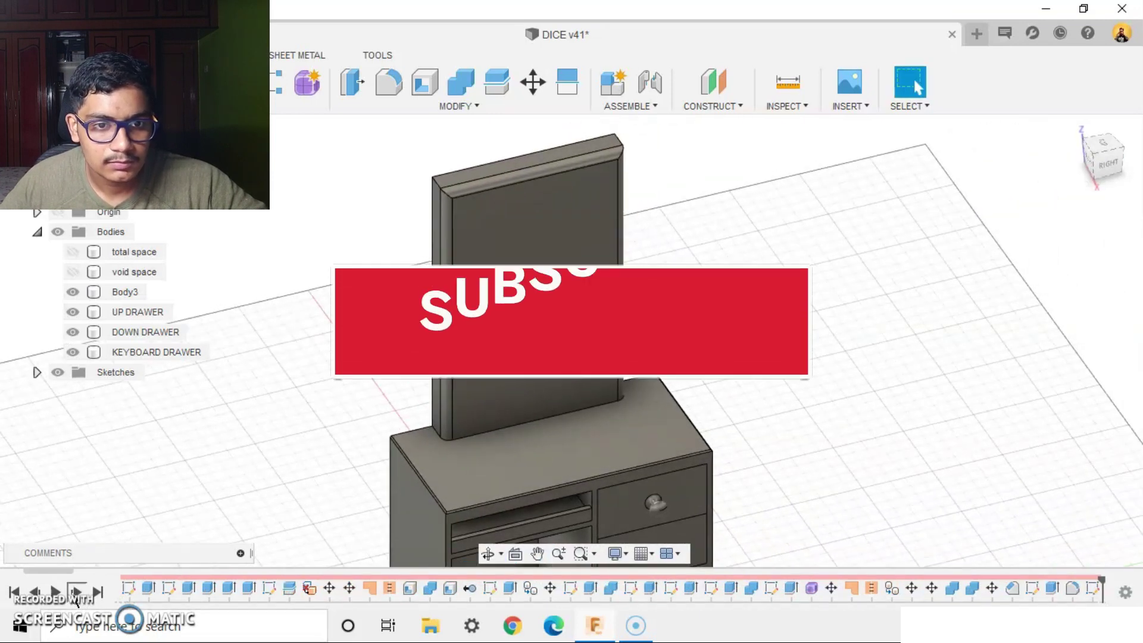
Advance the design history to the rectangular recess in the back panel's face, and inspect it closely
{"action": "left_click", "coordinate": [76, 593]}
{"action": "scroll", "coordinate": [505, 309], "scroll_direction": "up", "scroll_amount": 2}
{"action": "scroll", "coordinate": [536, 333], "scroll_direction": "down", "scroll_amount": 2}
{"action": "middle_click_drag", "start_coordinate": [536, 334], "coordinate": [840, 358], "text": "shift"}
{"action": "scroll", "coordinate": [595, 388], "scroll_direction": "up", "scroll_amount": 3}
{"action": "scroll", "coordinate": [839, 351], "scroll_direction": "down", "scroll_amount": 2}
{"action": "scroll", "coordinate": [616, 356], "scroll_direction": "up", "scroll_amount": 3}
{"action": "mouse_move", "coordinate": [617, 357]}
{"action": "middle_mouse_down", "text": "shift"}
{"action": "mouse_move", "coordinate": [630, 327]}
{"action": "mouse_move", "coordinate": [611, 337]}
{"action": "middle_mouse_up", "text": "shift"}
{"action": "mouse_move", "coordinate": [627, 318]}
{"action": "middle_mouse_down", "text": "shift"}
{"action": "mouse_move", "coordinate": [610, 316]}
{"action": "mouse_move", "coordinate": [615, 331]}
{"action": "middle_mouse_up", "text": "shift"}
{"action": "key", "text": "Escape"}
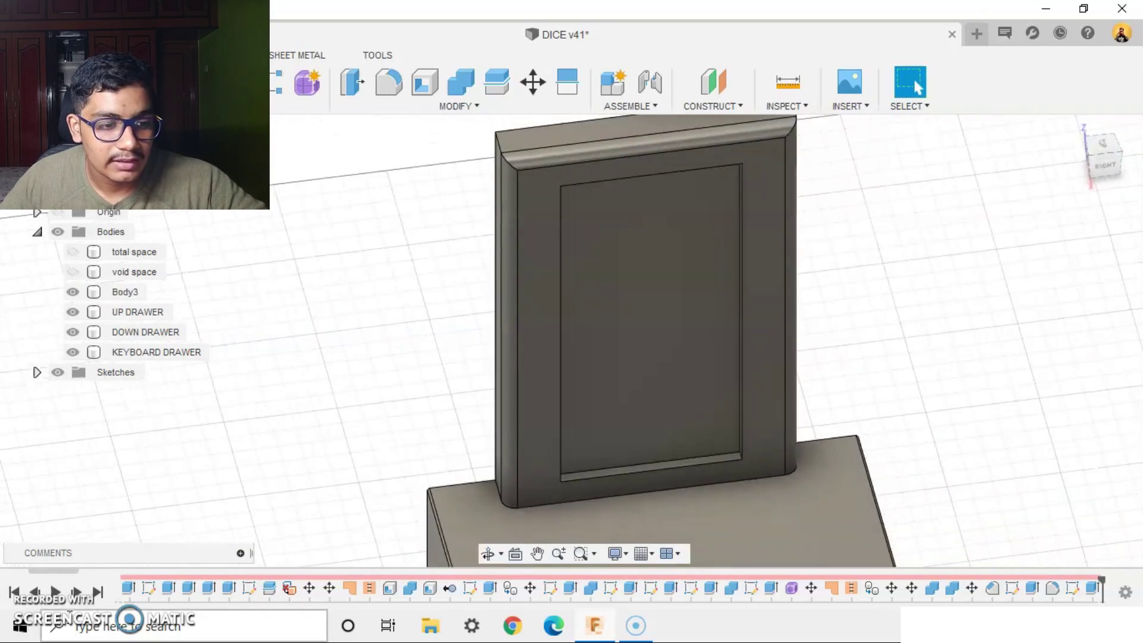
Advance the design history through the sketches, extrusion and moves that place a shelf board at the back panel
{"action": "left_click", "coordinate": [78, 594]}
{"action": "scroll", "coordinate": [982, 456], "scroll_direction": "down", "scroll_amount": 2}
{"action": "middle_click_drag", "start_coordinate": [983, 456], "coordinate": [783, 398]}
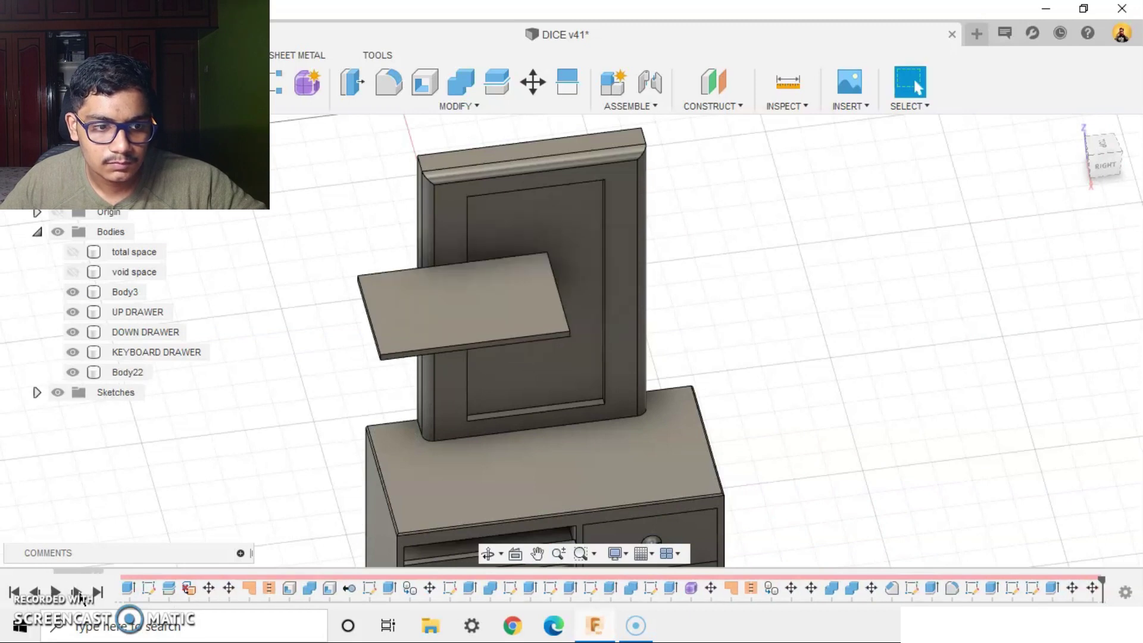
Inspect the shelf board and its position against the back panel from several angles
{"action": "scroll", "coordinate": [765, 498], "scroll_direction": "down", "scroll_amount": 2}
{"action": "middle_click_drag", "start_coordinate": [764, 498], "coordinate": [790, 360], "text": "shift"}
{"action": "scroll", "coordinate": [586, 287], "scroll_direction": "up", "scroll_amount": 3}
{"action": "middle_click_drag", "start_coordinate": [588, 273], "coordinate": [679, 273], "text": "shift"}
{"action": "scroll", "coordinate": [548, 304], "scroll_direction": "up", "scroll_amount": 5}
{"action": "scroll", "coordinate": [515, 256], "scroll_direction": "down", "scroll_amount": 2}
{"action": "middle_click_drag", "start_coordinate": [886, 266], "coordinate": [682, 430], "text": "shift"}
Advance the design history through the shelf's tapered support and copied second shelf to the alignment that turns the copy upright
{"action": "left_click", "coordinate": [76, 593]}
{"action": "left_click", "coordinate": [77, 592]}
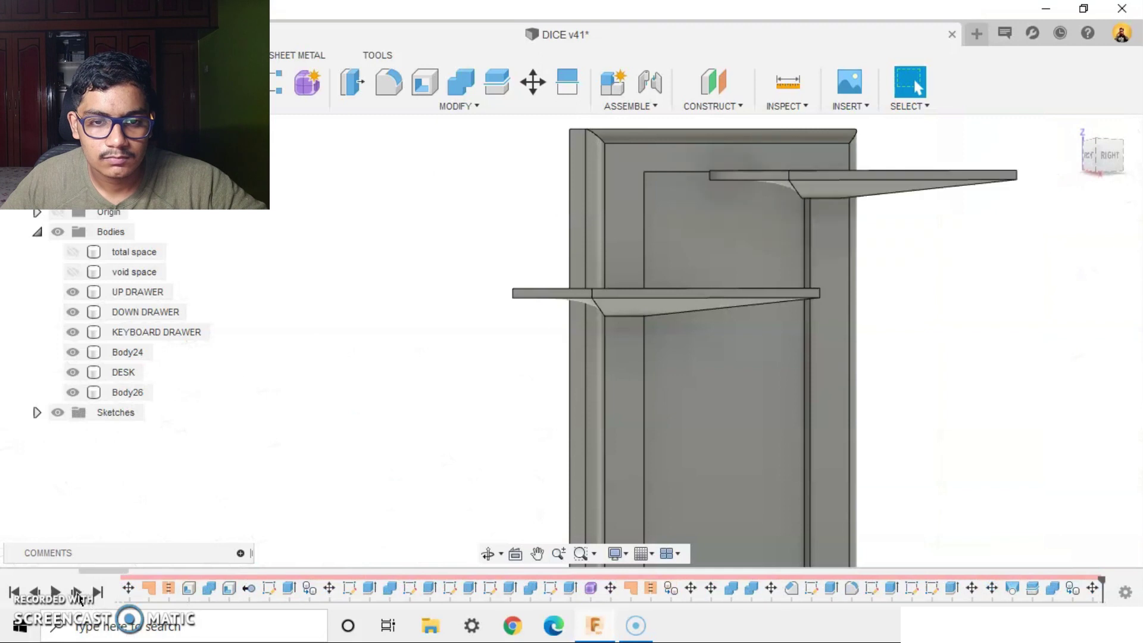
{"action": "left_click", "coordinate": [78, 594]}
{"action": "scroll", "coordinate": [572, 424], "scroll_direction": "down", "scroll_amount": 3}
{"action": "middle_click_drag", "start_coordinate": [571, 424], "coordinate": [471, 429]}
{"action": "middle_click_drag", "start_coordinate": [907, 393], "coordinate": [751, 470], "text": "shift"}
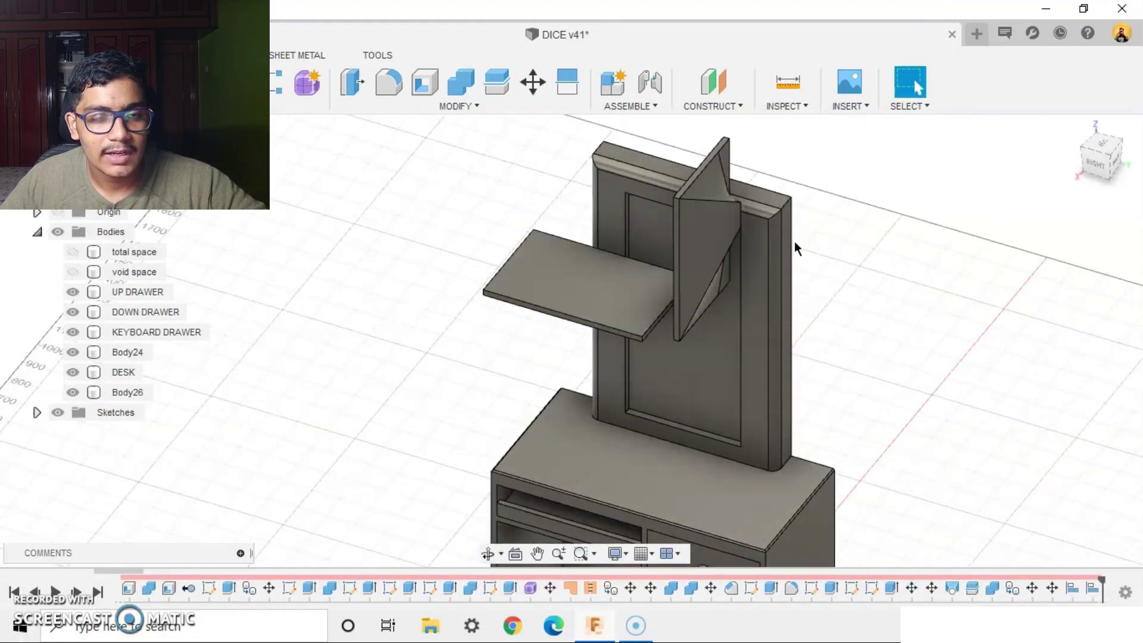
Inspect the upright second shelf, and advance the design history to the alignment that lays it flat
{"action": "left_click", "coordinate": [752, 298]}
{"action": "scroll", "coordinate": [753, 249], "scroll_direction": "up", "scroll_amount": 2}
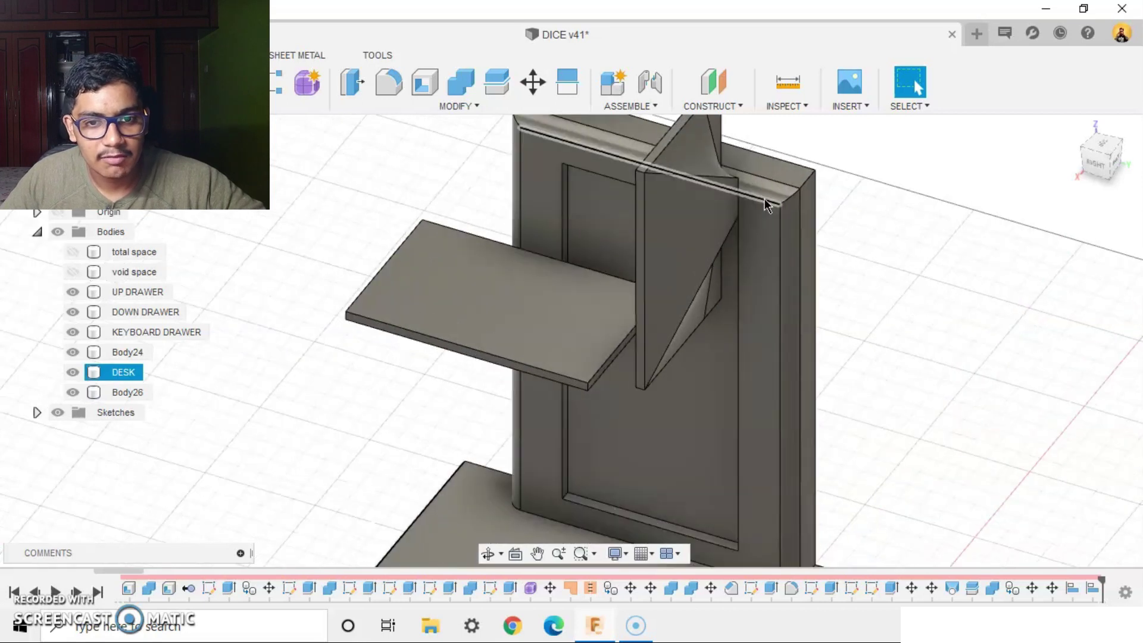
{"action": "key", "text": "Escape"}
{"action": "left_click", "coordinate": [77, 595]}
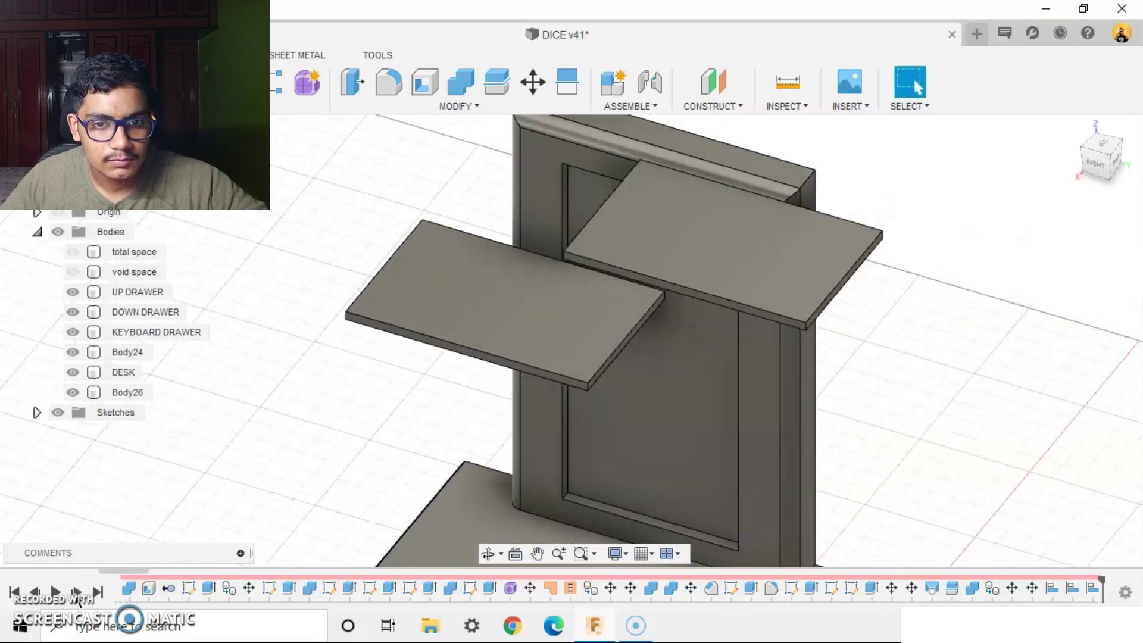
{"action": "scroll", "coordinate": [806, 434], "scroll_direction": "down", "scroll_amount": 3}
{"action": "middle_click_drag", "start_coordinate": [905, 437], "coordinate": [937, 289], "text": "shift"}
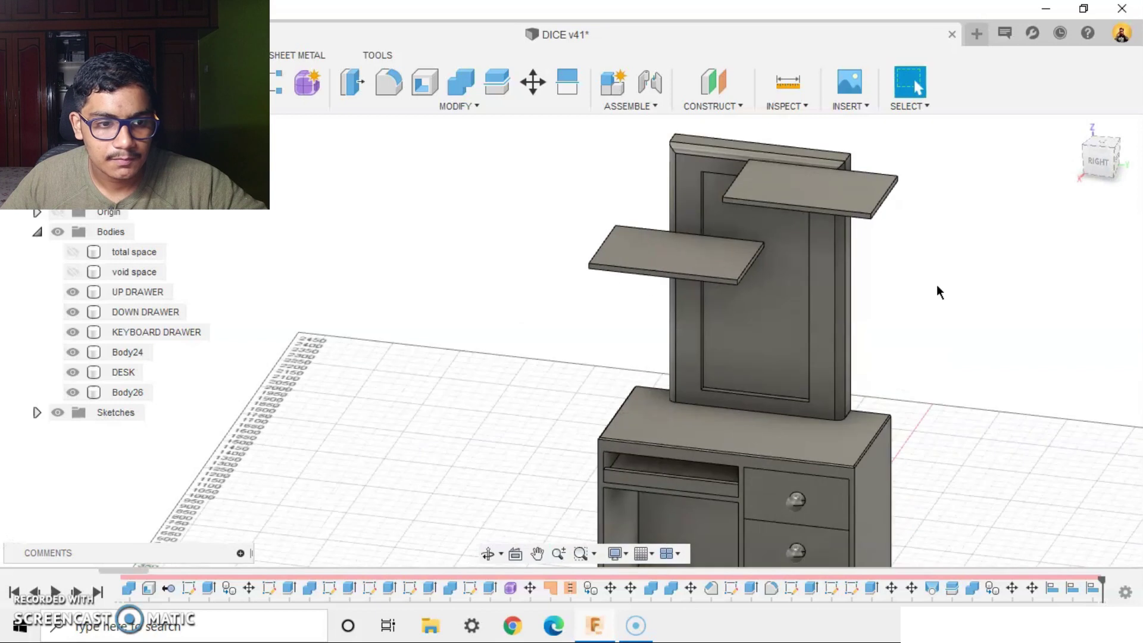
Advance the design history through the moves that reposition both shelves to the joined Body28 and the small hook on the desk's side
{"action": "left_click", "coordinate": [74, 590]}
{"action": "left_click", "coordinate": [73, 589]}
{"action": "left_click", "coordinate": [73, 589]}
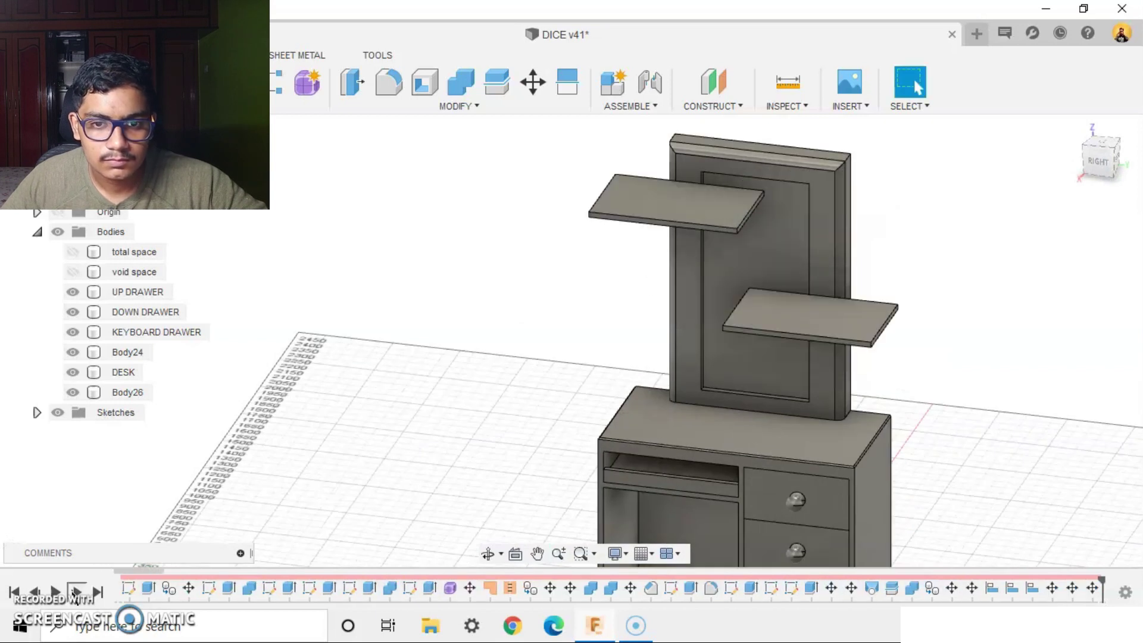
{"action": "left_click", "coordinate": [73, 594]}
{"action": "scroll", "coordinate": [503, 470], "scroll_direction": "down", "scroll_amount": 2}
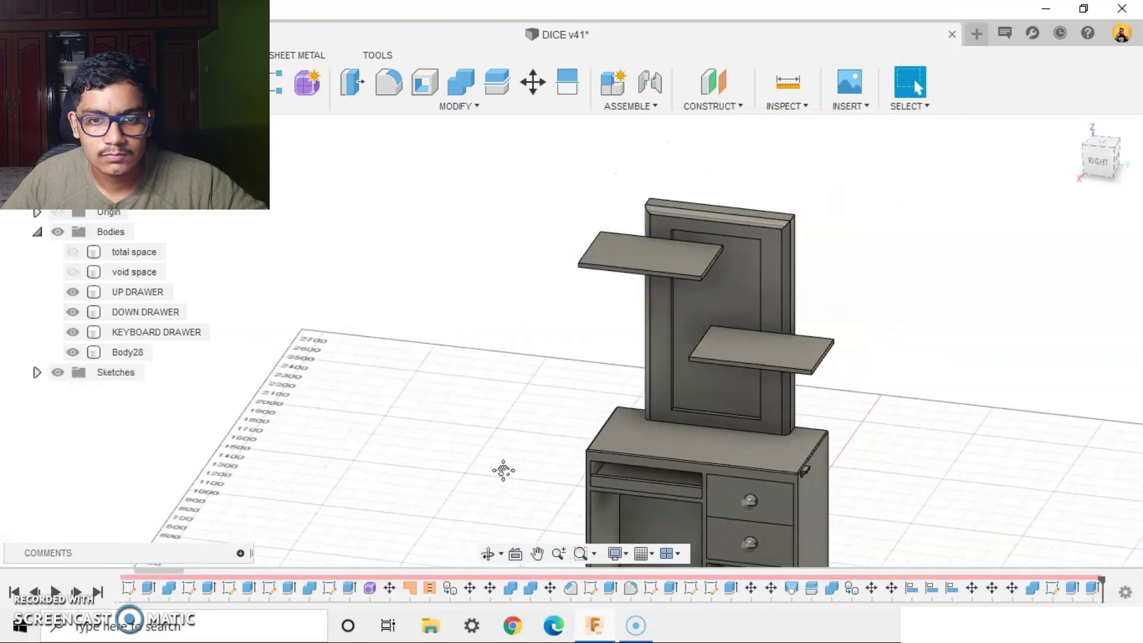
Inspect both shelves from the front, and advance the design history to the cup holder on the desk's side
{"action": "middle_click_drag", "start_coordinate": [502, 470], "coordinate": [560, 474], "text": "shift"}
{"action": "scroll", "coordinate": [462, 410], "scroll_direction": "up", "scroll_amount": 3}
{"action": "middle_click_drag", "start_coordinate": [461, 409], "coordinate": [381, 457]}
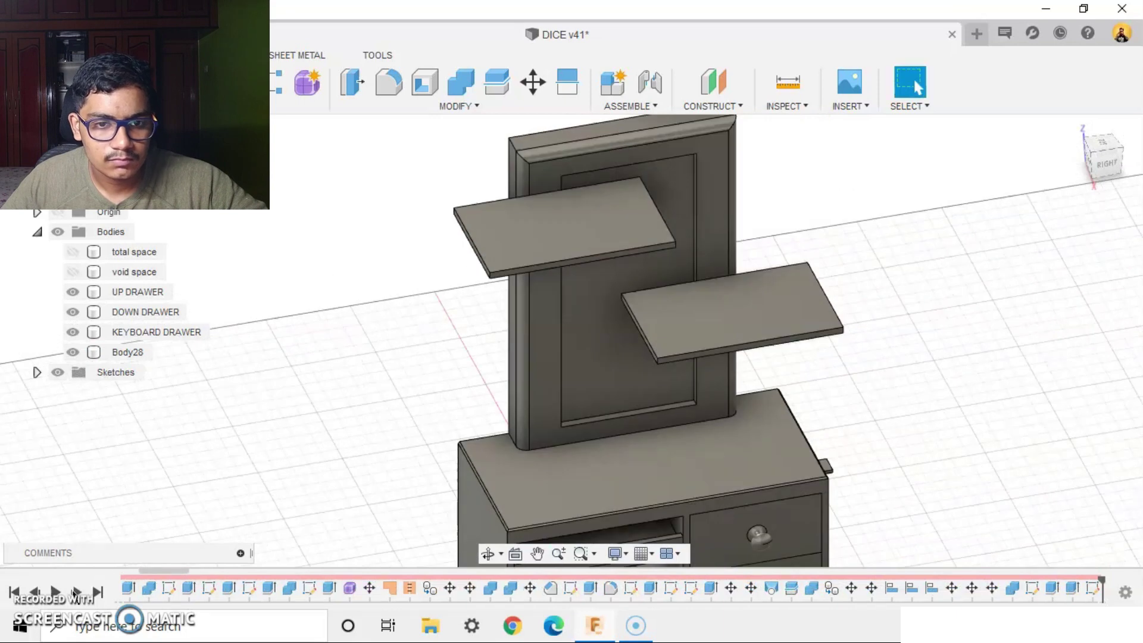
{"action": "scroll", "coordinate": [961, 427], "scroll_direction": "down", "scroll_amount": 1}
{"action": "middle_click_drag", "start_coordinate": [963, 430], "coordinate": [887, 381]}
{"action": "middle_click_drag", "start_coordinate": [905, 405], "coordinate": [768, 452], "text": "shift"}
{"action": "scroll", "coordinate": [727, 499], "scroll_direction": "up", "scroll_amount": 2}
{"action": "middle_click_drag", "start_coordinate": [727, 499], "coordinate": [724, 442]}
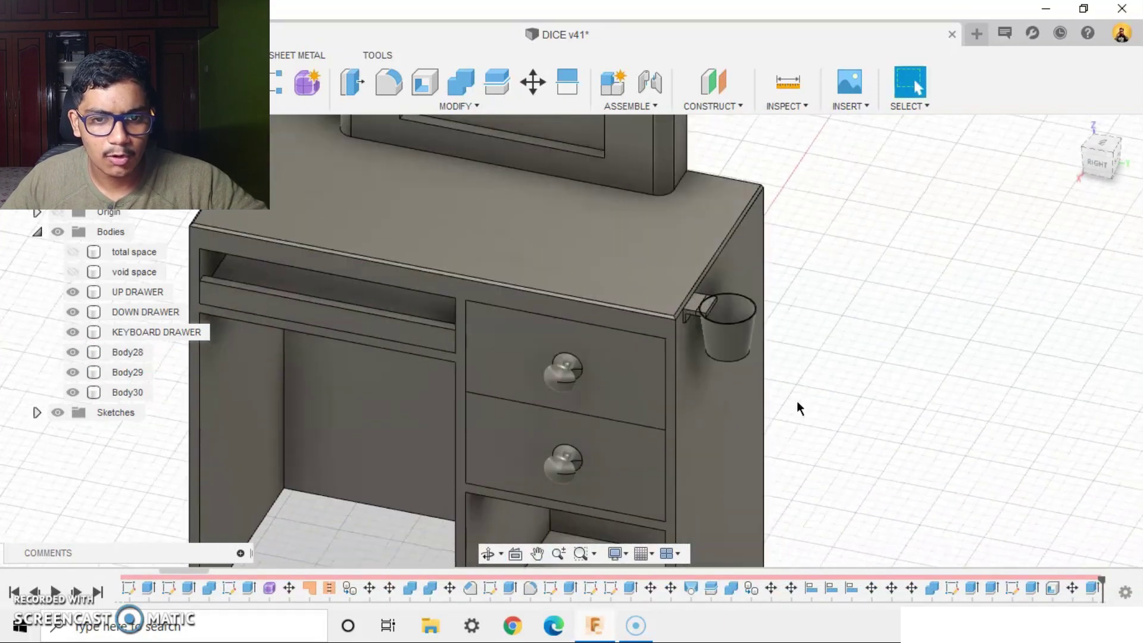
Show the total space body around the desk for comparison, and hide it again
{"action": "middle_click_drag", "start_coordinate": [877, 297], "coordinate": [980, 345], "text": "shift"}
{"action": "scroll", "coordinate": [869, 387], "scroll_direction": "down", "scroll_amount": 2}
{"action": "scroll", "coordinate": [652, 345], "scroll_direction": "down", "scroll_amount": 1}
{"action": "left_click", "coordinate": [72, 252]}
{"action": "scroll", "coordinate": [768, 358], "scroll_direction": "up", "scroll_amount": 1}
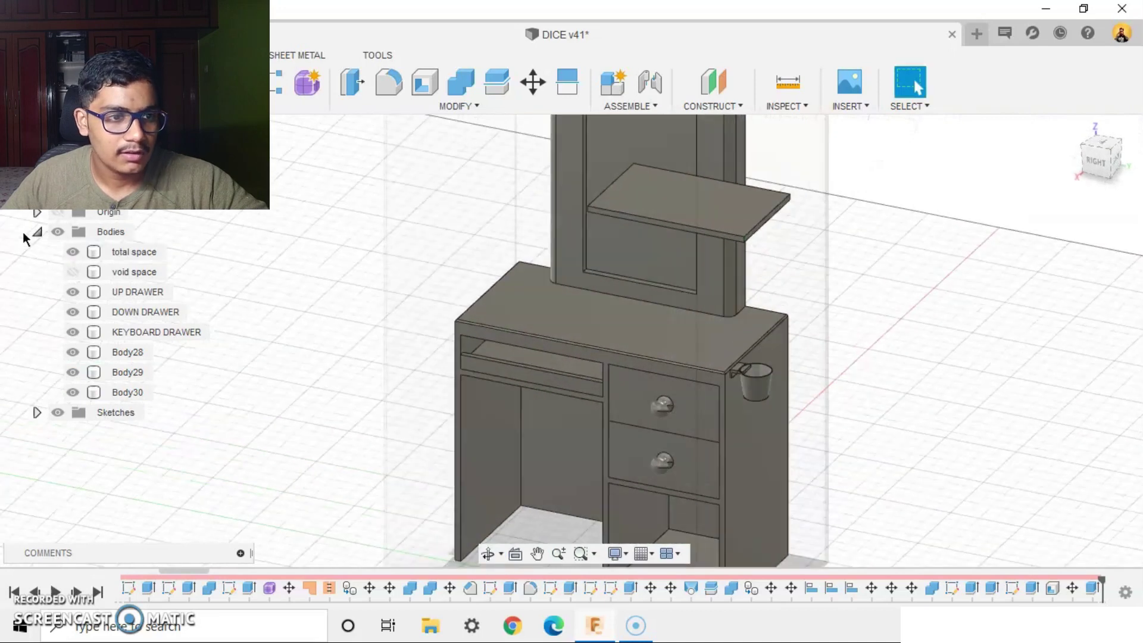
{"action": "left_click", "coordinate": [72, 251]}
{"action": "scroll", "coordinate": [816, 327], "scroll_direction": "up", "scroll_amount": 2}
{"action": "middle_click_drag", "start_coordinate": [816, 327], "coordinate": [756, 275]}
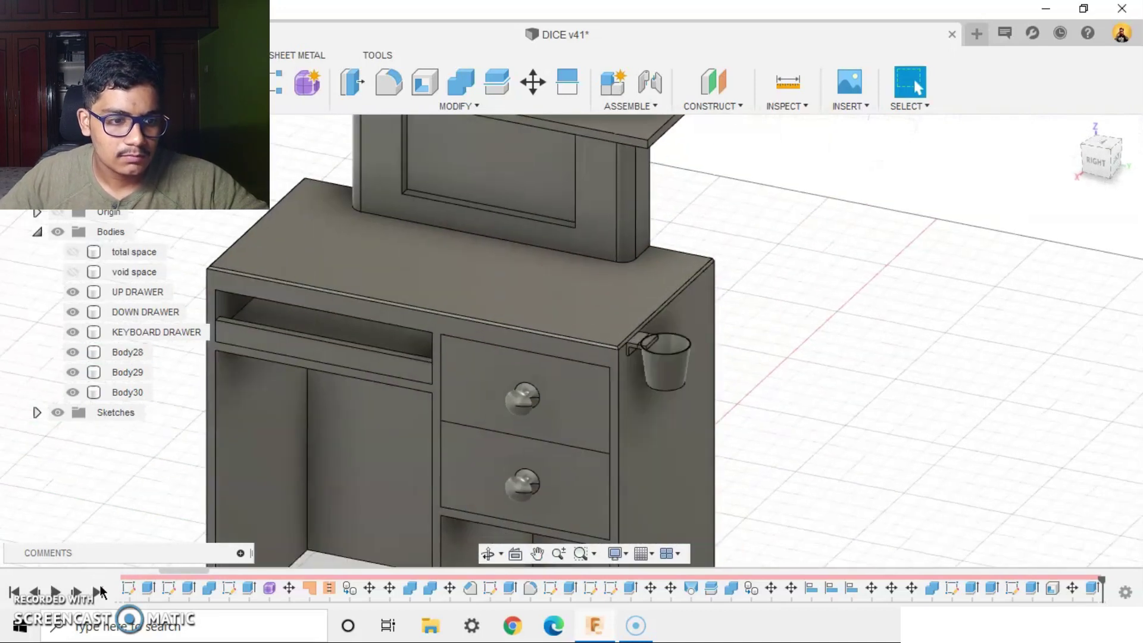
Advance the design history to the joining of the cup holder's parts, and inspect the holder up close
{"action": "left_click", "coordinate": [73, 586]}
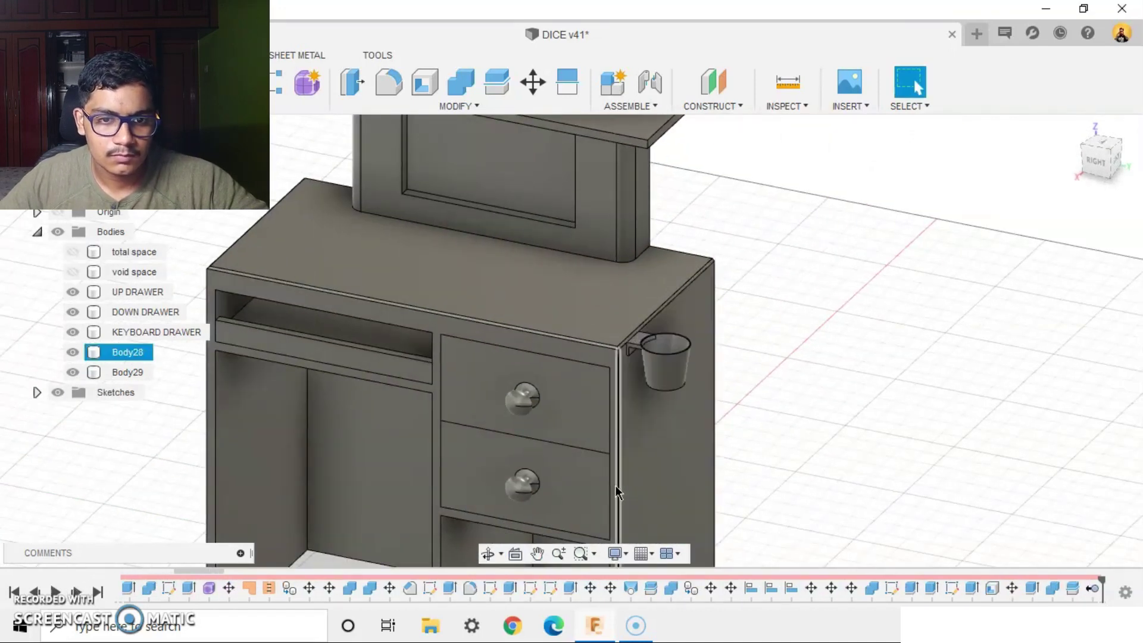
{"action": "scroll", "coordinate": [617, 488], "scroll_direction": "up", "scroll_amount": 2}
{"action": "middle_click_drag", "start_coordinate": [805, 354], "coordinate": [820, 320], "text": "shift"}
{"action": "scroll", "coordinate": [596, 399], "scroll_direction": "up", "scroll_amount": 3}
{"action": "scroll", "coordinate": [721, 339], "scroll_direction": "up", "scroll_amount": 2}
{"action": "scroll", "coordinate": [719, 384], "scroll_direction": "down", "scroll_amount": 4}
{"action": "scroll", "coordinate": [819, 320], "scroll_direction": "down", "scroll_amount": 2}
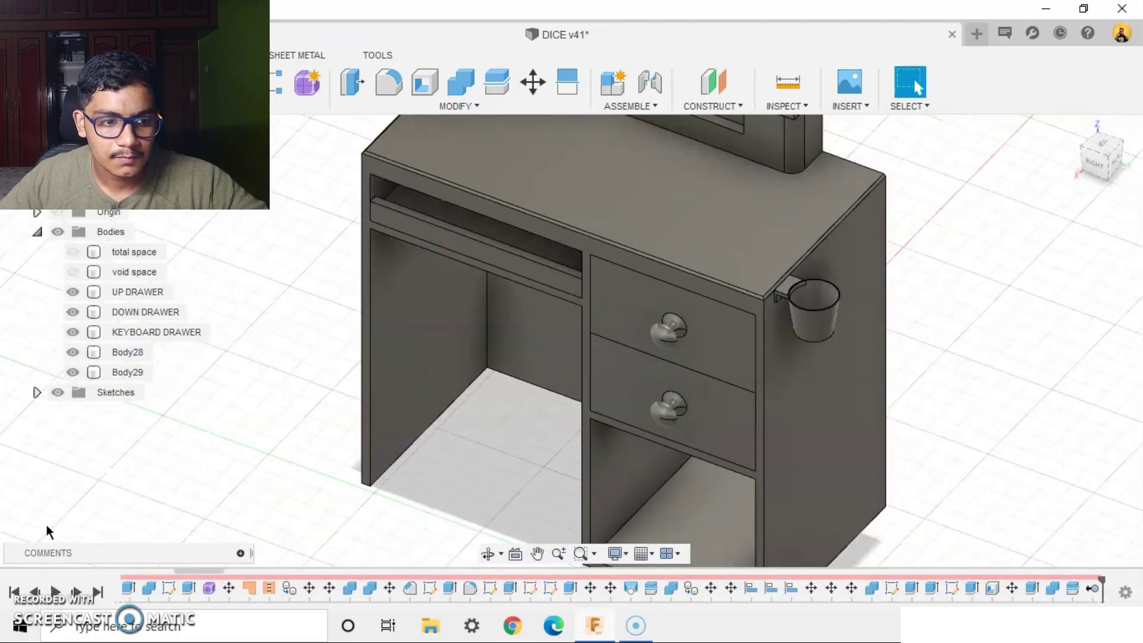
Advance the design history from the single cup holder to its copy, cup holder 2
{"action": "left_click", "coordinate": [83, 597]}
{"action": "left_click", "coordinate": [83, 598]}
{"action": "left_click", "coordinate": [83, 597]}
{"action": "left_click", "coordinate": [83, 598]}
{"action": "scroll", "coordinate": [763, 358], "scroll_direction": "down", "scroll_amount": 2}
{"action": "middle_click_drag", "start_coordinate": [763, 358], "coordinate": [695, 351]}
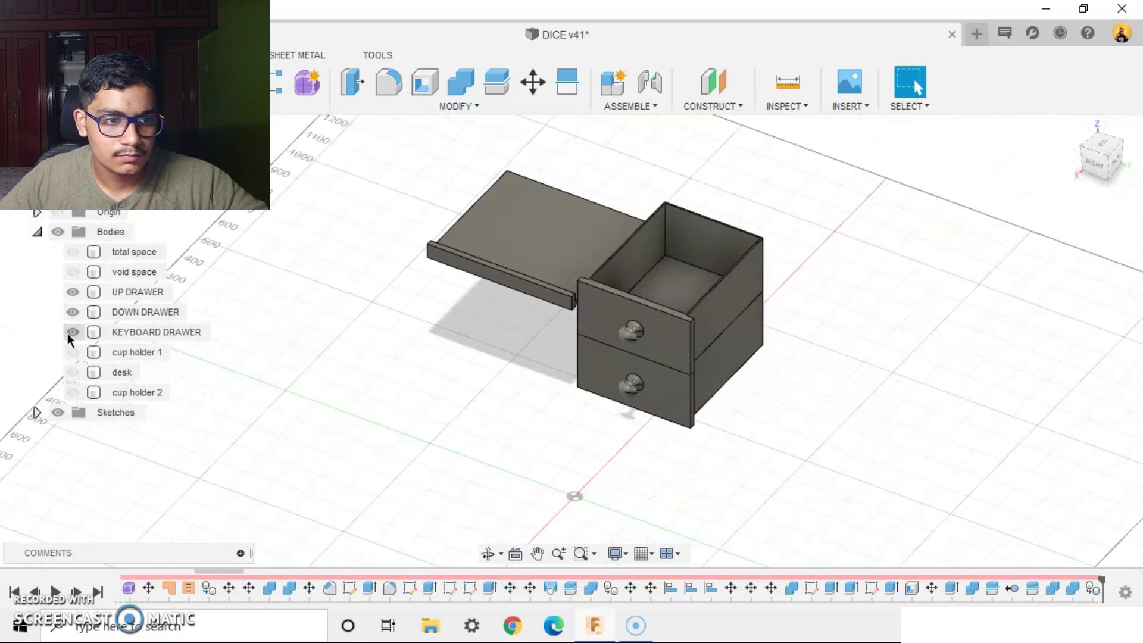
Make the cup holder 1, desk and cup holder 2 bodies visible, and advance the history to the strip on the desk's side
{"action": "left_click", "coordinate": [71, 354]}
{"action": "left_click", "coordinate": [72, 375]}
{"action": "left_click", "coordinate": [71, 393]}
{"action": "scroll", "coordinate": [596, 381], "scroll_direction": "down", "scroll_amount": 2}
{"action": "middle_click_drag", "start_coordinate": [595, 381], "coordinate": [607, 424]}
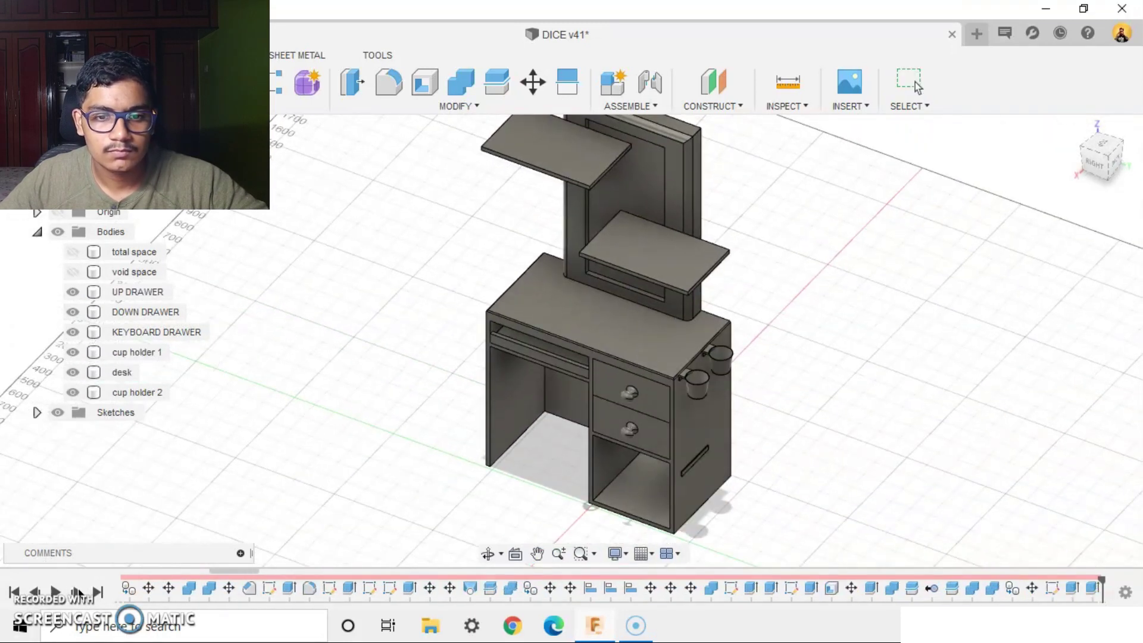
Inspect the hooked plate on the desk's side, and advance the design history to the hollow box attached to it
{"action": "scroll", "coordinate": [730, 278], "scroll_direction": "up", "scroll_amount": 3}
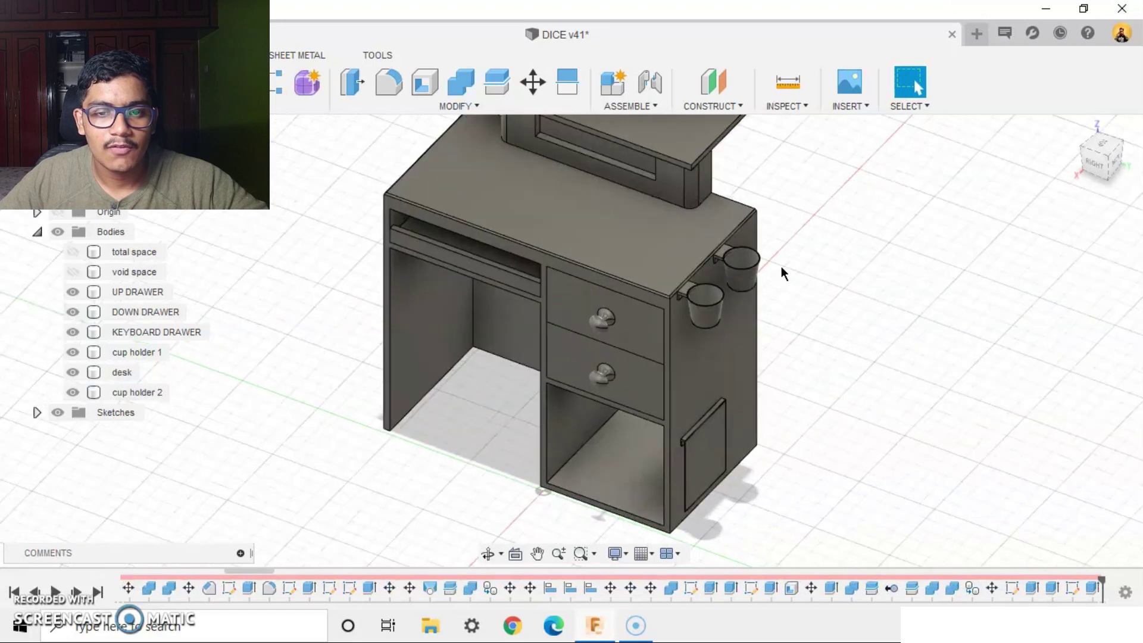
{"action": "scroll", "coordinate": [758, 403], "scroll_direction": "up", "scroll_amount": 5}
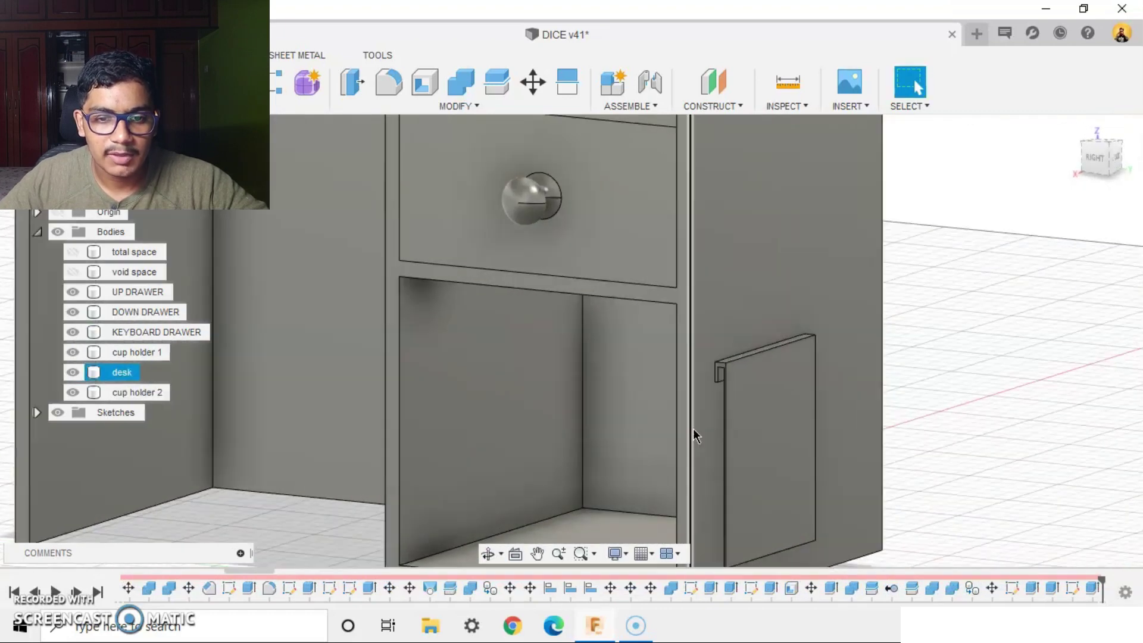
{"action": "scroll", "coordinate": [693, 429], "scroll_direction": "up", "scroll_amount": 2}
{"action": "middle_click_drag", "start_coordinate": [870, 421], "coordinate": [875, 336], "text": "shift"}
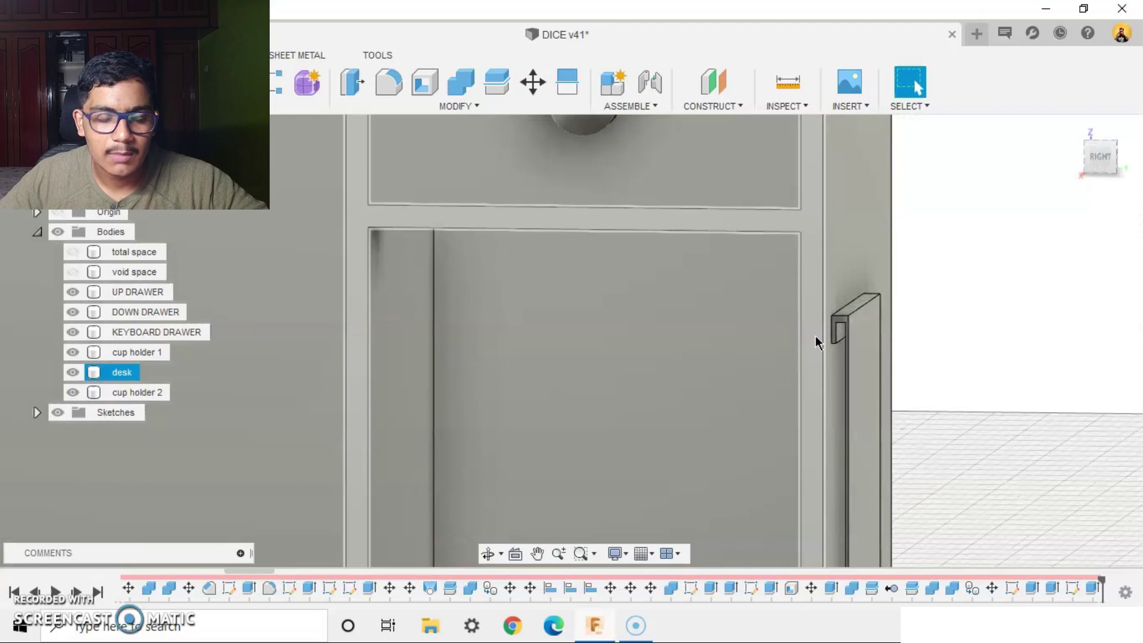
{"action": "scroll", "coordinate": [870, 367], "scroll_direction": "up", "scroll_amount": 3}
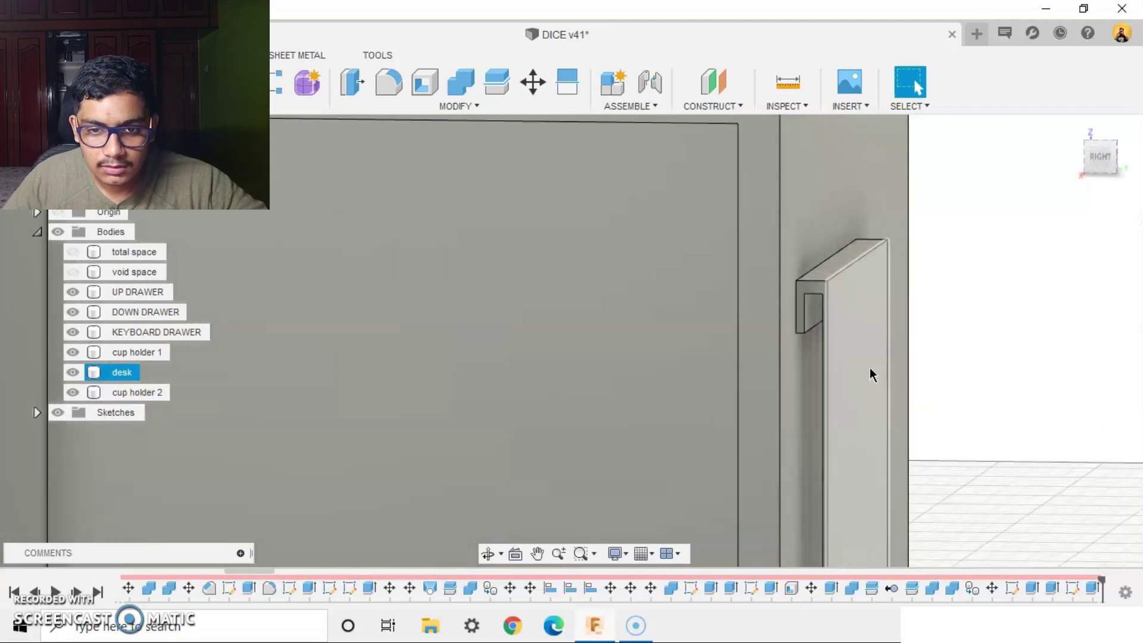
{"action": "middle_click_drag", "start_coordinate": [870, 368], "coordinate": [845, 398], "text": "shift"}
{"action": "scroll", "coordinate": [847, 398], "scroll_direction": "down", "scroll_amount": 5}
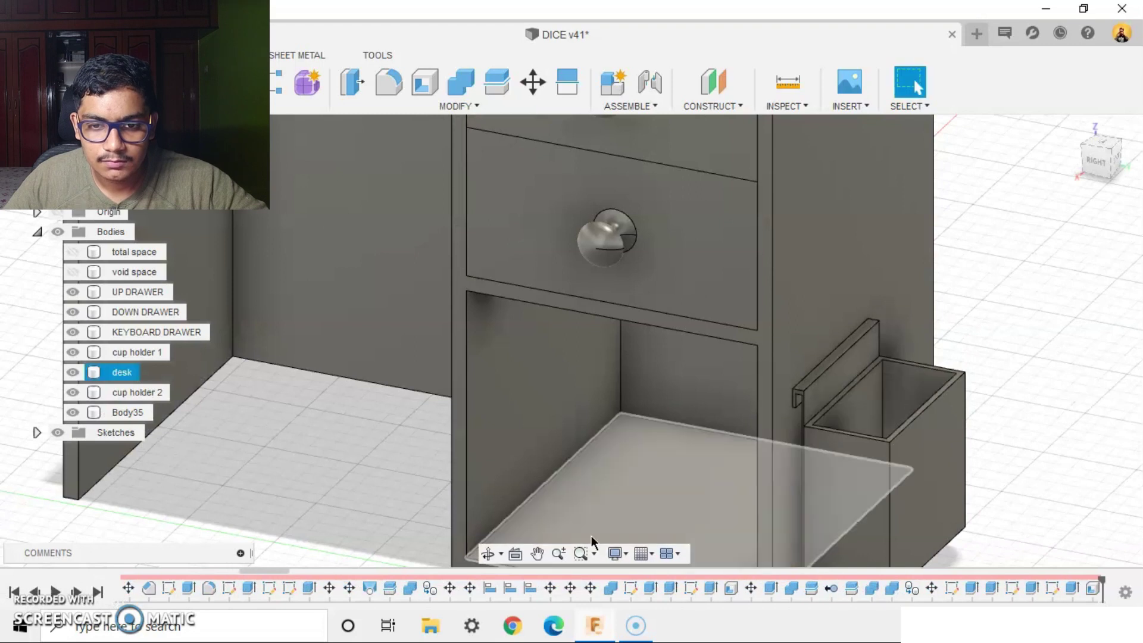
Advance the design history to the dustbin holder, and make that body visible beside the desk
{"action": "middle_click_drag", "start_coordinate": [592, 541], "coordinate": [864, 466], "text": "shift"}
{"action": "left_click_drag", "start_coordinate": [864, 467], "coordinate": [753, 416], "text": "shift"}
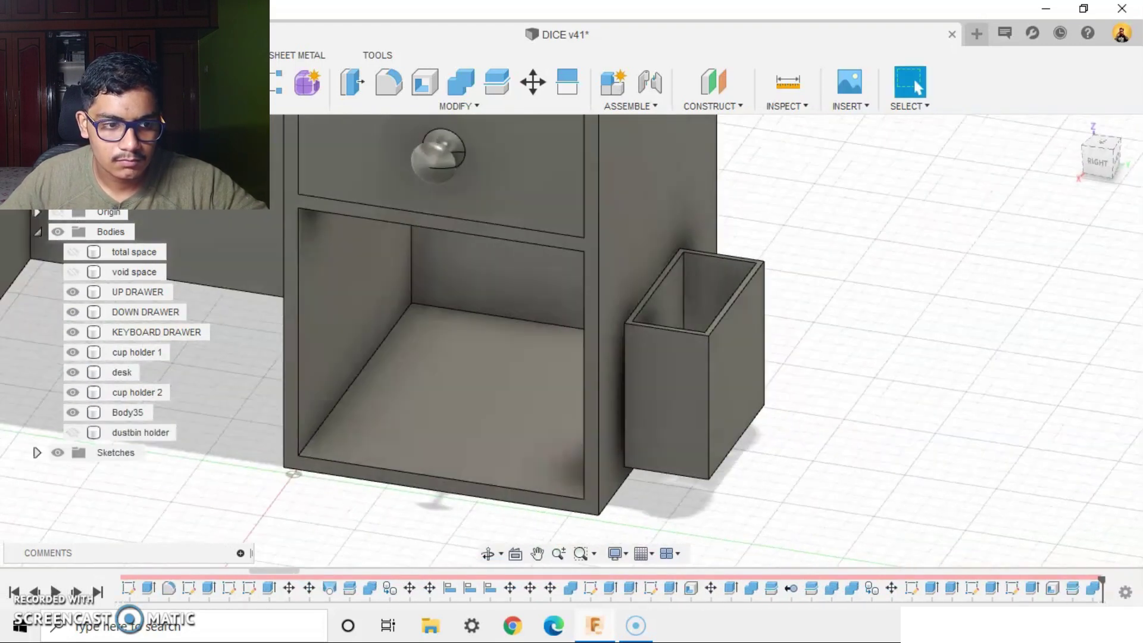
{"action": "left_click", "coordinate": [71, 433]}
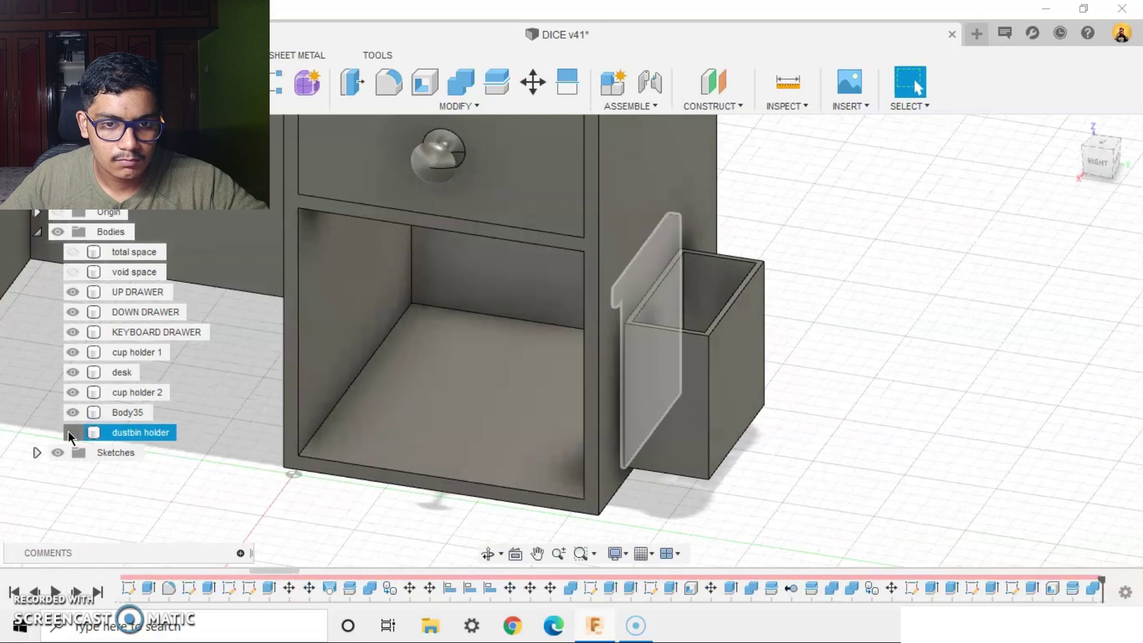
{"action": "scroll", "coordinate": [842, 426], "scroll_direction": "down", "scroll_amount": 6}
{"action": "middle_click_drag", "start_coordinate": [842, 427], "coordinate": [762, 503], "text": "shift"}
{"action": "scroll", "coordinate": [847, 442], "scroll_direction": "down", "scroll_amount": 2}
Advance the design history to the laptop, make its body visible, and inspect its base on the desktop
{"action": "key", "text": "Escape"}
{"action": "scroll", "coordinate": [631, 459], "scroll_direction": "up", "scroll_amount": 2}
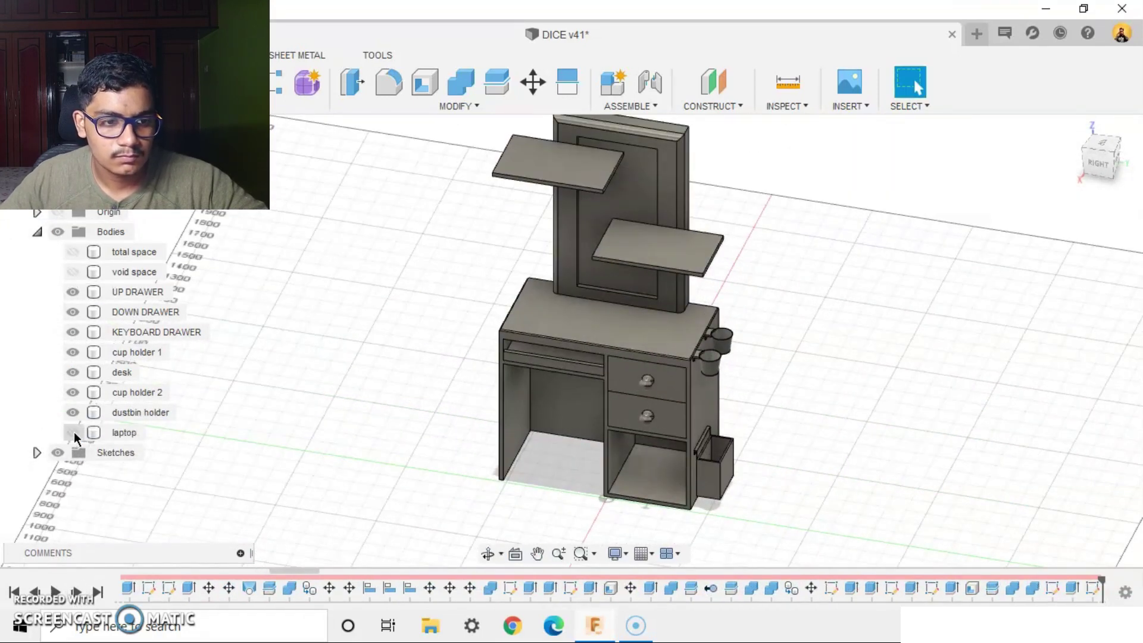
{"action": "left_click", "coordinate": [73, 433]}
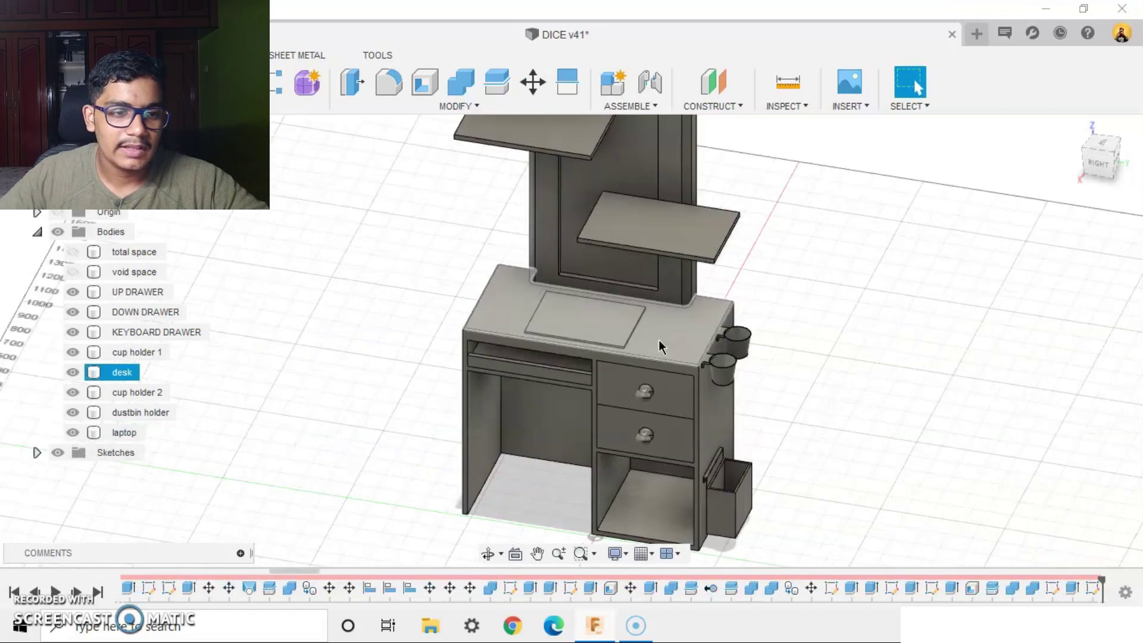
{"action": "scroll", "coordinate": [826, 330], "scroll_direction": "up", "scroll_amount": 2}
{"action": "middle_click_drag", "start_coordinate": [825, 330], "coordinate": [830, 314], "text": "shift"}
{"action": "key", "text": "Escape"}
{"action": "scroll", "coordinate": [855, 330], "scroll_direction": "down", "scroll_amount": 3}
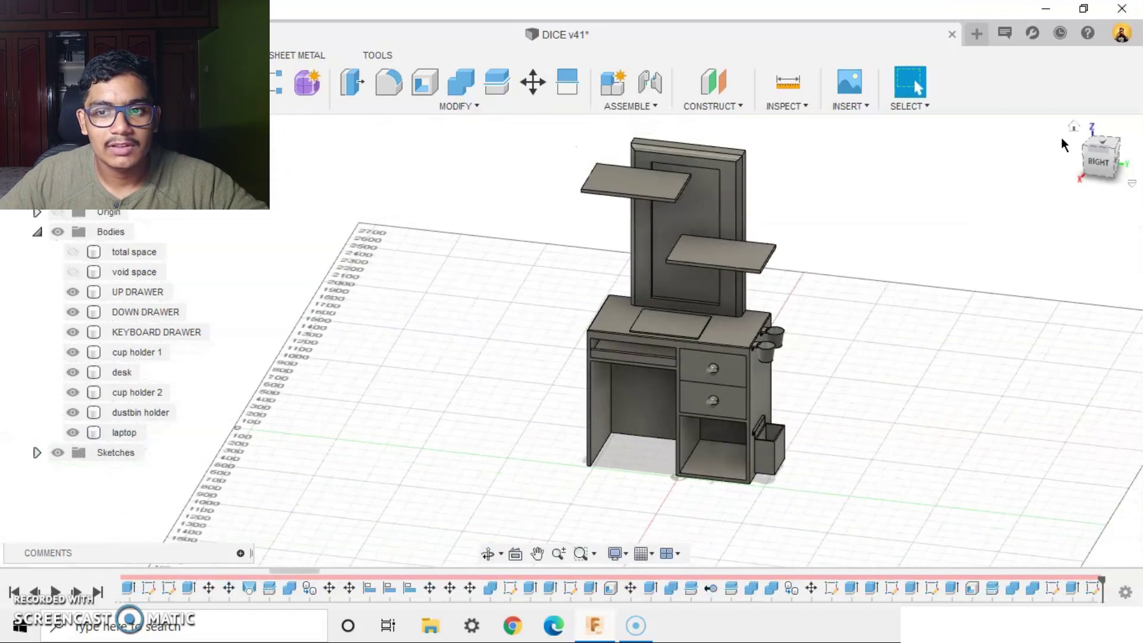
Restore the home view, and advance the design history through the laptop's screen and keyboard to the printer box on the lower shelf
{"action": "left_click", "coordinate": [1074, 128]}
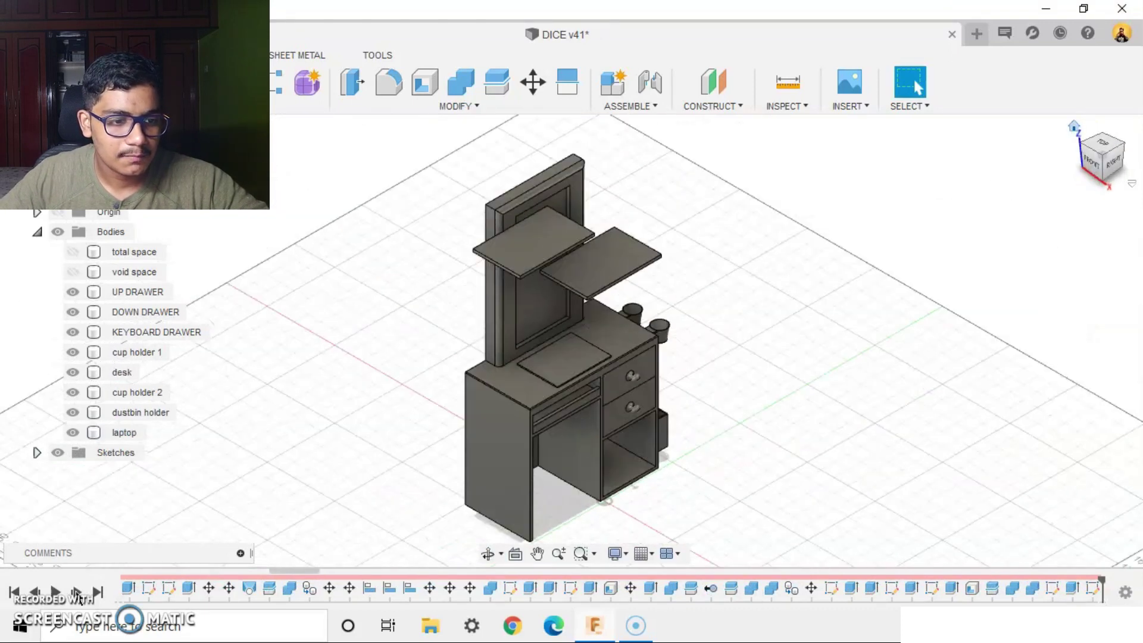
{"action": "left_click", "coordinate": [77, 594]}
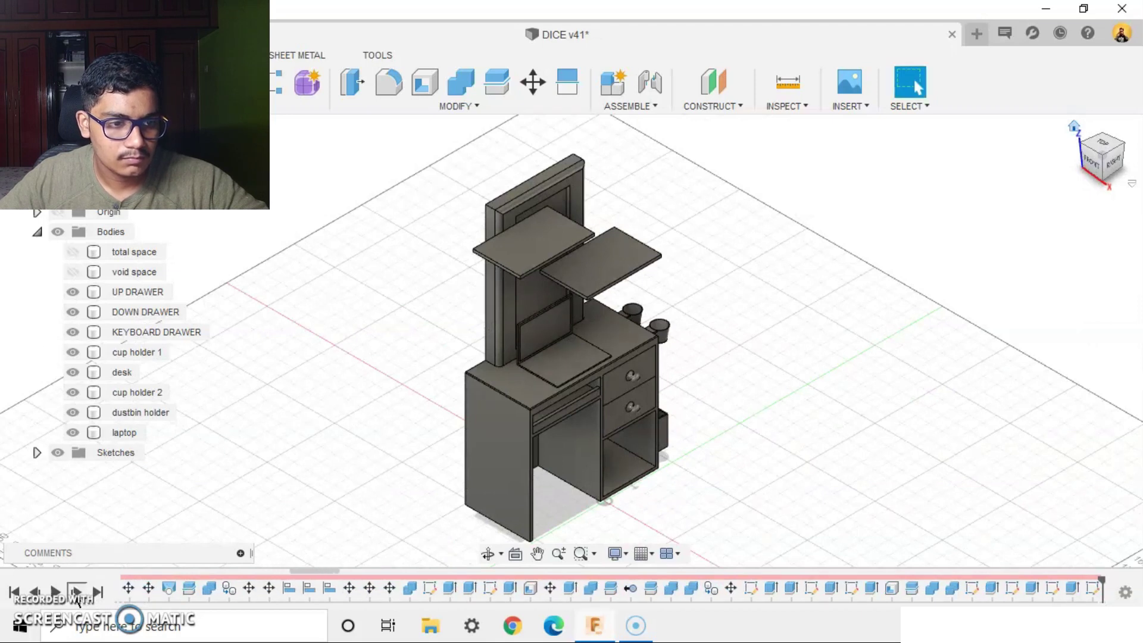
{"action": "left_click", "coordinate": [76, 594]}
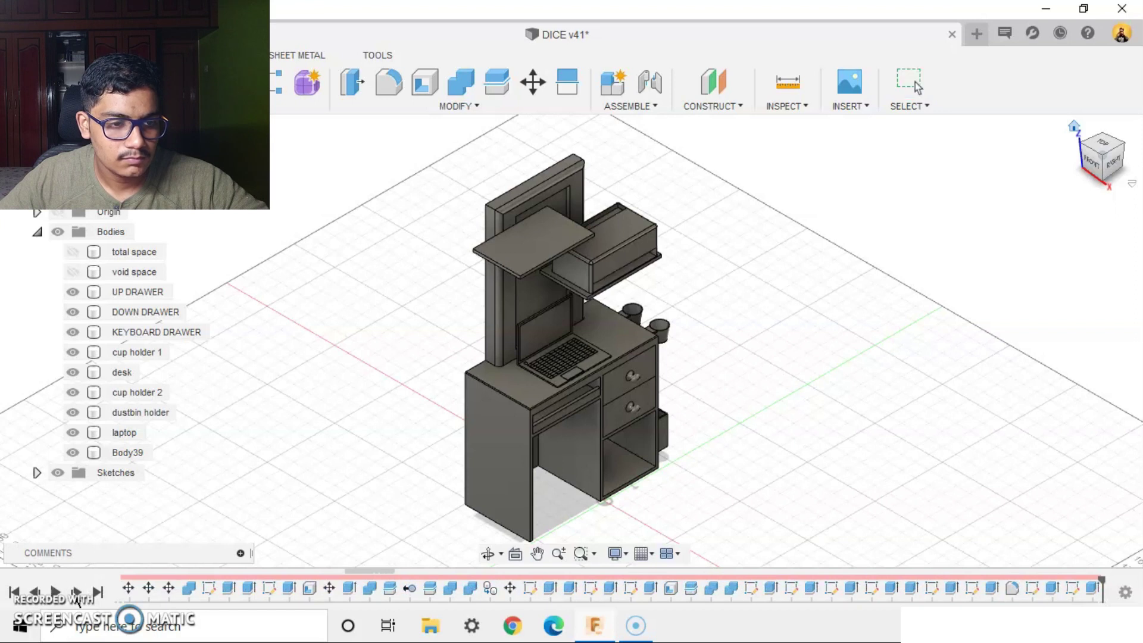
Advance the design history through the printer's upright paper support and stepped output tray to the finished printer body
{"action": "left_click", "coordinate": [77, 593]}
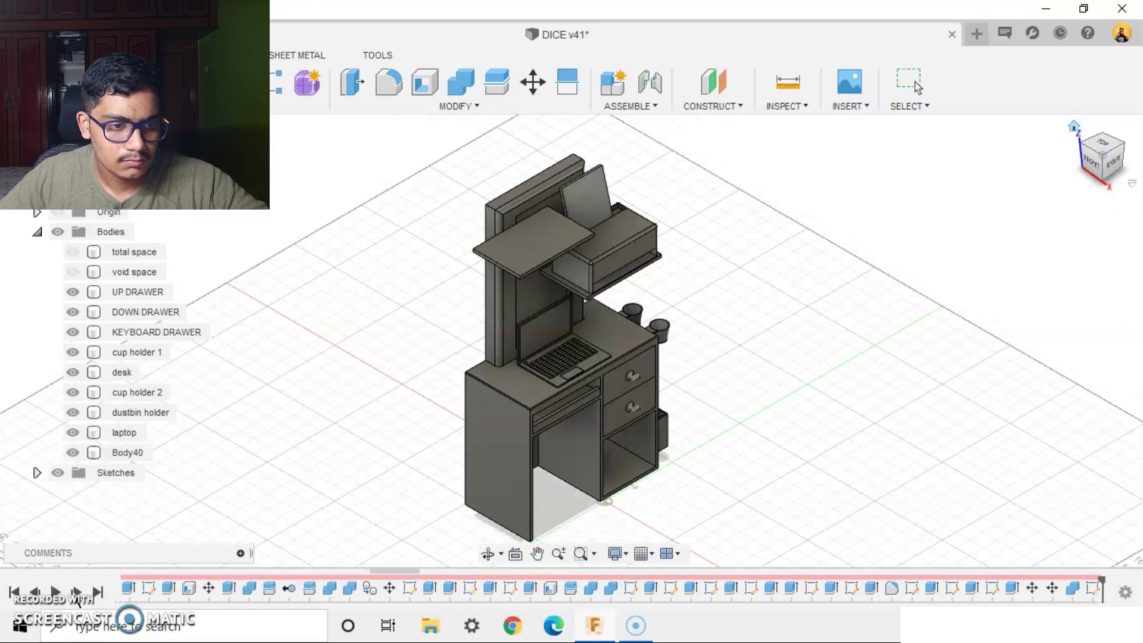
{"action": "left_click", "coordinate": [77, 594]}
{"action": "left_click", "coordinate": [76, 593]}
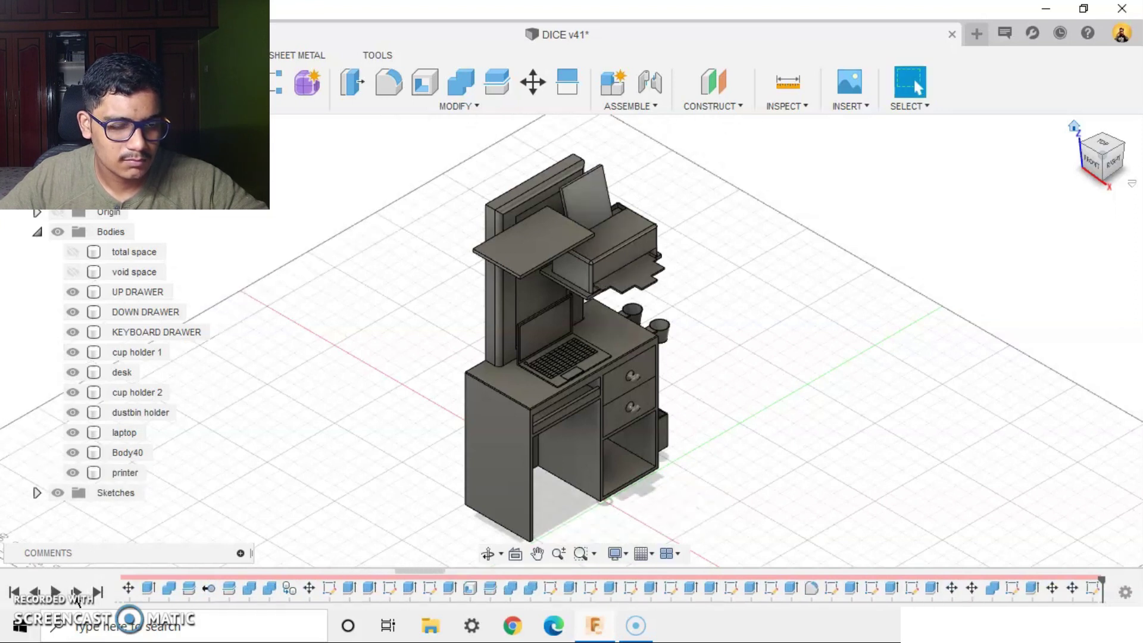
{"action": "left_click", "coordinate": [76, 594]}
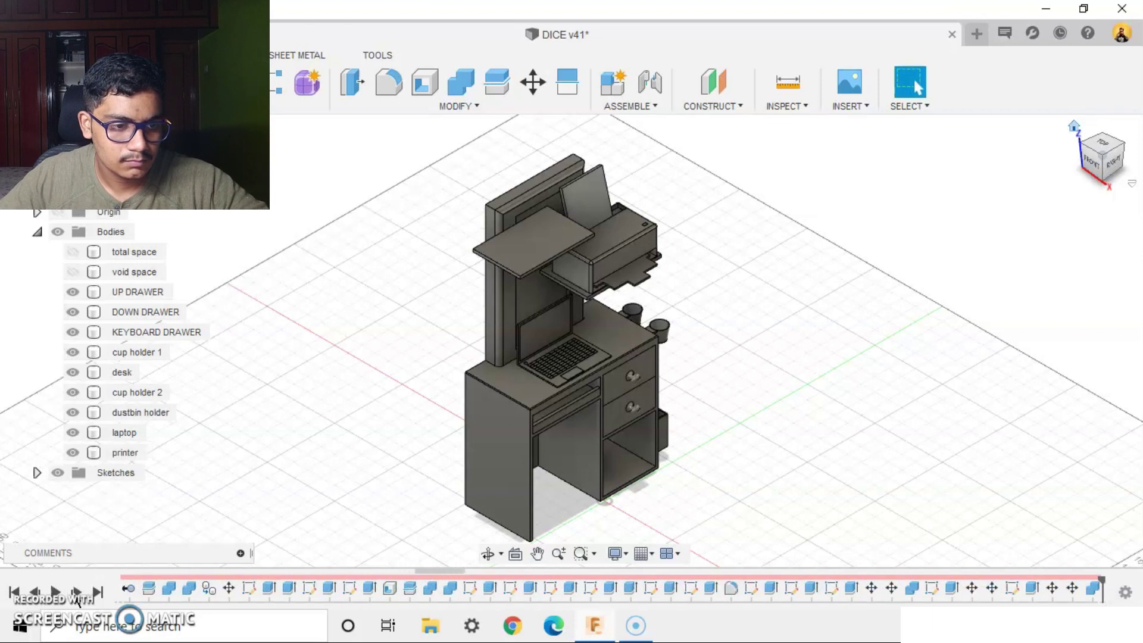
Advance the design history through the wifi router on the upper shelf, with its antenna and indicator holes, to book 1
{"action": "left_click", "coordinate": [76, 594]}
{"action": "middle_click_drag", "start_coordinate": [516, 259], "coordinate": [495, 260]}
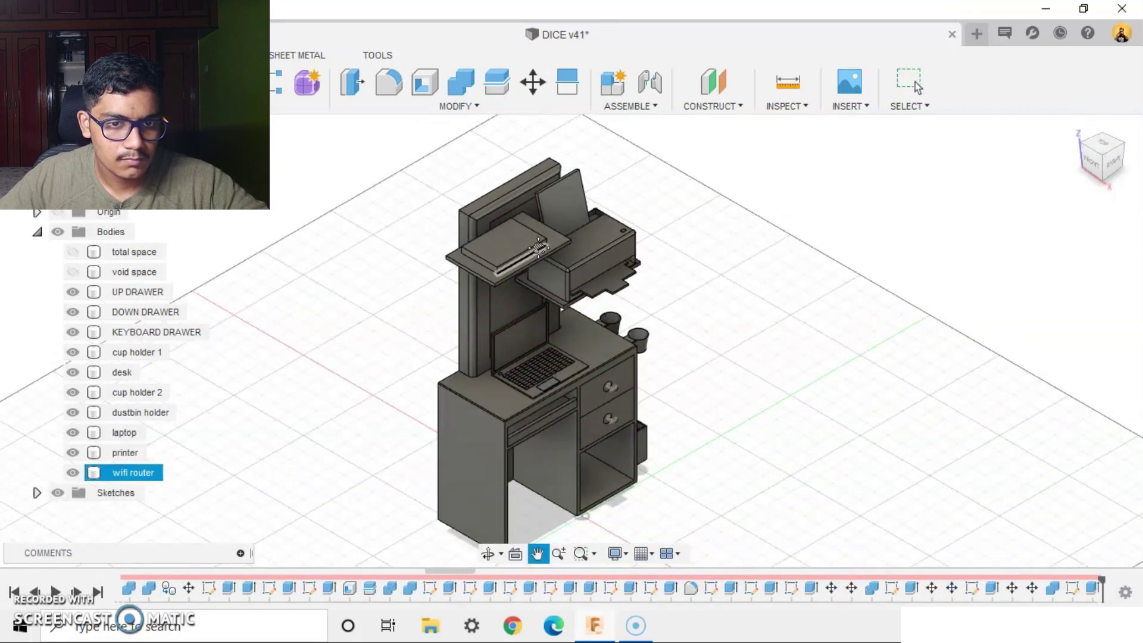
{"action": "scroll", "coordinate": [495, 261], "scroll_direction": "up", "scroll_amount": 3}
{"action": "left_click", "coordinate": [77, 594]}
{"action": "left_click", "coordinate": [76, 594]}
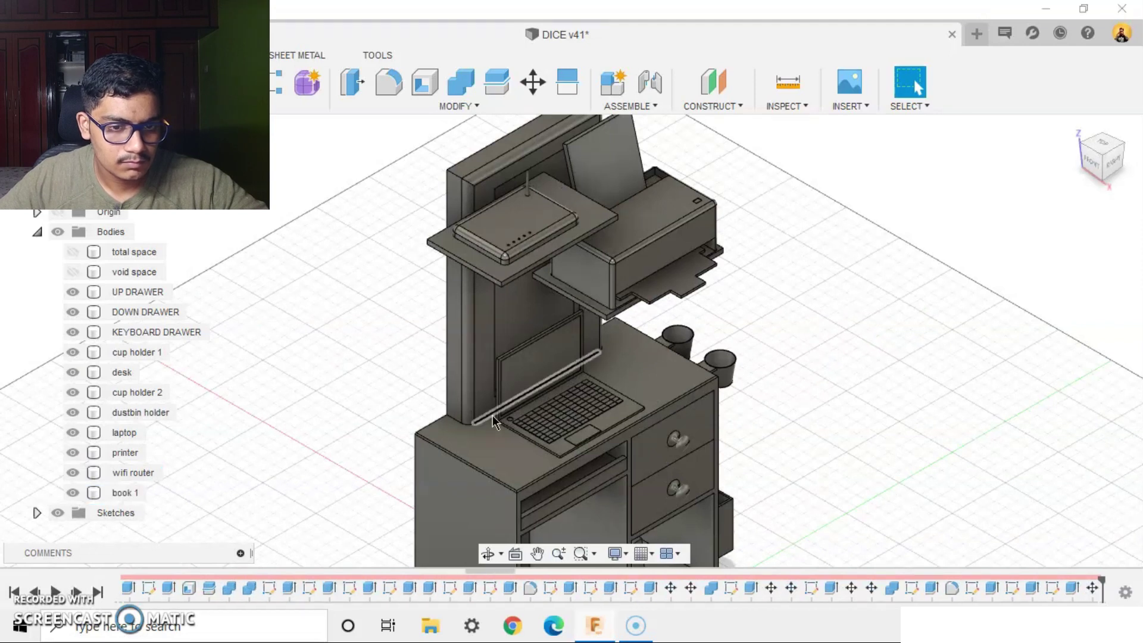
Advance the design history through the row of books in the desk's open compartment to book5
{"action": "scroll", "coordinate": [434, 272], "scroll_direction": "down", "scroll_amount": 5}
{"action": "left_click", "coordinate": [77, 594]}
{"action": "scroll", "coordinate": [441, 462], "scroll_direction": "up", "scroll_amount": 3}
{"action": "scroll", "coordinate": [108, 455], "scroll_direction": "down", "scroll_amount": 3}
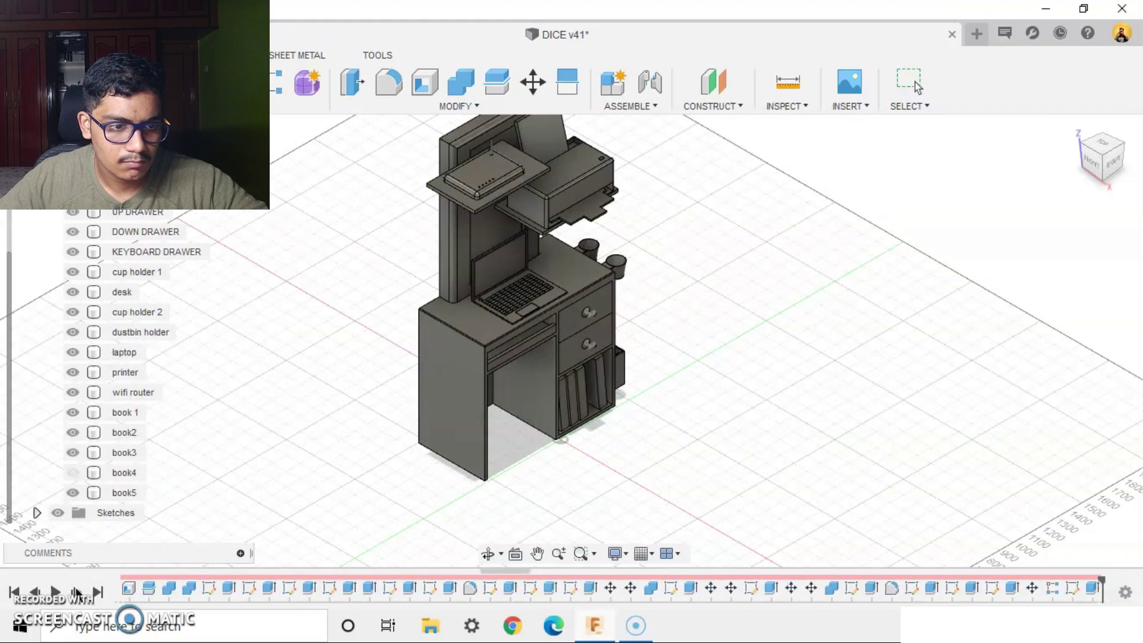
Turn to the desk's side, and advance the design history through cup1 in its holder to the copied cup2
{"action": "scroll", "coordinate": [652, 368], "scroll_direction": "up", "scroll_amount": 3}
{"action": "middle_click_drag", "start_coordinate": [652, 368], "coordinate": [667, 346], "text": "shift"}
{"action": "left_click", "coordinate": [75, 596]}
{"action": "left_click", "coordinate": [76, 594]}
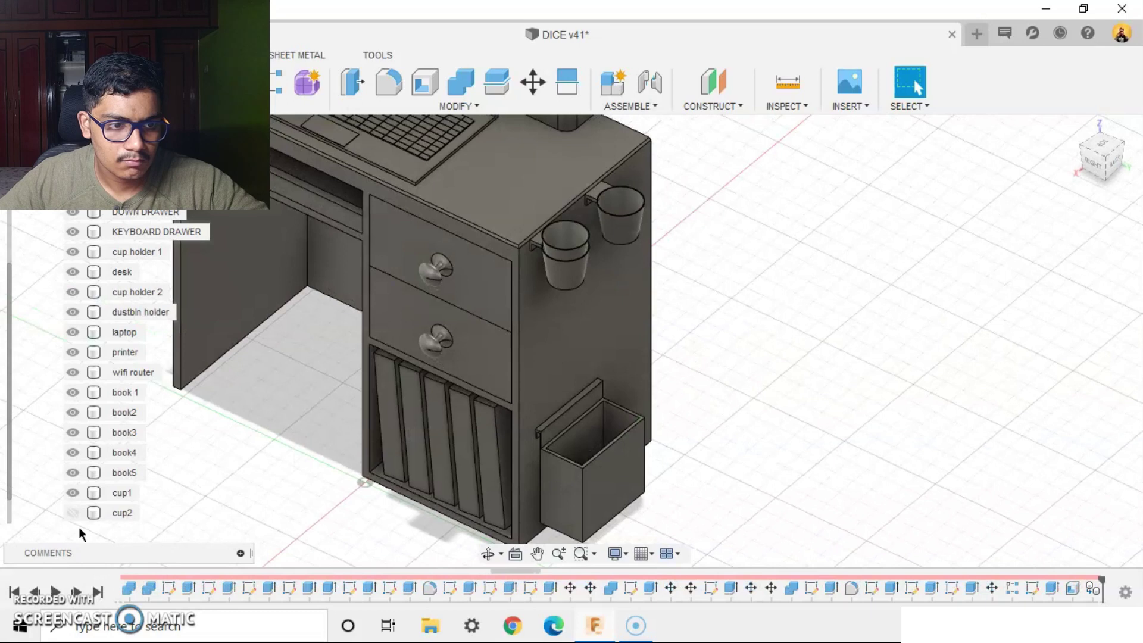
Advance the design history to the dustbin, make its body visible, and inspect it in its holder
{"action": "left_click", "coordinate": [76, 597]}
{"action": "left_click", "coordinate": [76, 597]}
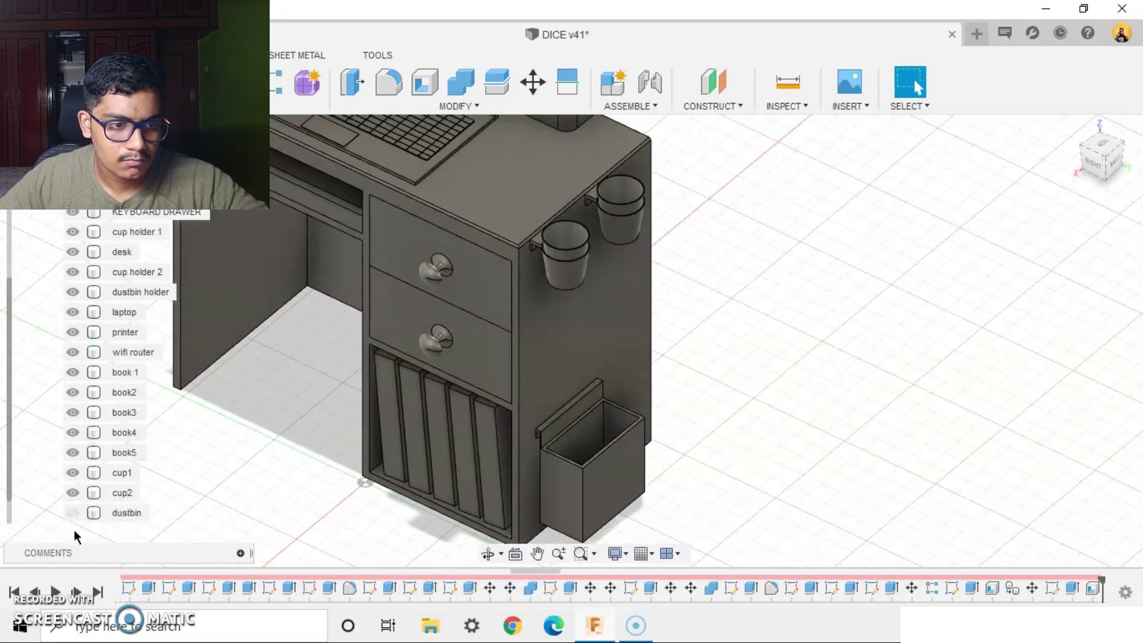
{"action": "left_click", "coordinate": [73, 513]}
{"action": "scroll", "coordinate": [730, 456], "scroll_direction": "up", "scroll_amount": 1}
{"action": "scroll", "coordinate": [730, 456], "scroll_direction": "down", "scroll_amount": 3}
{"action": "middle_click_drag", "start_coordinate": [730, 456], "coordinate": [784, 464], "text": "shift"}
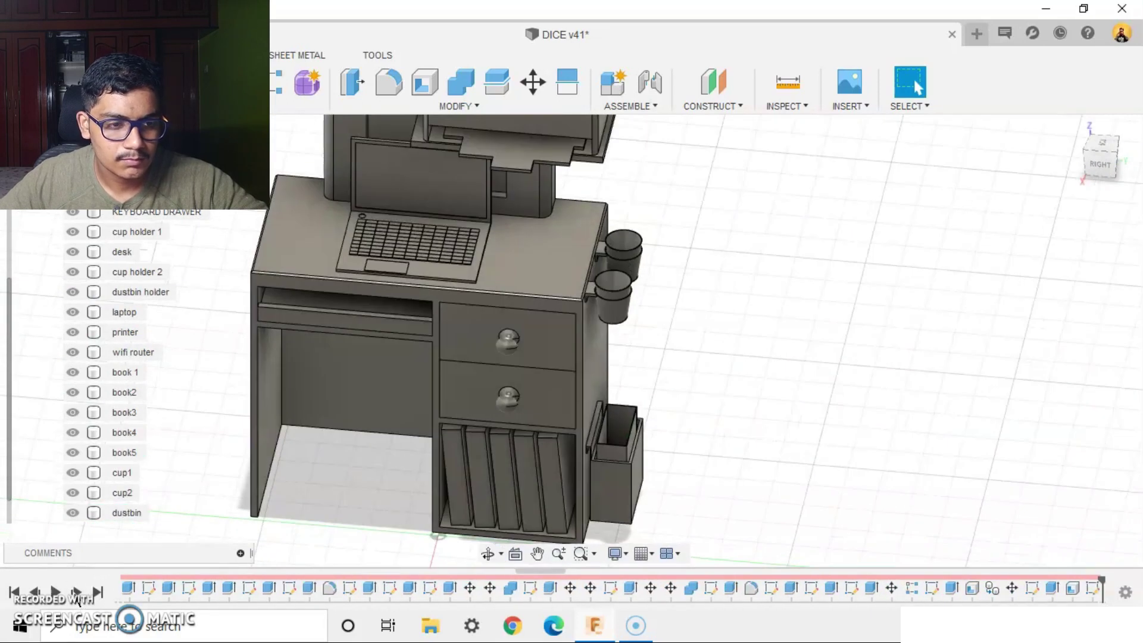
Advance the design history to the footrest between the desk's legs, and inspect it
{"action": "left_click", "coordinate": [77, 597]}
{"action": "scroll", "coordinate": [512, 473], "scroll_direction": "up", "scroll_amount": 3}
{"action": "mouse_move", "coordinate": [512, 473]}
{"action": "middle_mouse_down", "text": "shift"}
{"action": "mouse_move", "coordinate": [503, 459]}
{"action": "mouse_move", "coordinate": [424, 477]}
{"action": "mouse_move", "coordinate": [500, 475]}
{"action": "middle_mouse_up", "text": "shift"}
{"action": "scroll", "coordinate": [424, 478], "scroll_direction": "down", "scroll_amount": 5}
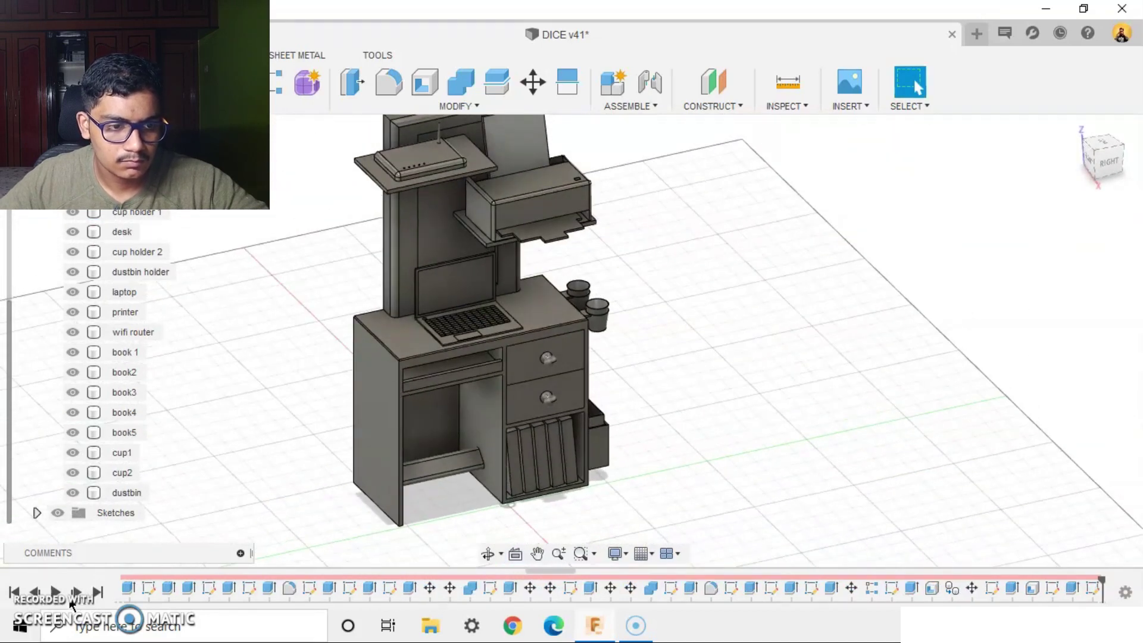
Advance the design history to the switch board plate, and inspect it beside the back panel
{"action": "left_click", "coordinate": [77, 591]}
{"action": "middle_click_drag", "start_coordinate": [689, 275], "coordinate": [644, 238], "text": "shift"}
{"action": "scroll", "coordinate": [643, 238], "scroll_direction": "up", "scroll_amount": 5}
{"action": "middle_click_drag", "start_coordinate": [381, 316], "coordinate": [371, 301], "text": "shift"}
{"action": "scroll", "coordinate": [489, 276], "scroll_direction": "up", "scroll_amount": 2}
{"action": "middle_click_drag", "start_coordinate": [491, 278], "coordinate": [594, 427], "text": "shift"}
{"action": "scroll", "coordinate": [463, 295], "scroll_direction": "down", "scroll_amount": 1}
{"action": "scroll", "coordinate": [593, 428], "scroll_direction": "up", "scroll_amount": 3}
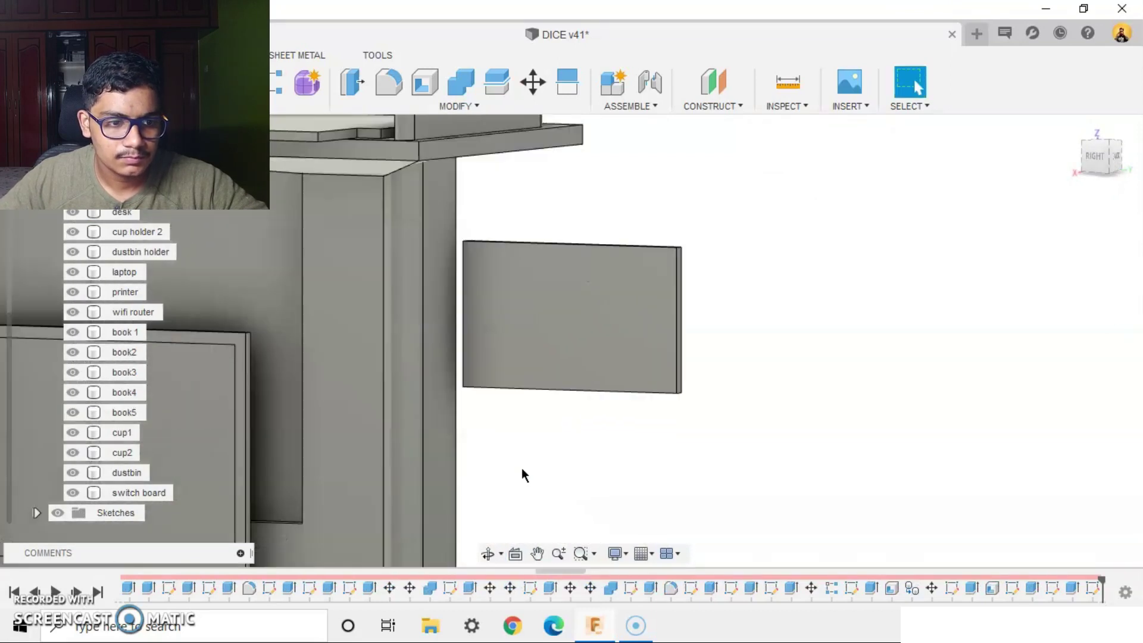
Advance the design history through the switch board's round knob to its two sets of socket holes, and inspect them
{"action": "left_click", "coordinate": [76, 595]}
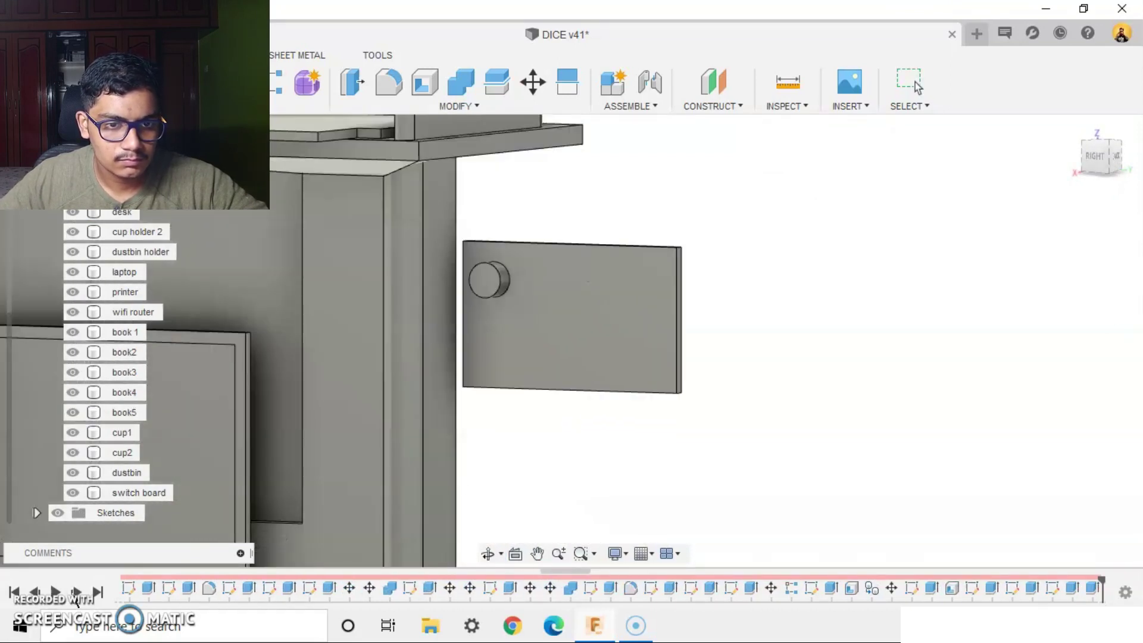
{"action": "left_click", "coordinate": [484, 357]}
{"action": "scroll", "coordinate": [475, 283], "scroll_direction": "up", "scroll_amount": 2}
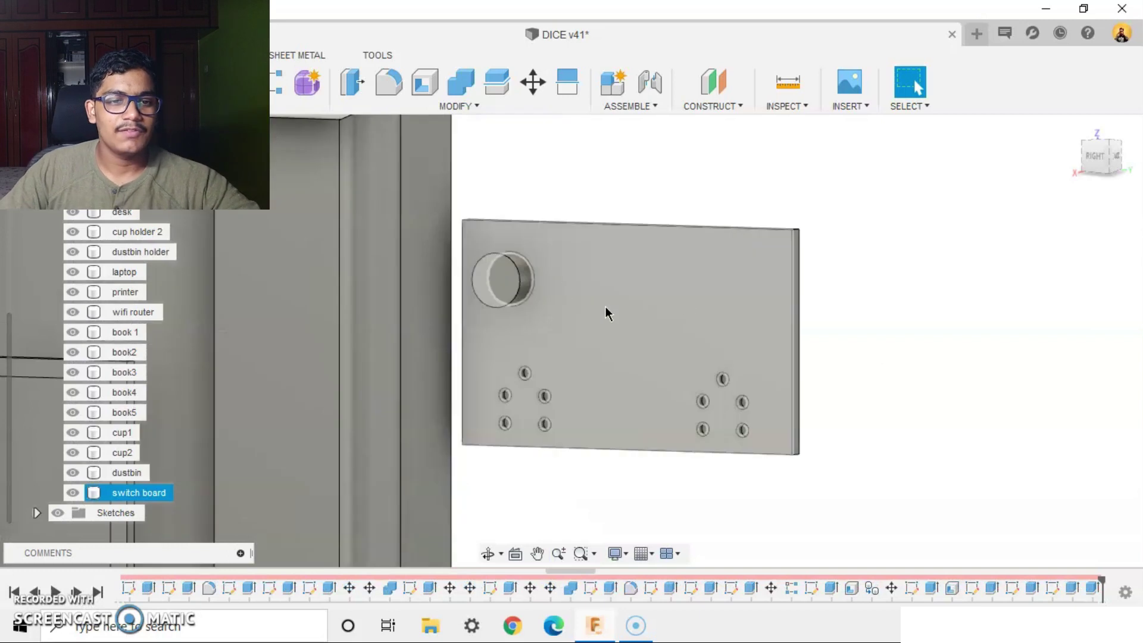
{"action": "scroll", "coordinate": [540, 371], "scroll_direction": "up", "scroll_amount": 2}
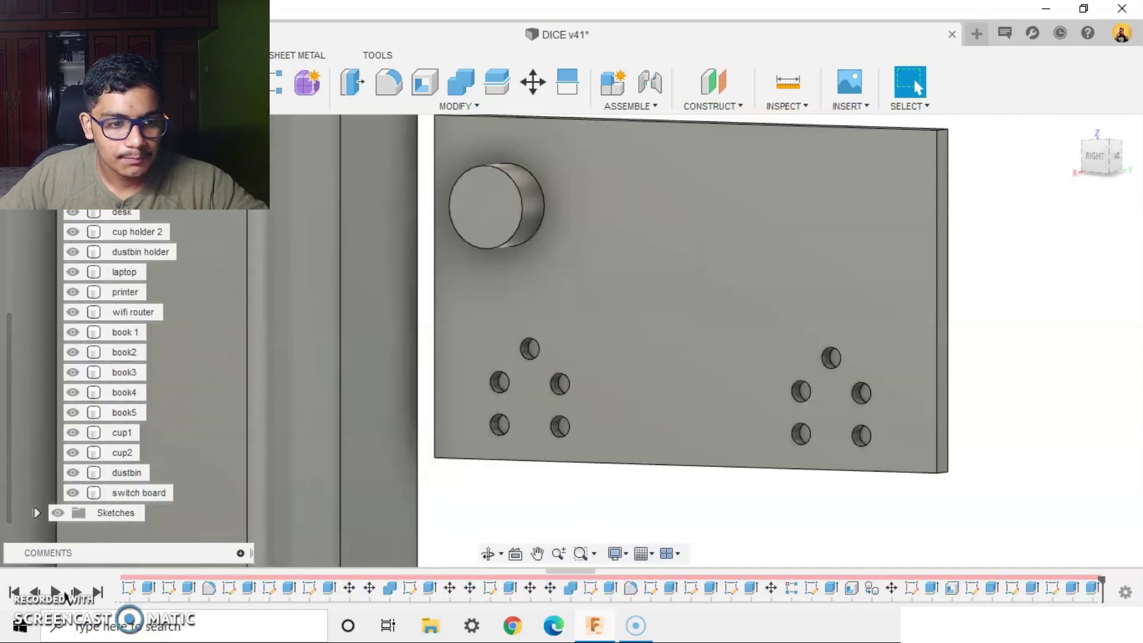
Advance the design history through the switch board's upper and lower switch blocks to their slanted rocker switches, and inspect them
{"action": "left_click", "coordinate": [76, 592]}
{"action": "middle_click_drag", "start_coordinate": [845, 178], "coordinate": [845, 155], "text": "shift"}
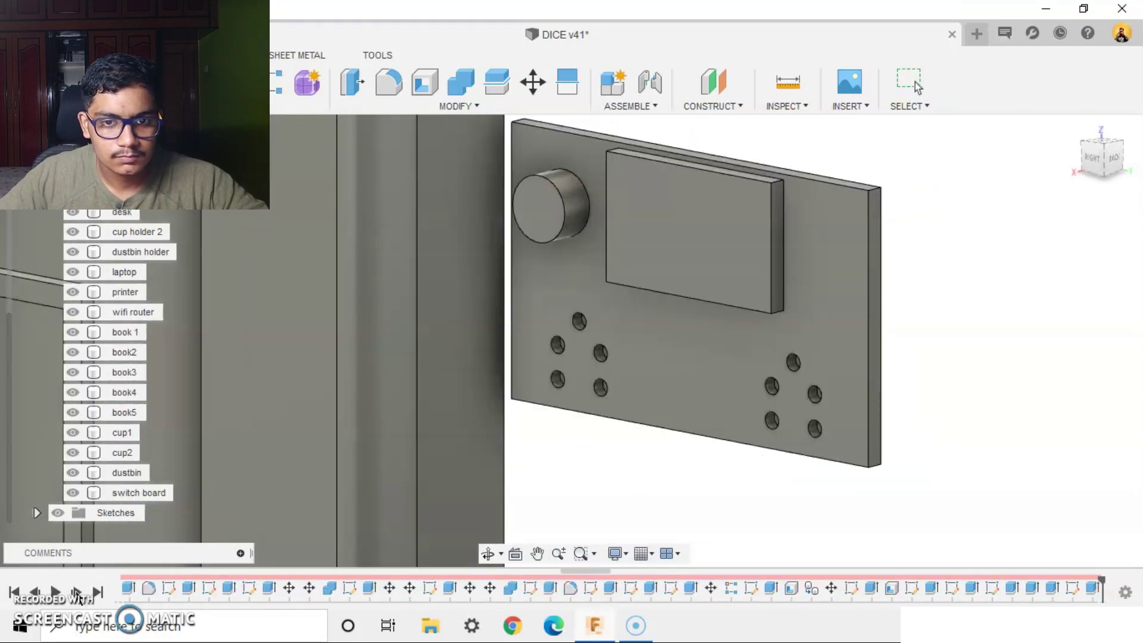
{"action": "left_click", "coordinate": [76, 592]}
{"action": "left_click", "coordinate": [76, 593]}
{"action": "left_click", "coordinate": [75, 593]}
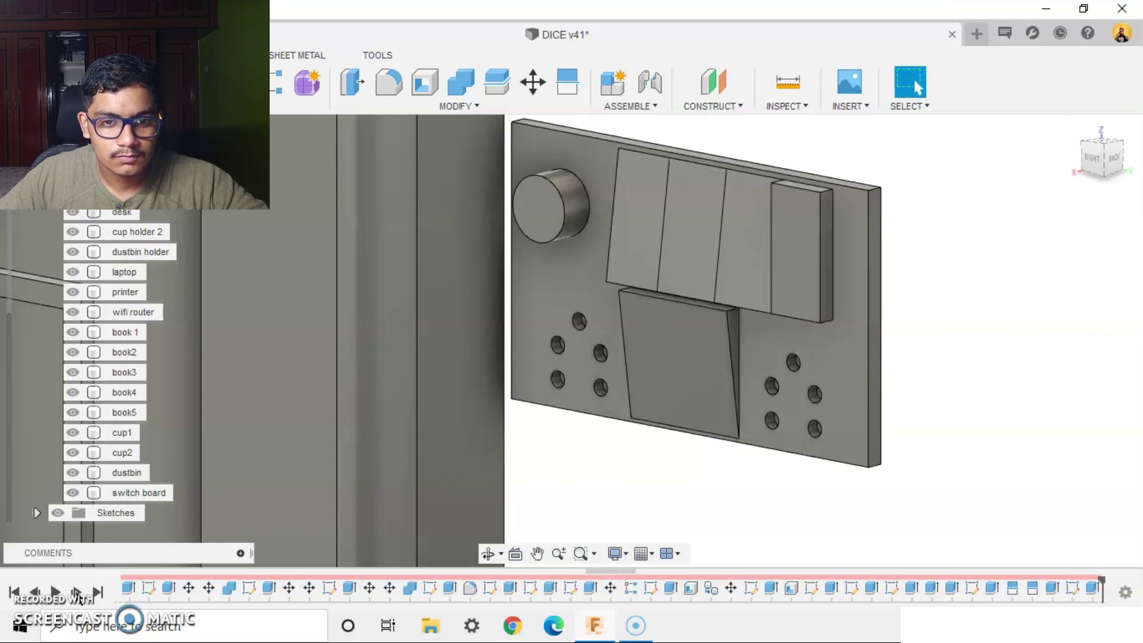
{"action": "left_click", "coordinate": [76, 592]}
{"action": "left_click", "coordinate": [76, 593]}
{"action": "left_click", "coordinate": [75, 592]}
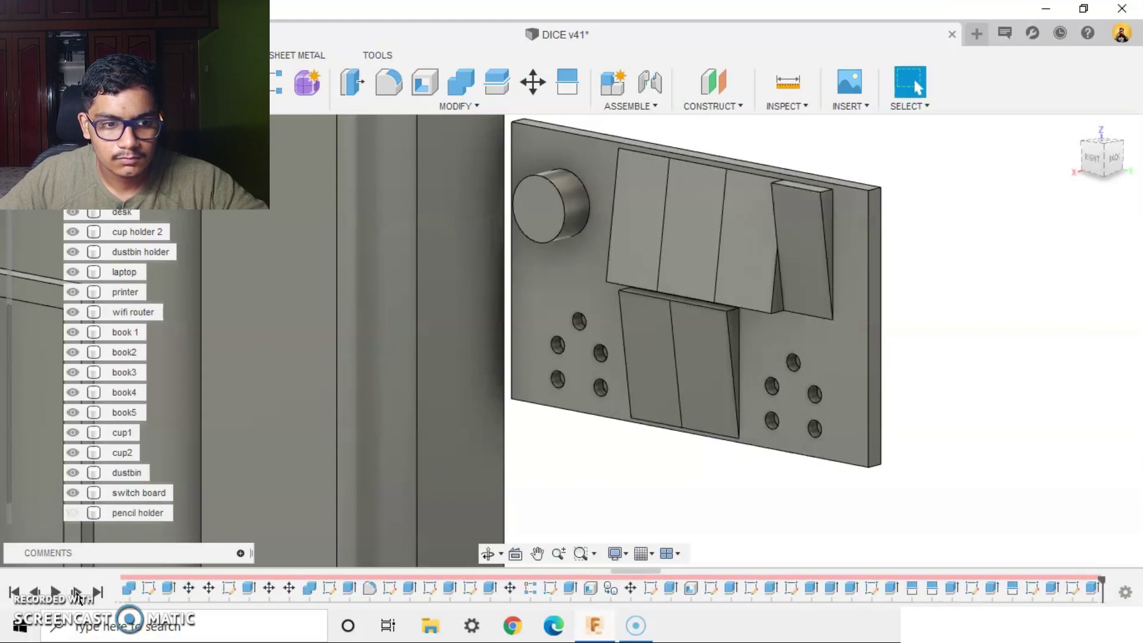
Advance the design history to the pencil holder and its pencils, and inspect them on the desktop beside the laptop
{"action": "left_click", "coordinate": [75, 593]}
{"action": "scroll", "coordinate": [385, 513], "scroll_direction": "down", "scroll_amount": 5}
{"action": "middle_click_drag", "start_coordinate": [385, 513], "coordinate": [339, 550], "text": "shift"}
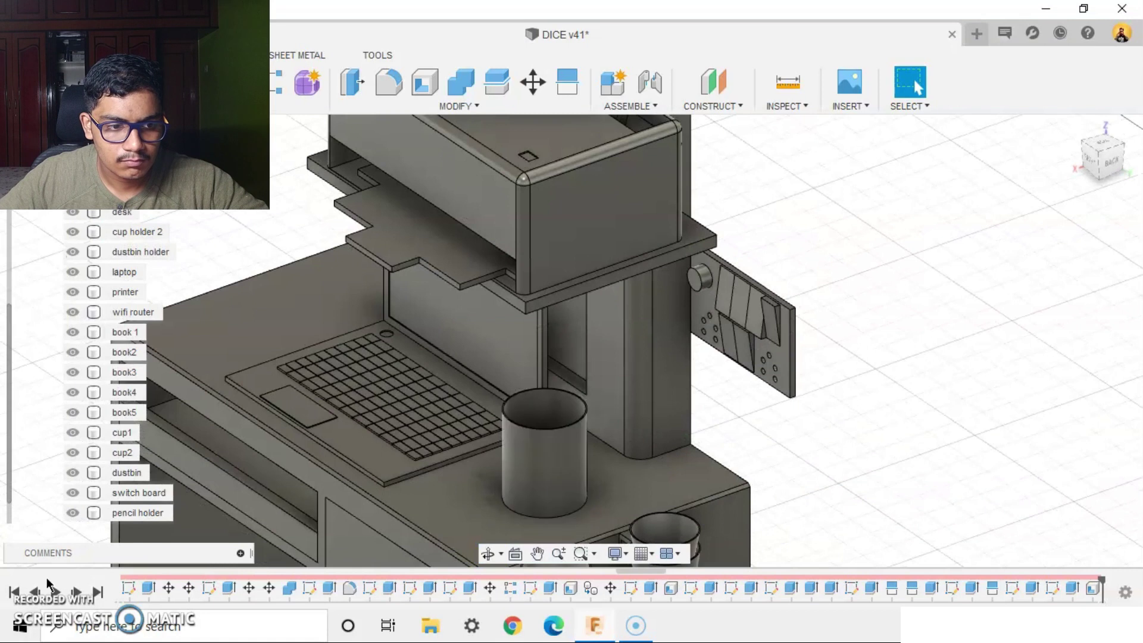
{"action": "left_click", "coordinate": [77, 600]}
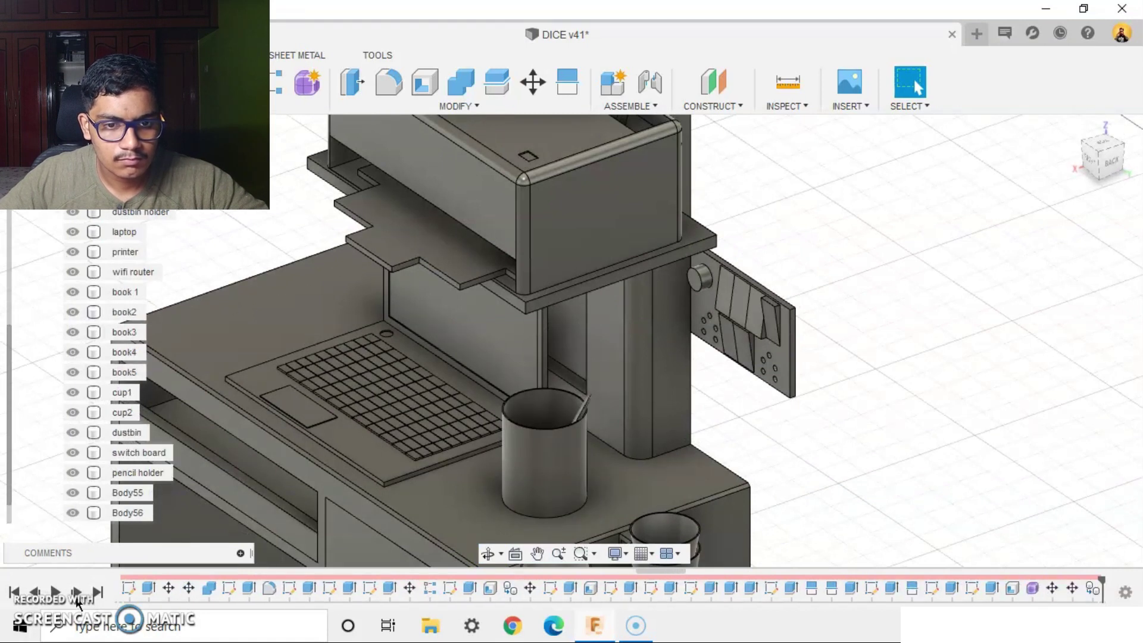
Advance the design history through the table lamp's base, stem and head, and inspect the lamp beside the laptop
{"action": "left_click", "coordinate": [77, 596]}
{"action": "scroll", "coordinate": [238, 417], "scroll_direction": "down", "scroll_amount": 6}
{"action": "middle_click_drag", "start_coordinate": [238, 416], "coordinate": [501, 408], "text": "shift"}
{"action": "scroll", "coordinate": [333, 394], "scroll_direction": "up", "scroll_amount": 3}
{"action": "left_click", "coordinate": [77, 593]}
{"action": "left_click", "coordinate": [78, 594]}
{"action": "scroll", "coordinate": [364, 444], "scroll_direction": "up", "scroll_amount": 3}
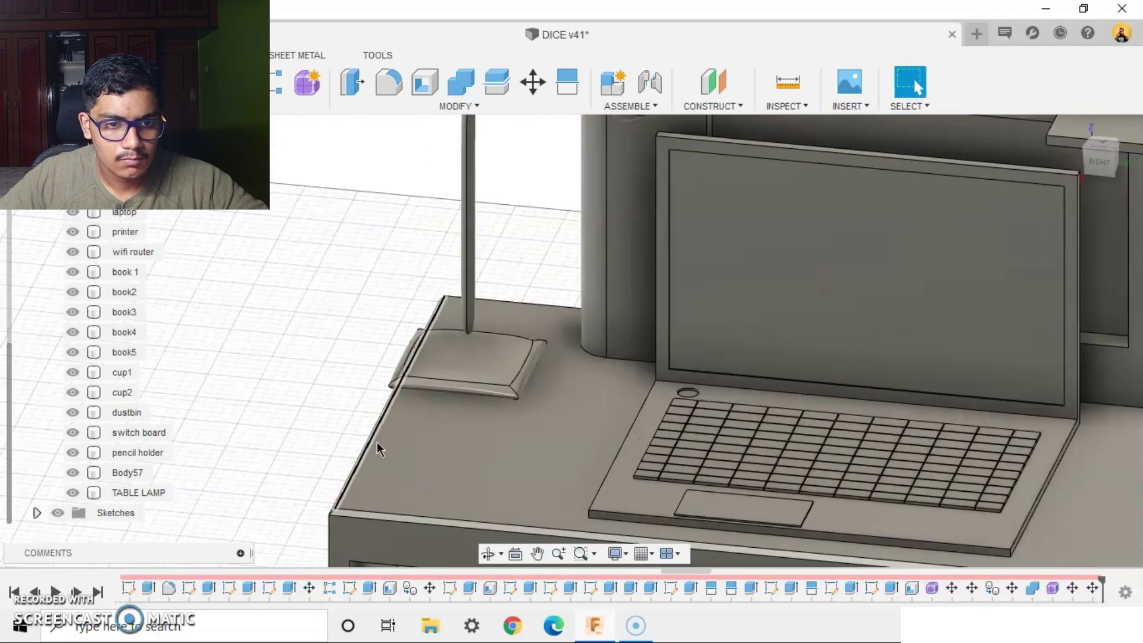
{"action": "middle_click_drag", "start_coordinate": [378, 447], "coordinate": [373, 438], "text": "shift"}
{"action": "scroll", "coordinate": [363, 444], "scroll_direction": "down", "scroll_amount": 3}
{"action": "left_click", "coordinate": [79, 596]}
{"action": "left_click", "coordinate": [78, 595]}
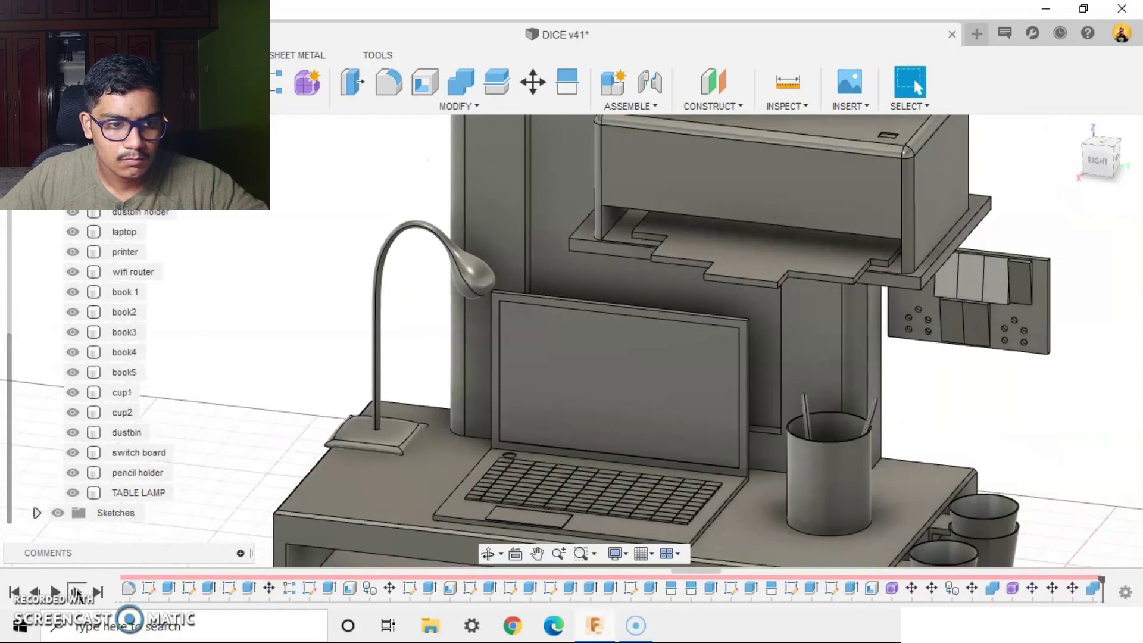
Advance the design history through the sticky notes and the split printer body, and inspect the whole desk
{"action": "left_click", "coordinate": [77, 594]}
{"action": "left_click", "coordinate": [77, 595]}
{"action": "left_click", "coordinate": [81, 520]}
{"action": "scroll", "coordinate": [566, 371], "scroll_direction": "up", "scroll_amount": 2}
{"action": "scroll", "coordinate": [567, 370], "scroll_direction": "down", "scroll_amount": 4}
{"action": "middle_click_drag", "start_coordinate": [566, 371], "coordinate": [620, 369], "text": "shift"}
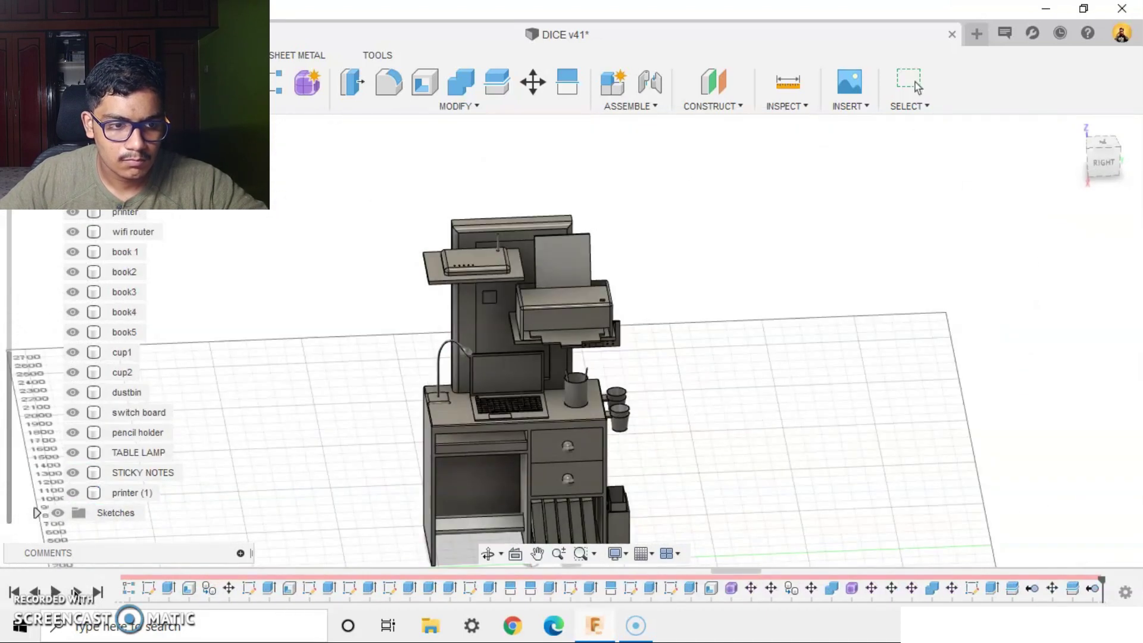
Advance the design history to the chair, inspect it beside the desk, and roll the history back to before the chair
{"action": "left_click", "coordinate": [77, 595]}
{"action": "middle_click_drag", "start_coordinate": [248, 454], "coordinate": [396, 364], "text": "shift"}
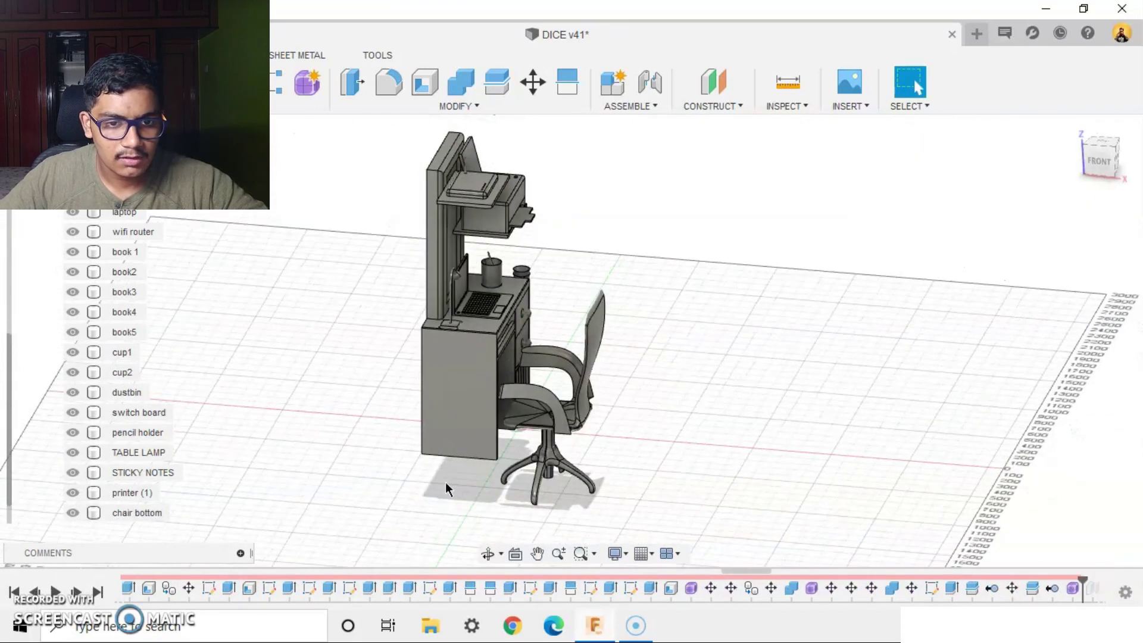
{"action": "left_click", "coordinate": [35, 596]}
Examine the complete desk without the chair from several sides, including its worktop, shelves and drawers
{"action": "scroll", "coordinate": [633, 341], "scroll_direction": "up", "scroll_amount": 3}
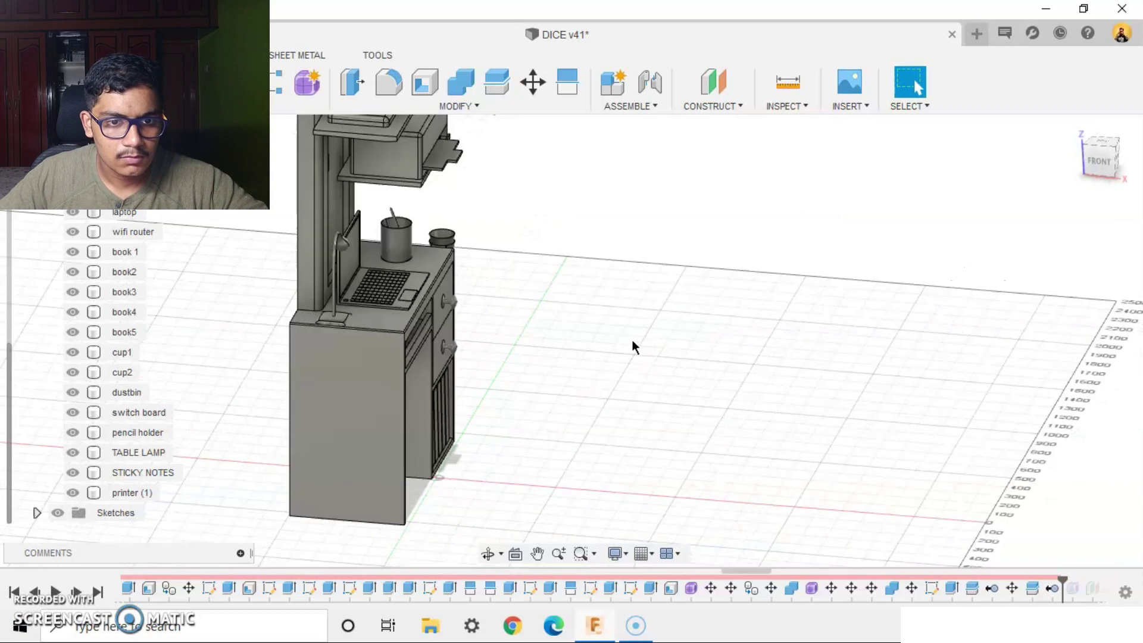
{"action": "middle_click_drag", "start_coordinate": [632, 341], "coordinate": [561, 334], "text": "shift"}
{"action": "scroll", "coordinate": [633, 304], "scroll_direction": "up", "scroll_amount": 2}
{"action": "scroll", "coordinate": [914, 383], "scroll_direction": "down", "scroll_amount": 3}
{"action": "middle_click_drag", "start_coordinate": [916, 366], "coordinate": [926, 321], "text": "shift"}
{"action": "scroll", "coordinate": [912, 400], "scroll_direction": "up", "scroll_amount": 3}
{"action": "scroll", "coordinate": [912, 396], "scroll_direction": "down", "scroll_amount": 3}
{"action": "scroll", "coordinate": [661, 332], "scroll_direction": "up", "scroll_amount": 3}
{"action": "middle_click_drag", "start_coordinate": [652, 328], "coordinate": [715, 393], "text": "shift"}
{"action": "scroll", "coordinate": [742, 343], "scroll_direction": "down", "scroll_amount": 4}
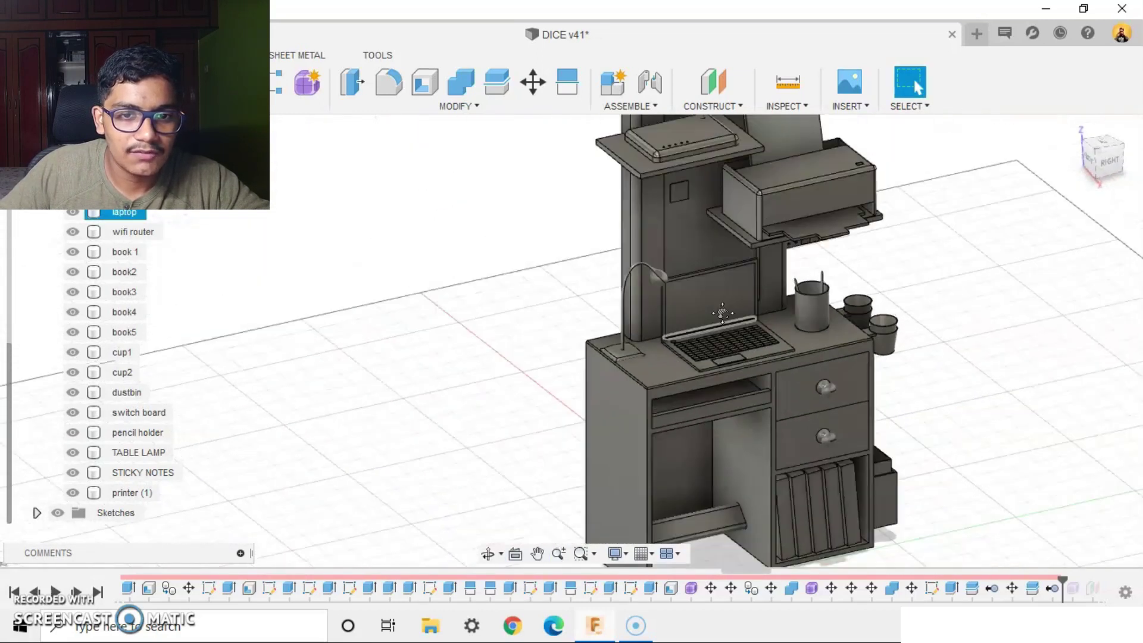
Examine the desk's router and printer shelves, worktop, drawers and book compartment up close and in the home view
{"action": "scroll", "coordinate": [686, 306], "scroll_direction": "up", "scroll_amount": 3}
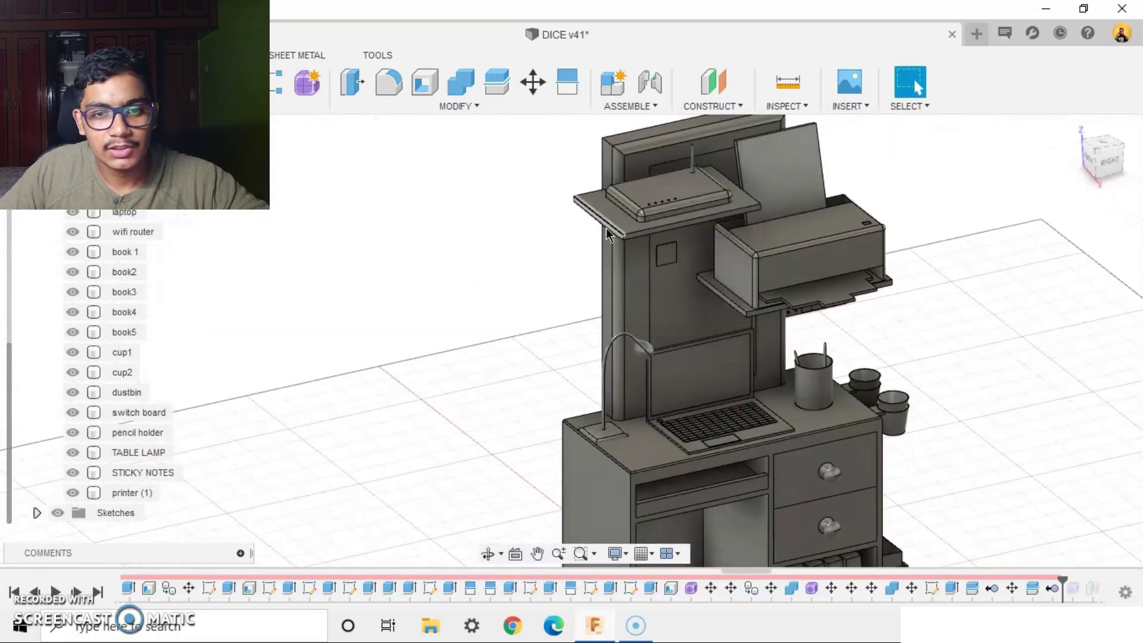
{"action": "scroll", "coordinate": [691, 190], "scroll_direction": "up", "scroll_amount": 3}
{"action": "middle_click_drag", "start_coordinate": [855, 414], "coordinate": [785, 328]}
{"action": "middle_click_drag", "start_coordinate": [635, 406], "coordinate": [516, 298], "text": "shift"}
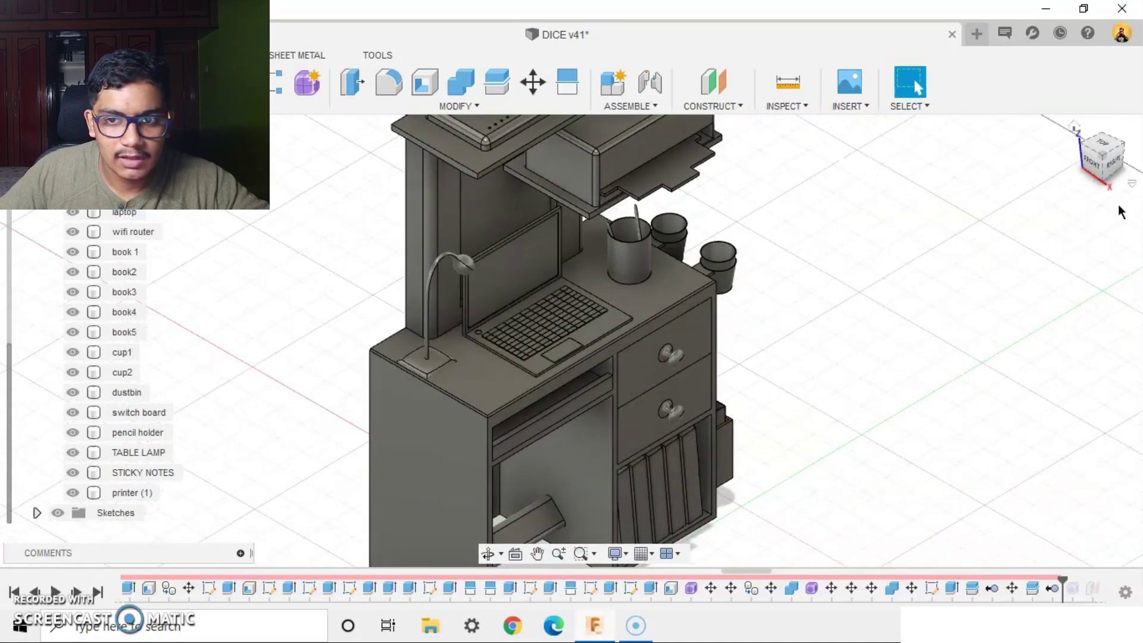
{"action": "left_click", "coordinate": [1070, 127]}
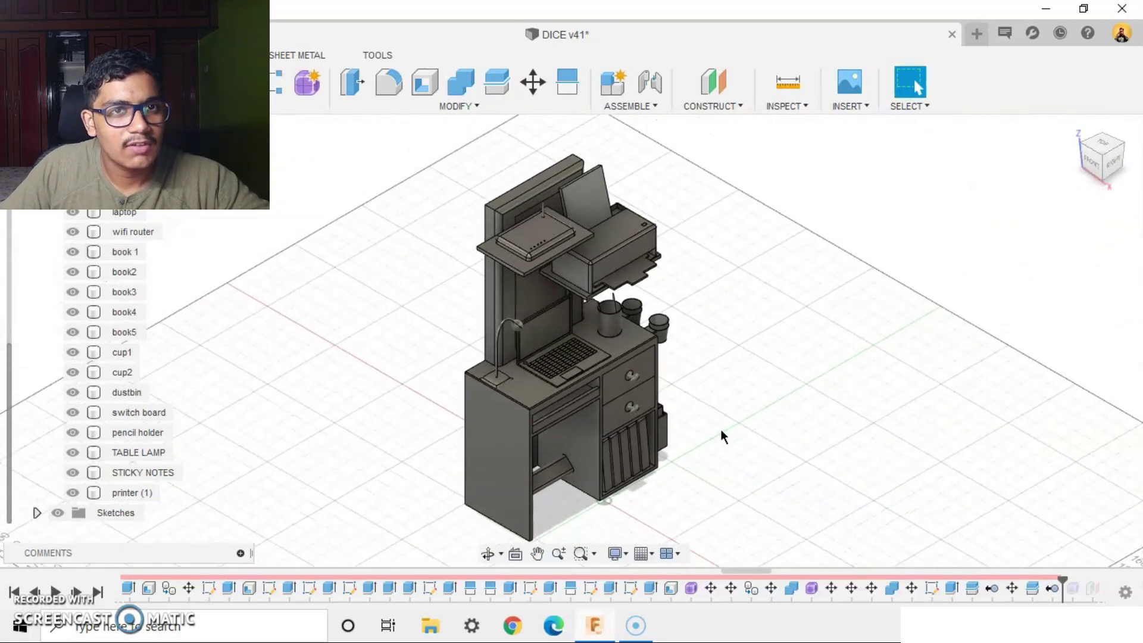
{"action": "scroll", "coordinate": [701, 445], "scroll_direction": "up", "scroll_amount": 3}
{"action": "middle_click_drag", "start_coordinate": [679, 448], "coordinate": [685, 409], "text": "shift"}
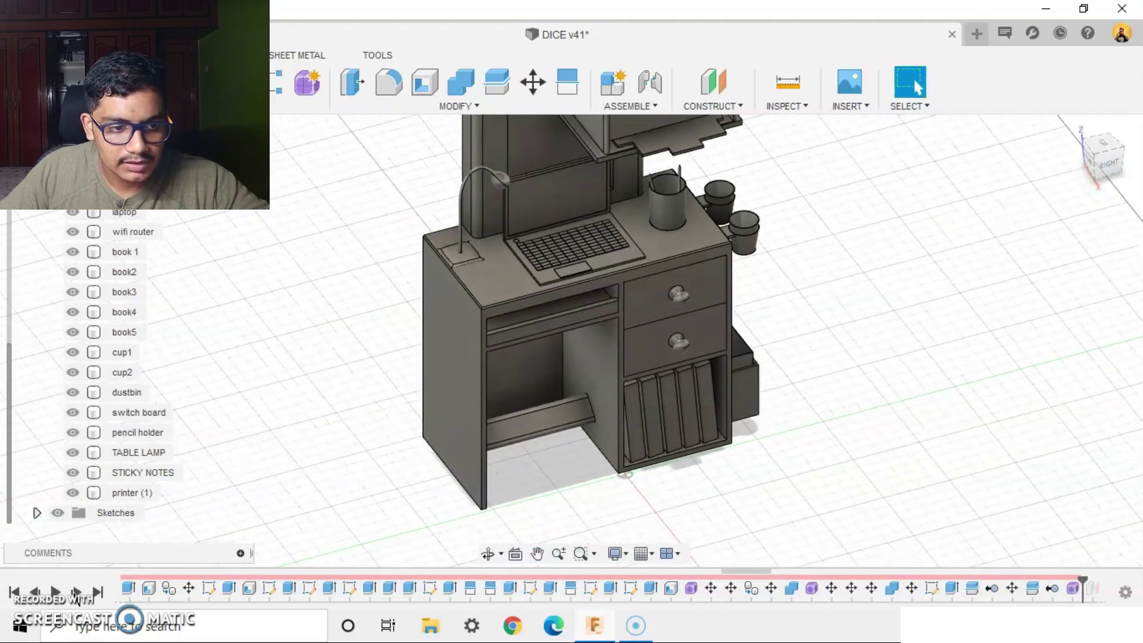
Advance the design history to the chair, and inspect its seat, central column and legs
{"action": "left_click", "coordinate": [77, 594]}
{"action": "scroll", "coordinate": [691, 467], "scroll_direction": "up", "scroll_amount": 2}
{"action": "middle_click_drag", "start_coordinate": [691, 467], "coordinate": [905, 438], "text": "shift"}
{"action": "middle_click_drag", "start_coordinate": [865, 488], "coordinate": [768, 286]}
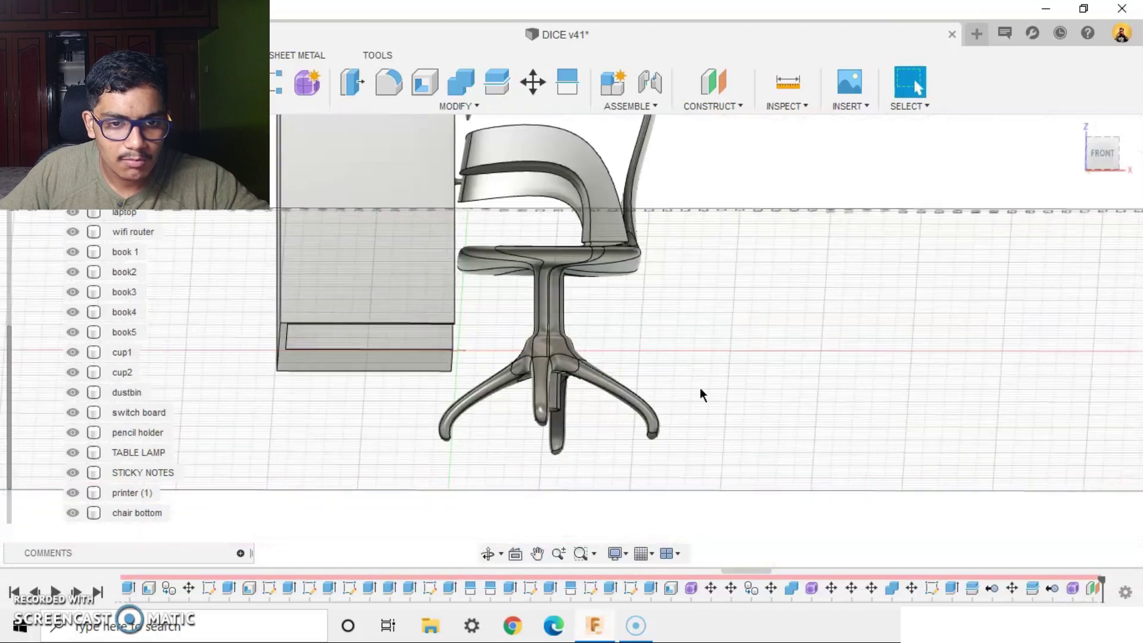
{"action": "scroll", "coordinate": [700, 389], "scroll_direction": "down", "scroll_amount": 2}
{"action": "middle_click_drag", "start_coordinate": [701, 389], "coordinate": [686, 431], "text": "shift"}
{"action": "scroll", "coordinate": [684, 375], "scroll_direction": "up", "scroll_amount": 5}
{"action": "middle_click_drag", "start_coordinate": [595, 331], "coordinate": [709, 405]}
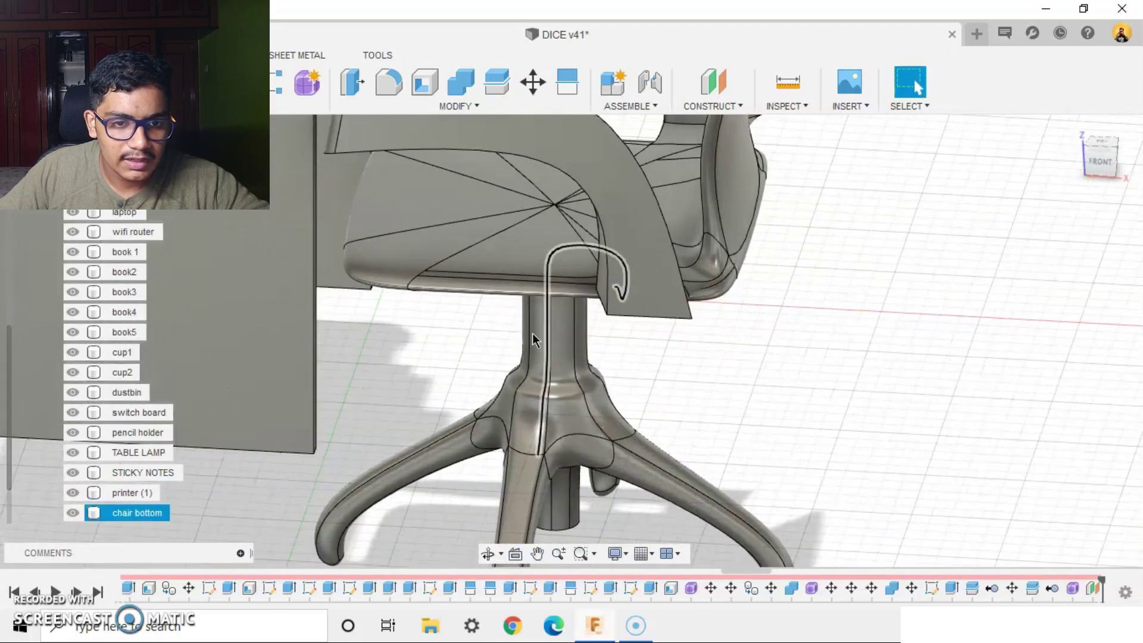
Examine the chair's central column and four curved legs from the side and from below
{"action": "middle_click_drag", "start_coordinate": [765, 446], "coordinate": [698, 424], "text": "shift"}
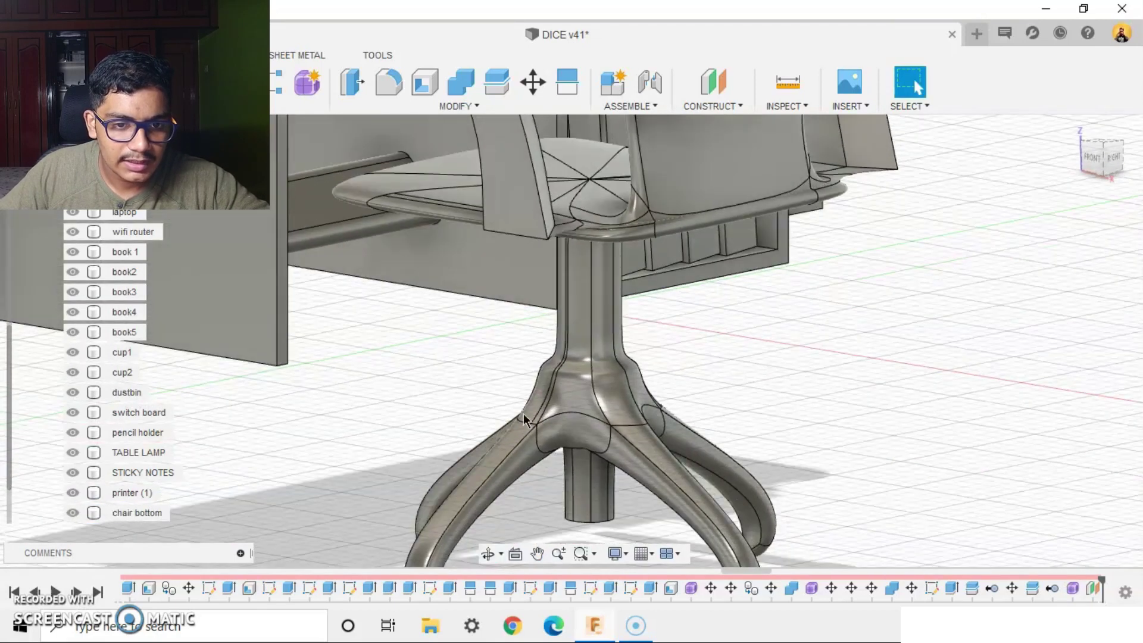
{"action": "middle_click_drag", "start_coordinate": [622, 417], "coordinate": [566, 302]}
{"action": "scroll", "coordinate": [566, 301], "scroll_direction": "down", "scroll_amount": 3}
{"action": "middle_click_drag", "start_coordinate": [760, 411], "coordinate": [703, 411], "text": "shift"}
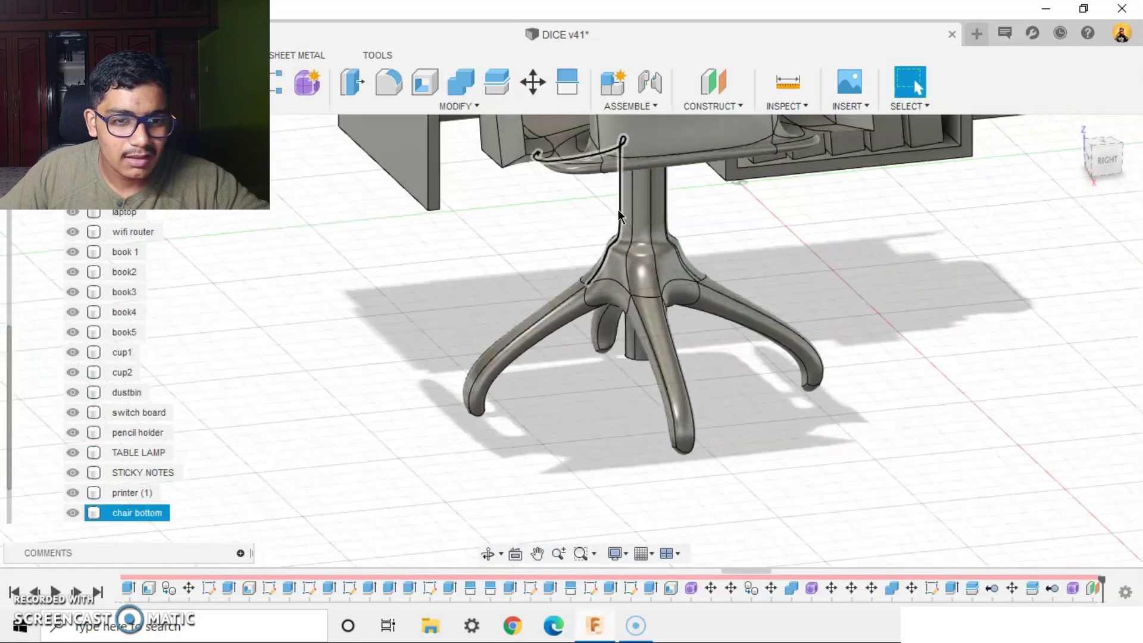
{"action": "middle_click_drag", "start_coordinate": [827, 441], "coordinate": [860, 370], "text": "shift"}
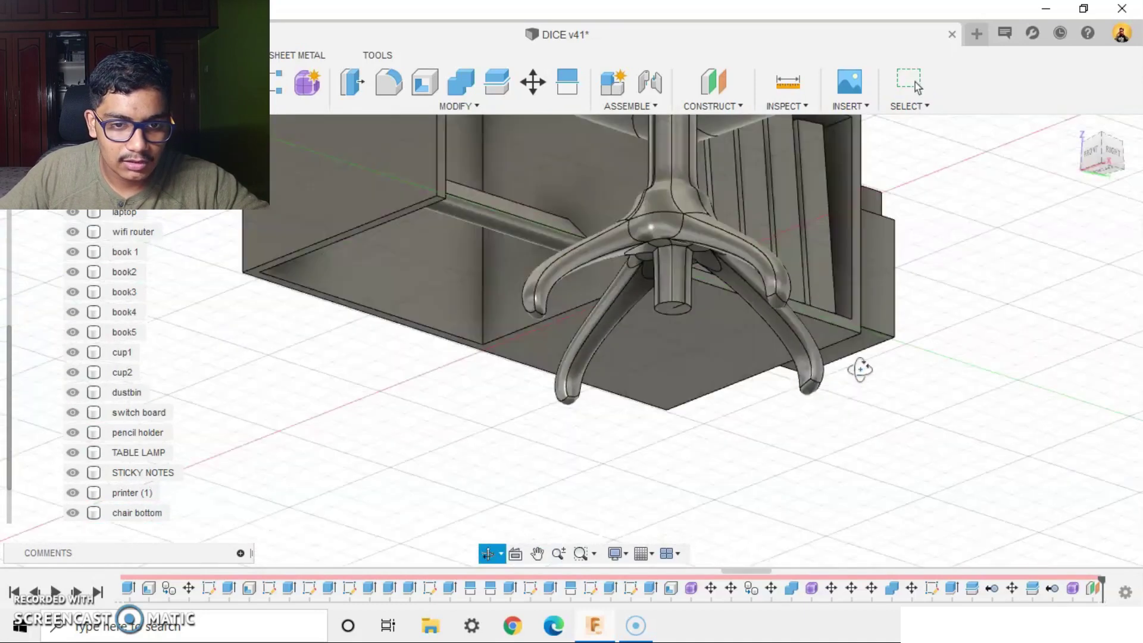
{"action": "scroll", "coordinate": [691, 259], "scroll_direction": "up", "scroll_amount": 2}
{"action": "scroll", "coordinate": [670, 258], "scroll_direction": "up", "scroll_amount": 3}
{"action": "middle_click_drag", "start_coordinate": [691, 275], "coordinate": [668, 318], "text": "shift"}
Examine the chair's armrests, seat and backrest beside the desk
{"action": "scroll", "coordinate": [755, 253], "scroll_direction": "down", "scroll_amount": 3}
{"action": "middle_click_drag", "start_coordinate": [755, 253], "coordinate": [780, 470]}
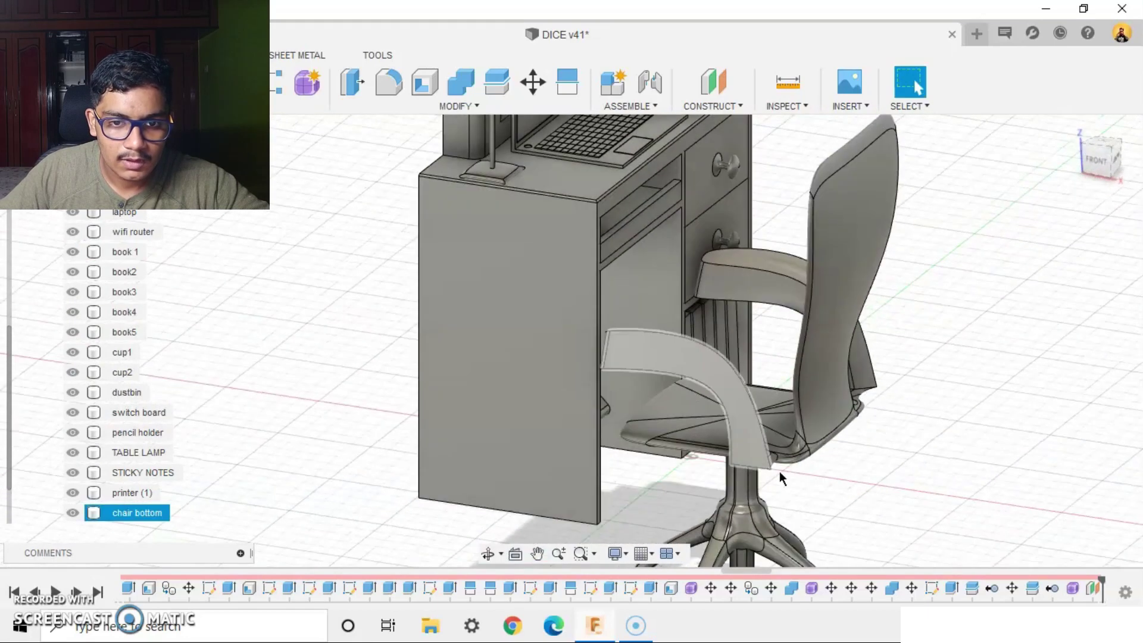
{"action": "scroll", "coordinate": [905, 431], "scroll_direction": "up", "scroll_amount": 2}
{"action": "mouse_move", "coordinate": [906, 431]}
{"action": "middle_mouse_down", "text": "shift"}
{"action": "mouse_move", "coordinate": [971, 402]}
{"action": "mouse_move", "coordinate": [981, 312]}
{"action": "mouse_move", "coordinate": [901, 447]}
{"action": "middle_mouse_up", "text": "shift"}
{"action": "middle_click_drag", "start_coordinate": [800, 270], "coordinate": [648, 287], "text": "shift"}
{"action": "scroll", "coordinate": [649, 292], "scroll_direction": "down", "scroll_amount": 3}
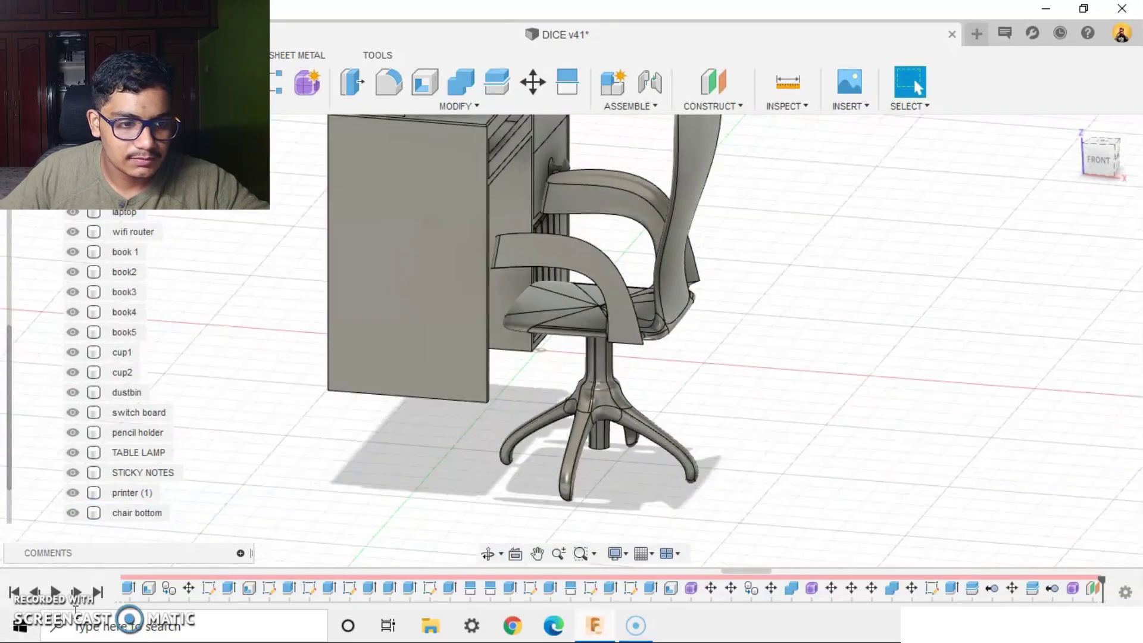
Advance the design history through the separate chair bottom bodies to the first wheel body, and inspect the chair's underside
{"action": "scroll", "coordinate": [91, 418], "scroll_direction": "down", "scroll_amount": 3}
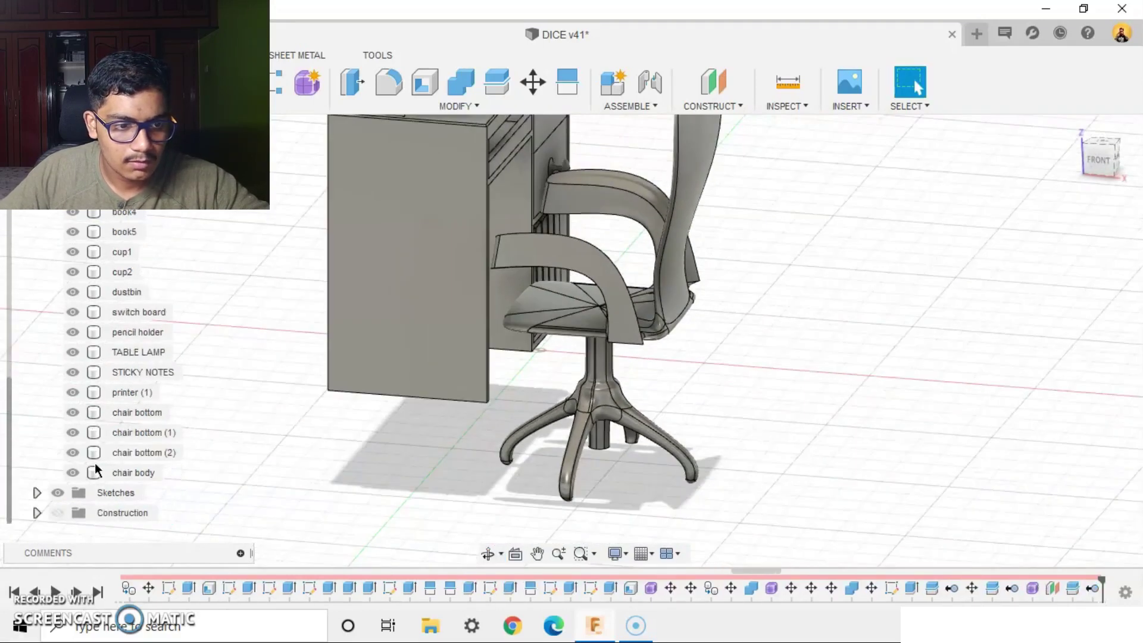
{"action": "scroll", "coordinate": [758, 422], "scroll_direction": "down", "scroll_amount": 2}
{"action": "middle_click_drag", "start_coordinate": [755, 416], "coordinate": [554, 462], "text": "shift"}
{"action": "left_click", "coordinate": [76, 591]}
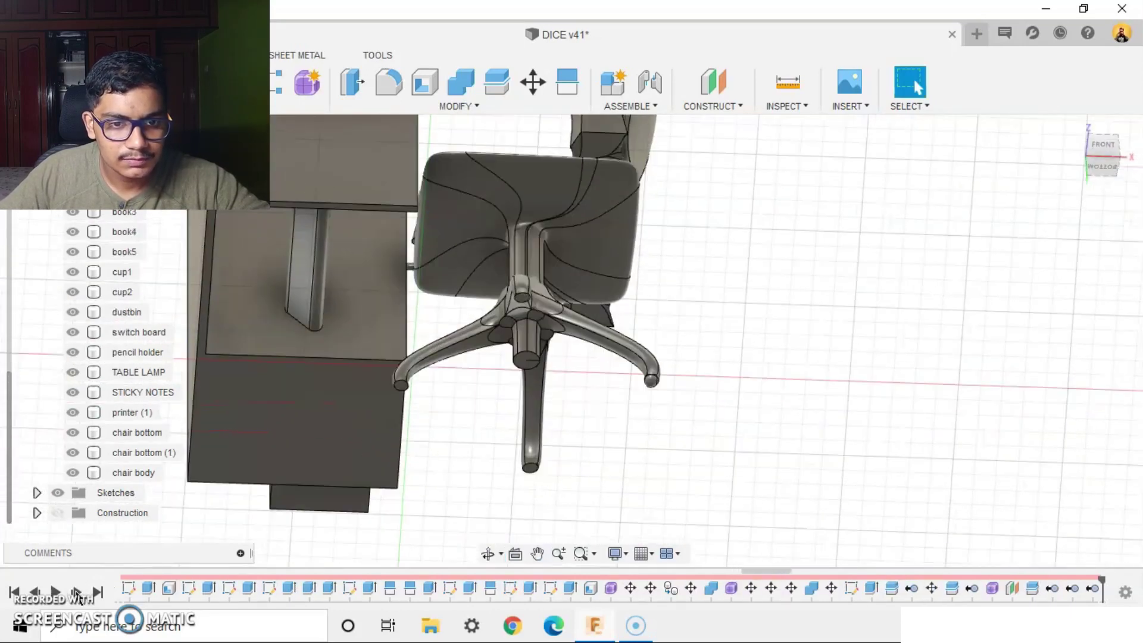
{"action": "left_click", "coordinate": [76, 592]}
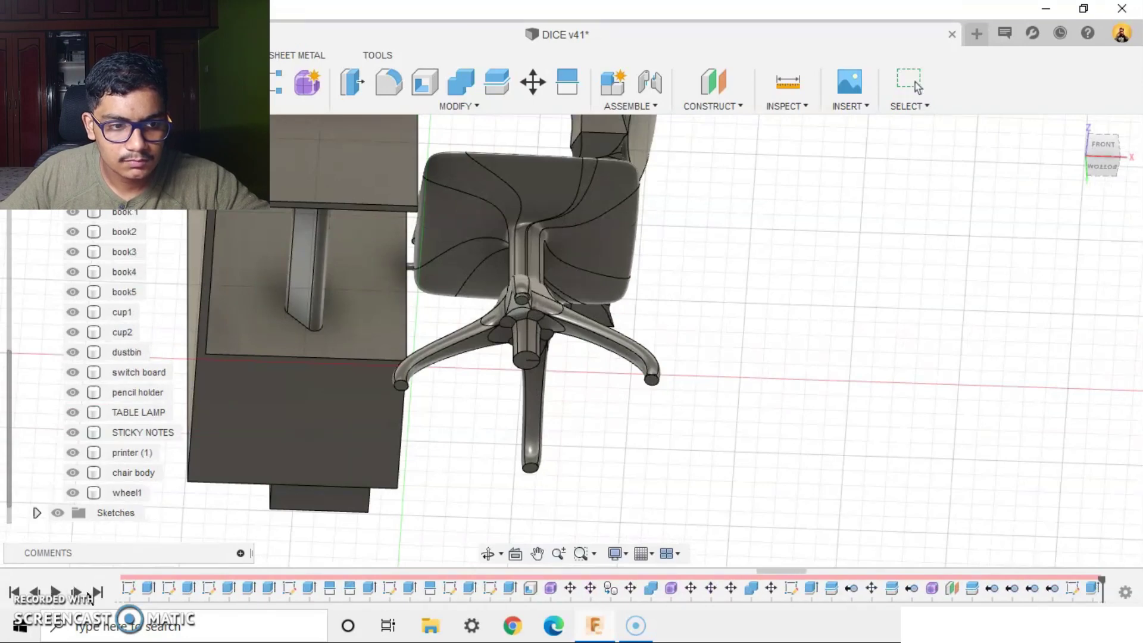
Advance the design history through the first caster's mount, rounded wheel and mirrored second half, and inspect it under the chair leg
{"action": "middle_click_drag", "start_coordinate": [278, 438], "coordinate": [384, 484], "text": "shift"}
{"action": "left_click", "coordinate": [76, 591]}
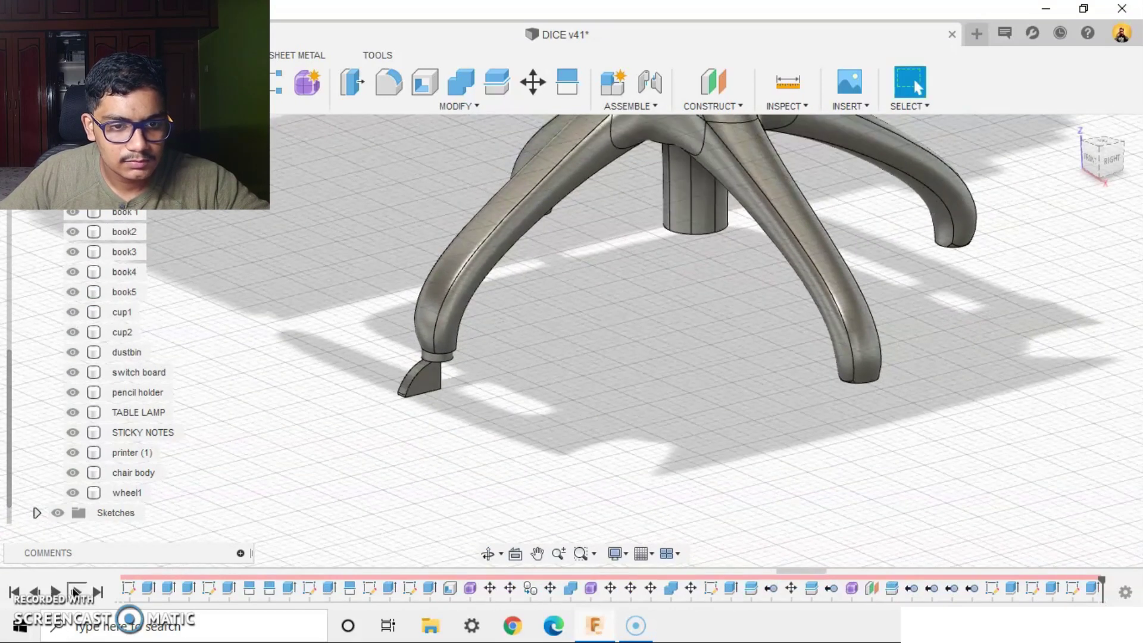
{"action": "left_click", "coordinate": [76, 592]}
{"action": "scroll", "coordinate": [341, 430], "scroll_direction": "up", "scroll_amount": 3}
{"action": "middle_click_drag", "start_coordinate": [391, 380], "coordinate": [525, 428], "text": "shift"}
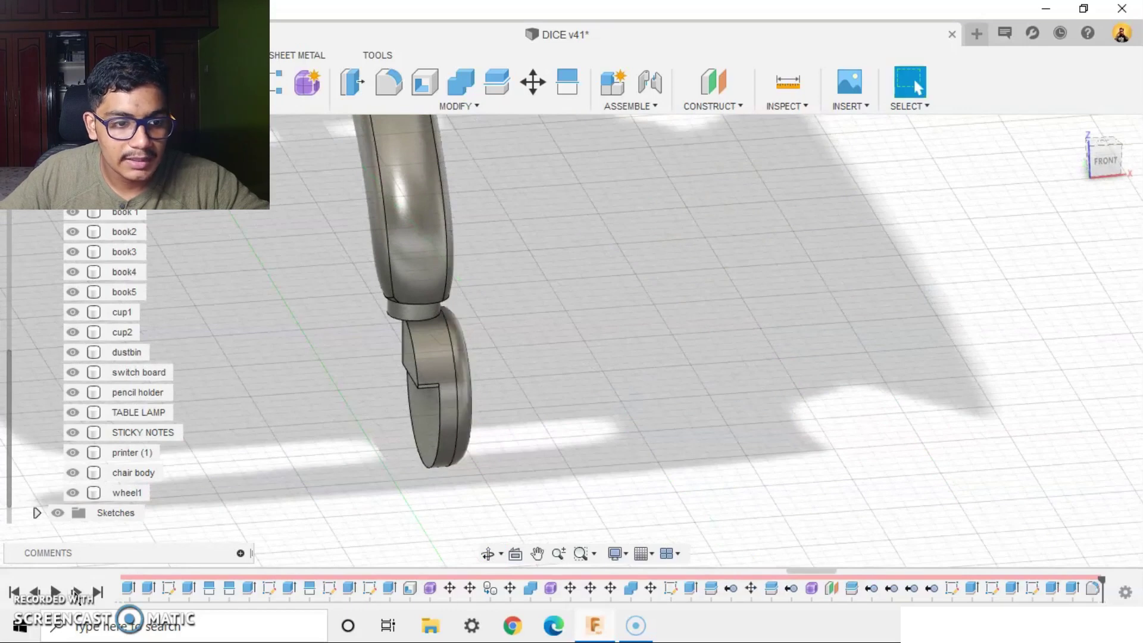
{"action": "left_click", "coordinate": [77, 592]}
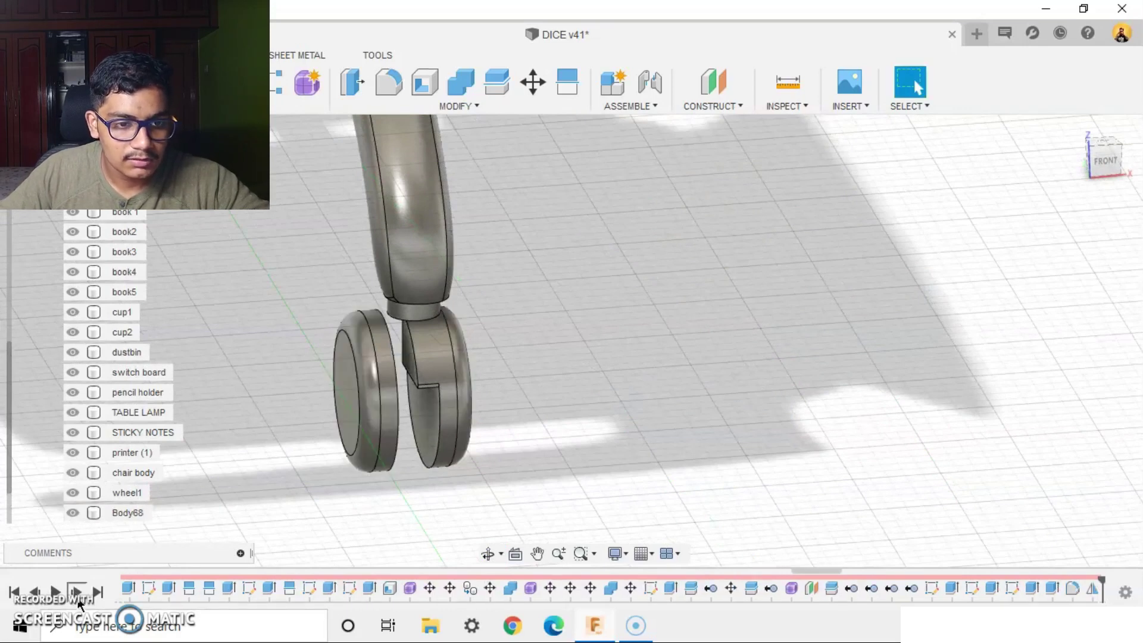
{"action": "left_click", "coordinate": [76, 592]}
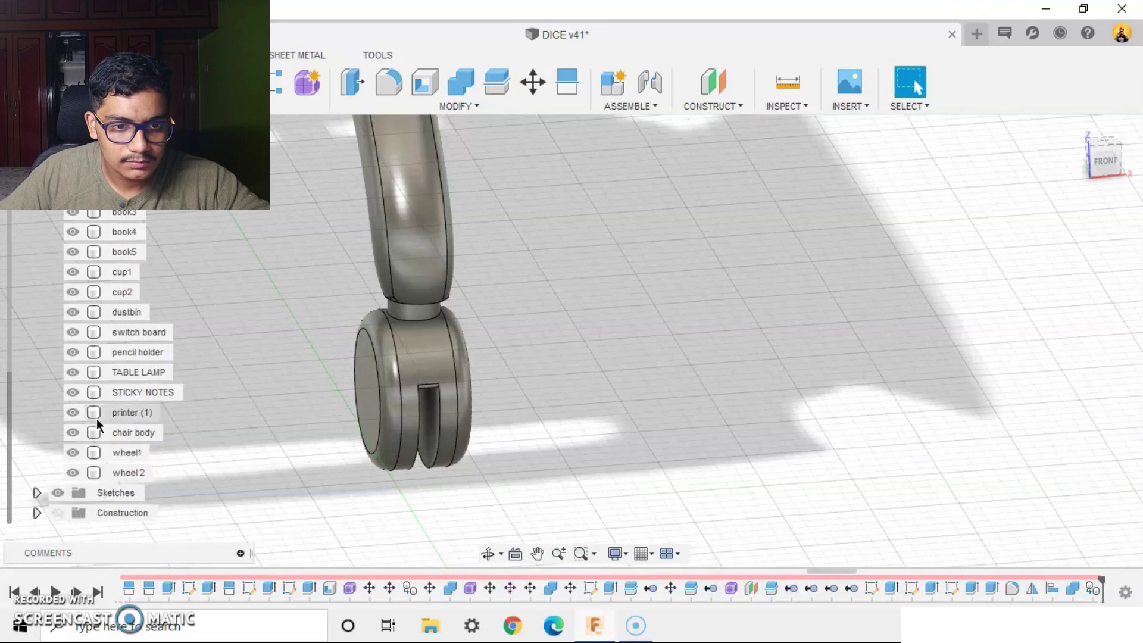
Advance the design history through the copied casters on the other chair legs, and inspect the wheeled base
{"action": "left_click", "coordinate": [76, 592]}
{"action": "scroll", "coordinate": [592, 424], "scroll_direction": "down", "scroll_amount": 4}
{"action": "middle_click_drag", "start_coordinate": [587, 421], "coordinate": [532, 420], "text": "shift"}
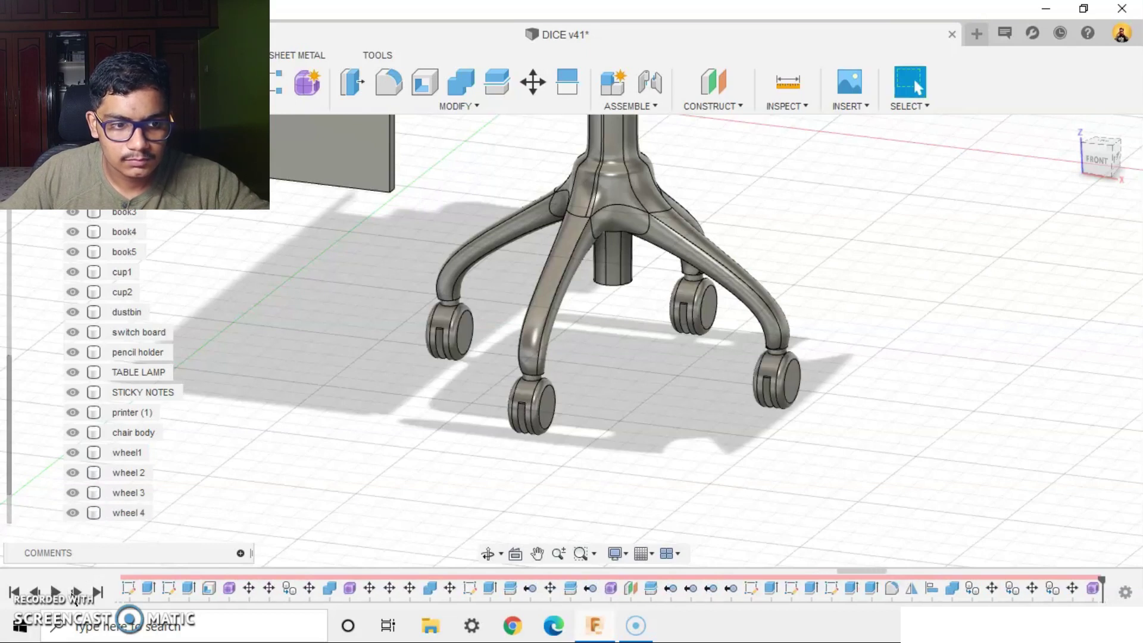
Advance the design history through the chair cushion to the end of its features, and inspect the chair at the desk
{"action": "scroll", "coordinate": [94, 442], "scroll_direction": "down", "scroll_amount": 2}
{"action": "left_click", "coordinate": [76, 591]}
{"action": "left_click", "coordinate": [76, 591]}
{"action": "left_click", "coordinate": [76, 592]}
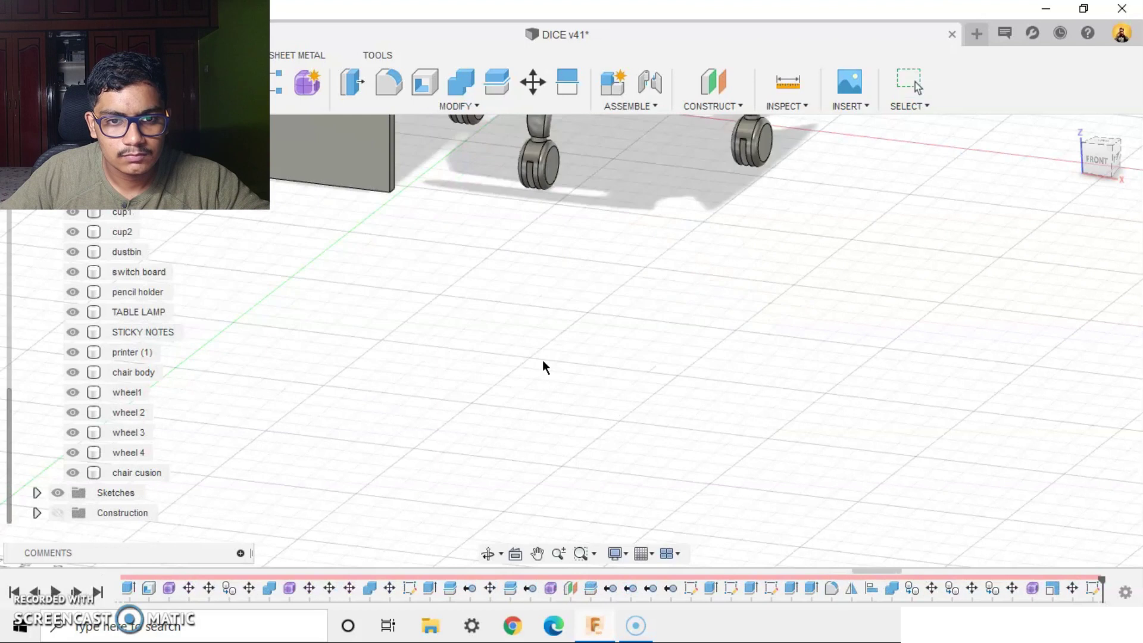
{"action": "scroll", "coordinate": [545, 366], "scroll_direction": "down", "scroll_amount": 3}
{"action": "middle_click_drag", "start_coordinate": [567, 360], "coordinate": [1062, 249], "text": "shift"}
{"action": "middle_click_drag", "start_coordinate": [854, 309], "coordinate": [792, 411], "text": "shift"}
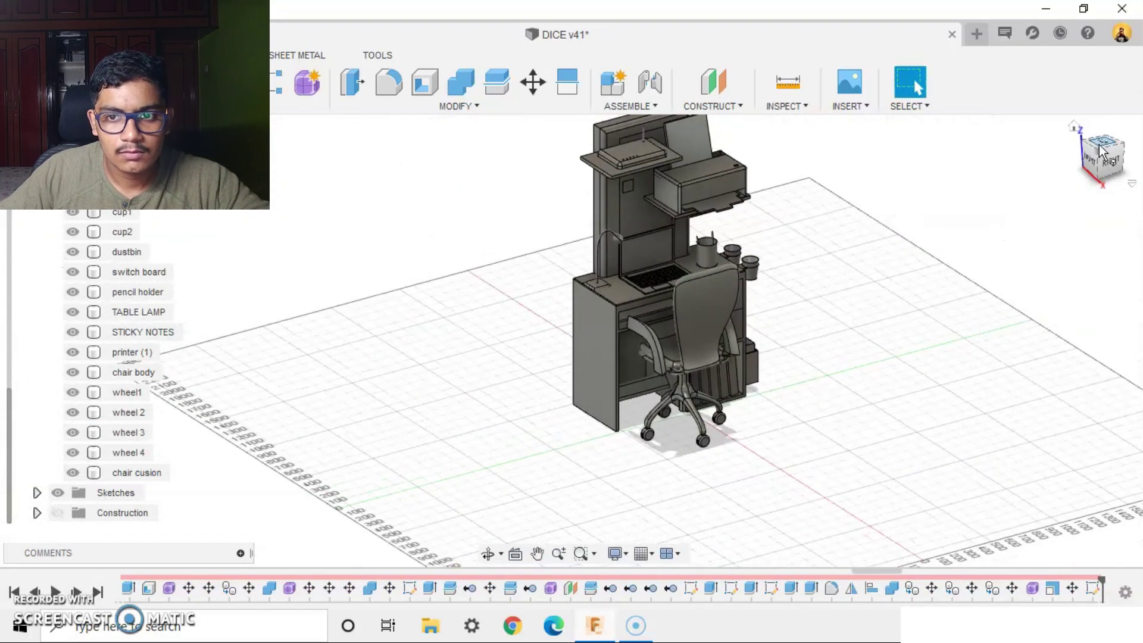
Look at the model from above and make the total space and void space bodies visible
{"action": "left_click", "coordinate": [1100, 151]}
{"action": "scroll", "coordinate": [65, 346], "scroll_direction": "up", "scroll_amount": 5}
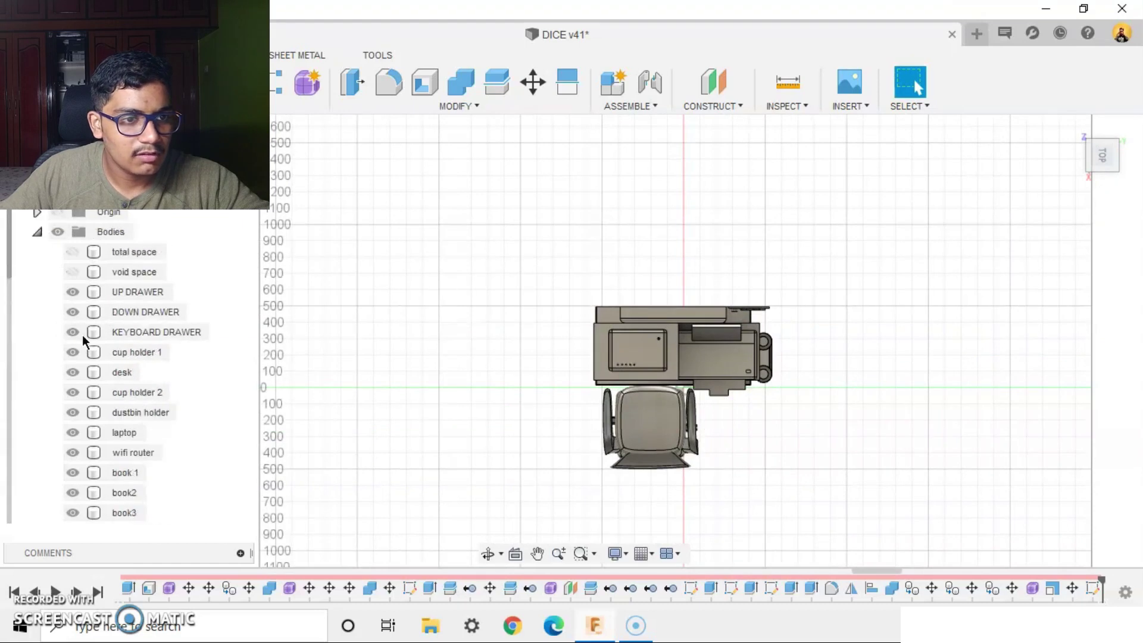
{"action": "left_click", "coordinate": [72, 254]}
{"action": "scroll", "coordinate": [813, 482], "scroll_direction": "up", "scroll_amount": 5}
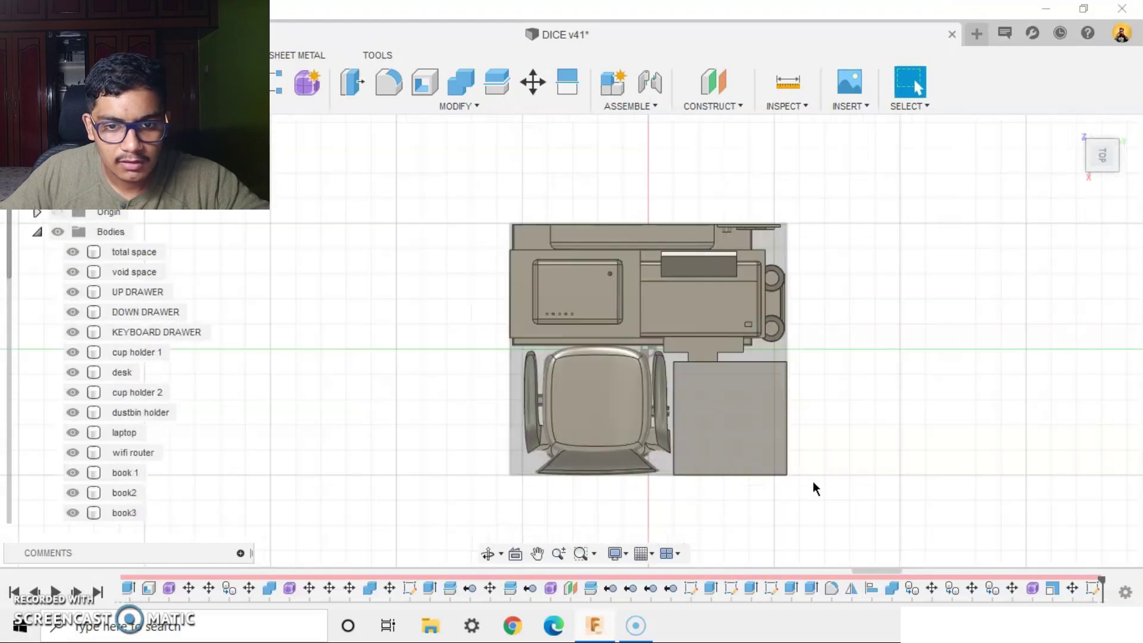
Return the model to the home view and hide the total space body
{"action": "scroll", "coordinate": [440, 485], "scroll_direction": "down", "scroll_amount": 3}
{"action": "middle_click_drag", "start_coordinate": [858, 436], "coordinate": [968, 274], "text": "shift"}
{"action": "left_click", "coordinate": [1075, 127]}
{"action": "left_click", "coordinate": [73, 252]}
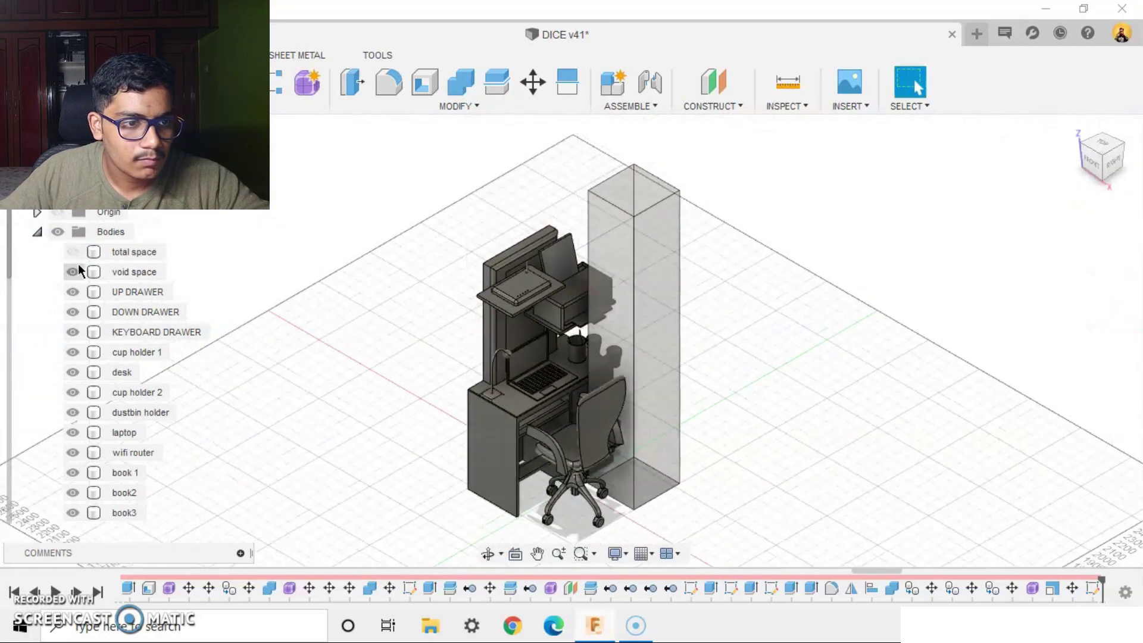
Hide the void space body and advance the design history until the bodies are turned into components with appearances
{"action": "left_click", "coordinate": [72, 272]}
{"action": "scroll", "coordinate": [118, 465], "scroll_direction": "down", "scroll_amount": 6}
{"action": "left_click", "coordinate": [89, 591]}
{"action": "scroll", "coordinate": [749, 435], "scroll_direction": "up", "scroll_amount": 3}
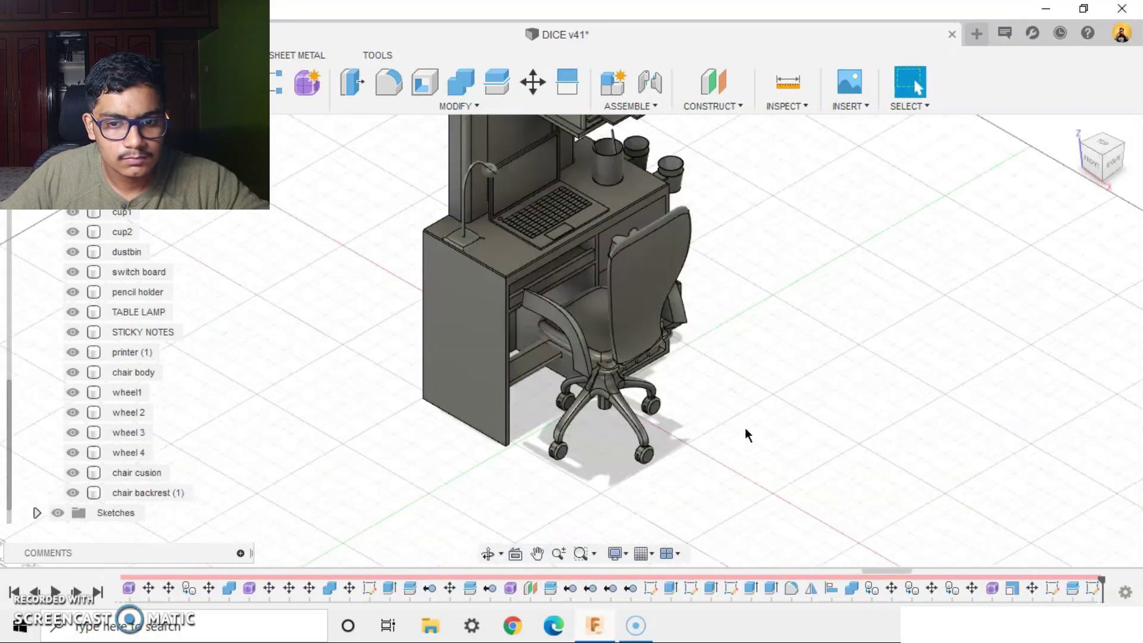
{"action": "left_click", "coordinate": [74, 590]}
{"action": "left_click", "coordinate": [74, 591]}
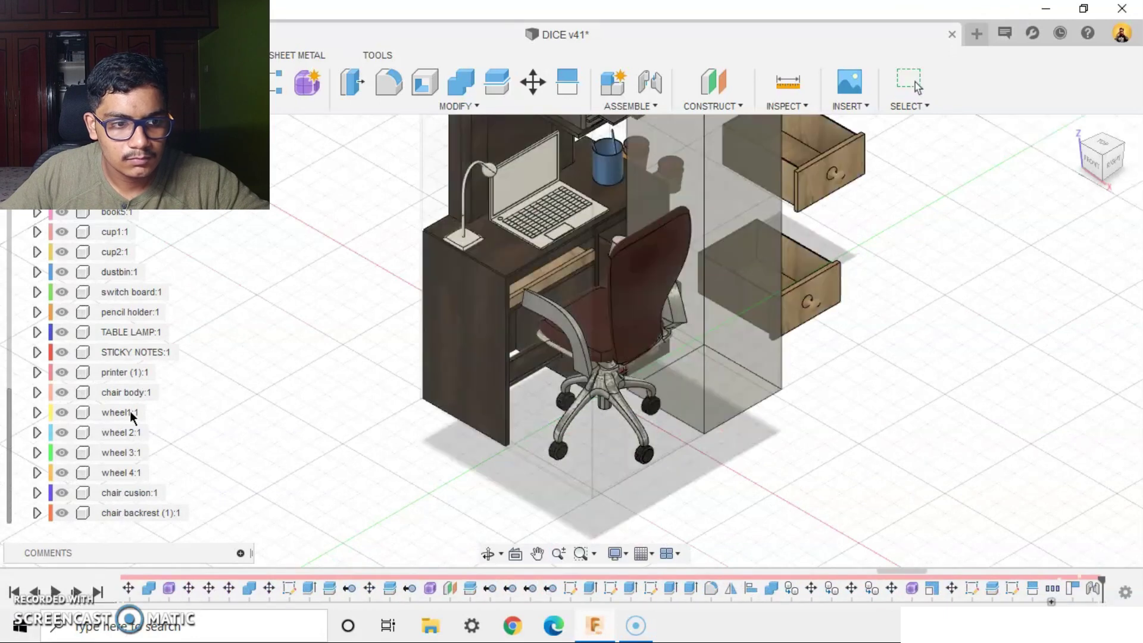
Look over the new components and hide the total space and void space components
{"action": "scroll", "coordinate": [130, 411], "scroll_direction": "up", "scroll_amount": 2}
{"action": "scroll", "coordinate": [912, 318], "scroll_direction": "down", "scroll_amount": 2}
{"action": "middle_click_drag", "start_coordinate": [912, 318], "coordinate": [921, 344], "text": "shift"}
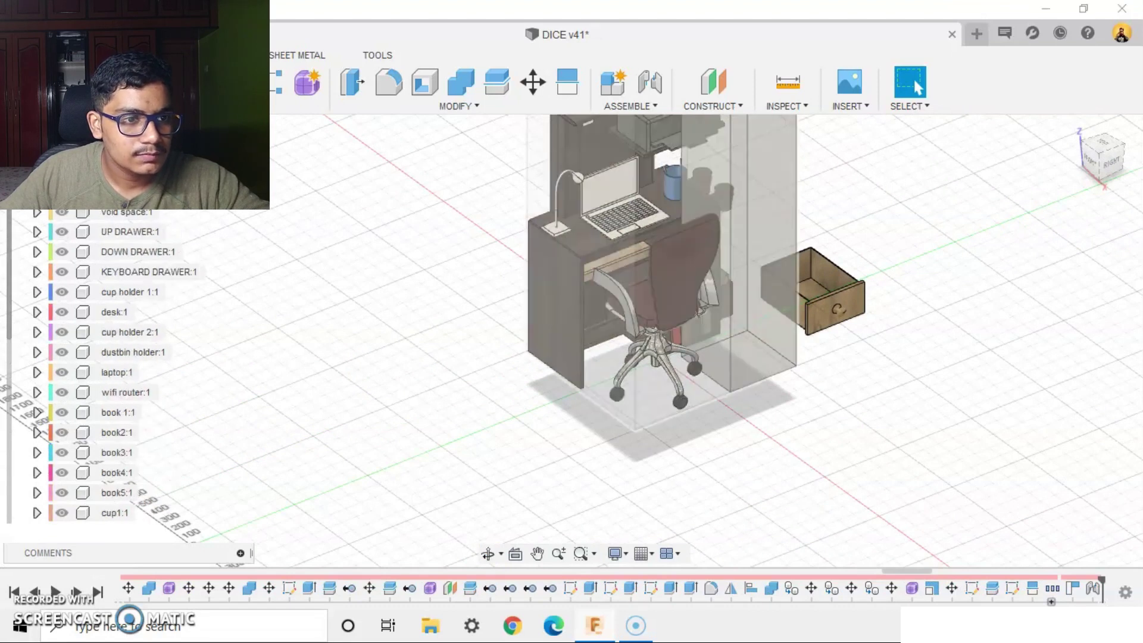
{"action": "left_click", "coordinate": [60, 212]}
Try moving the unjointed desk component away from its accessories, and revert it to its original position
{"action": "scroll", "coordinate": [569, 416], "scroll_direction": "up", "scroll_amount": 3}
{"action": "middle_click_drag", "start_coordinate": [899, 373], "coordinate": [757, 408]}
{"action": "middle_click_drag", "start_coordinate": [827, 399], "coordinate": [766, 362], "text": "shift"}
{"action": "middle_click_drag", "start_coordinate": [720, 286], "coordinate": [729, 550]}
{"action": "left_click_drag", "start_coordinate": [633, 323], "coordinate": [613, 441]}
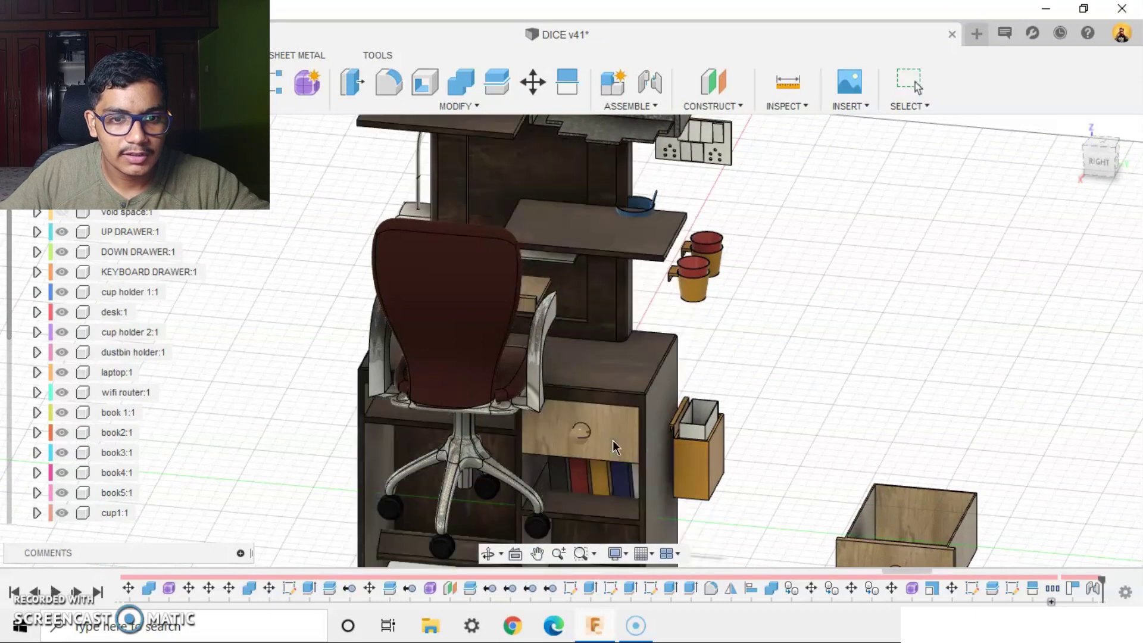
{"action": "middle_click_drag", "start_coordinate": [765, 390], "coordinate": [816, 334]}
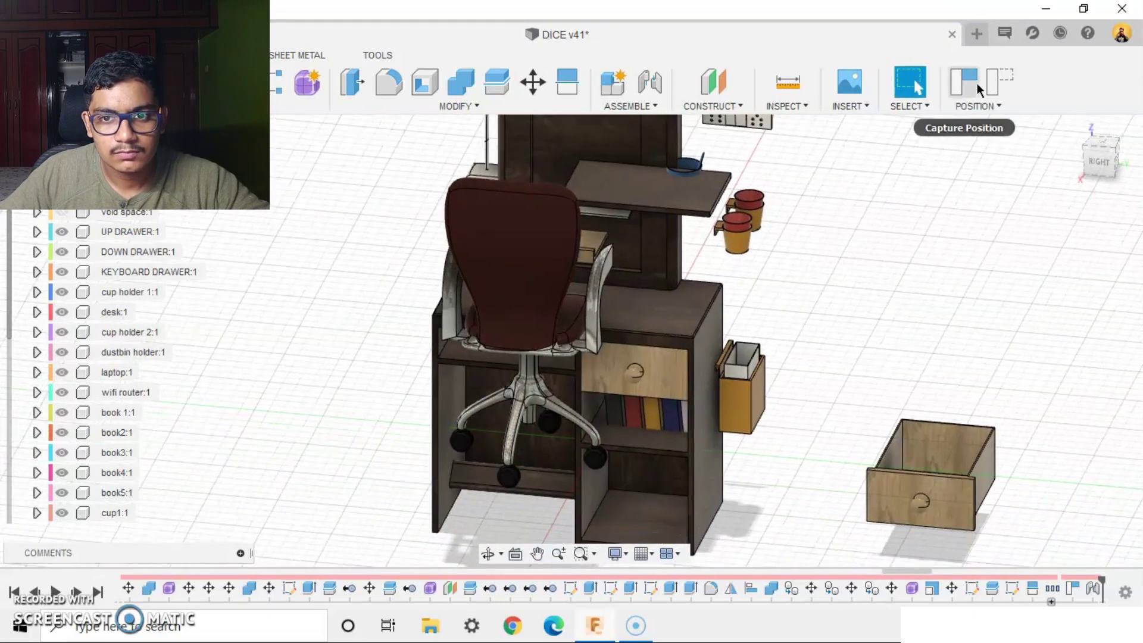
{"action": "left_click", "coordinate": [1005, 82]}
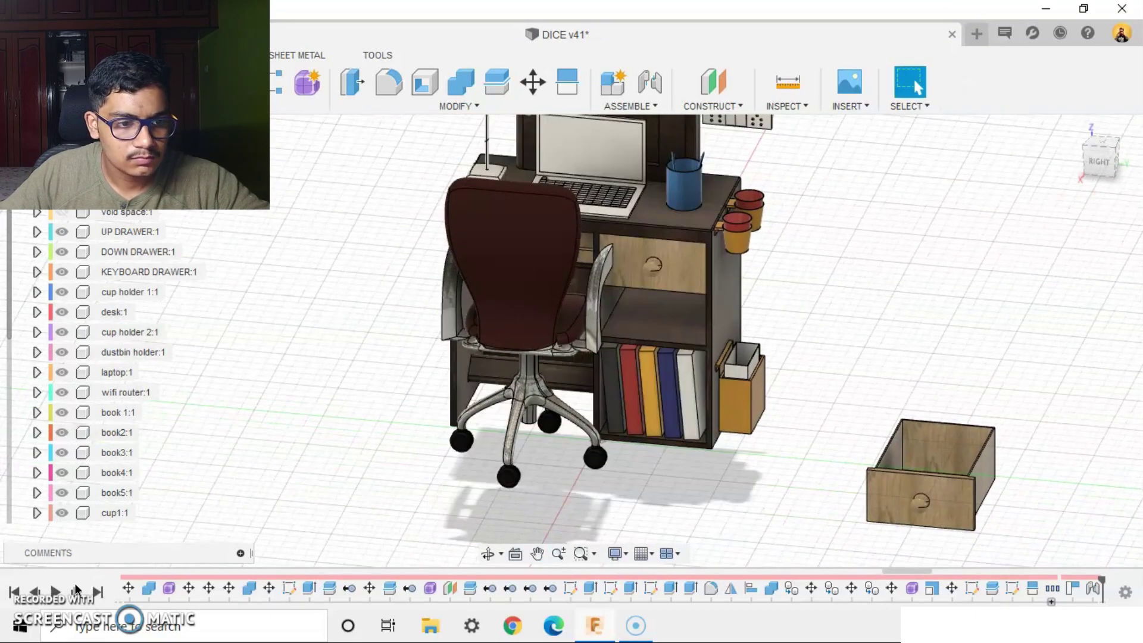
Advance the design history through grounding the desk component, and inspect the accessories on the desk's side
{"action": "left_click", "coordinate": [75, 588]}
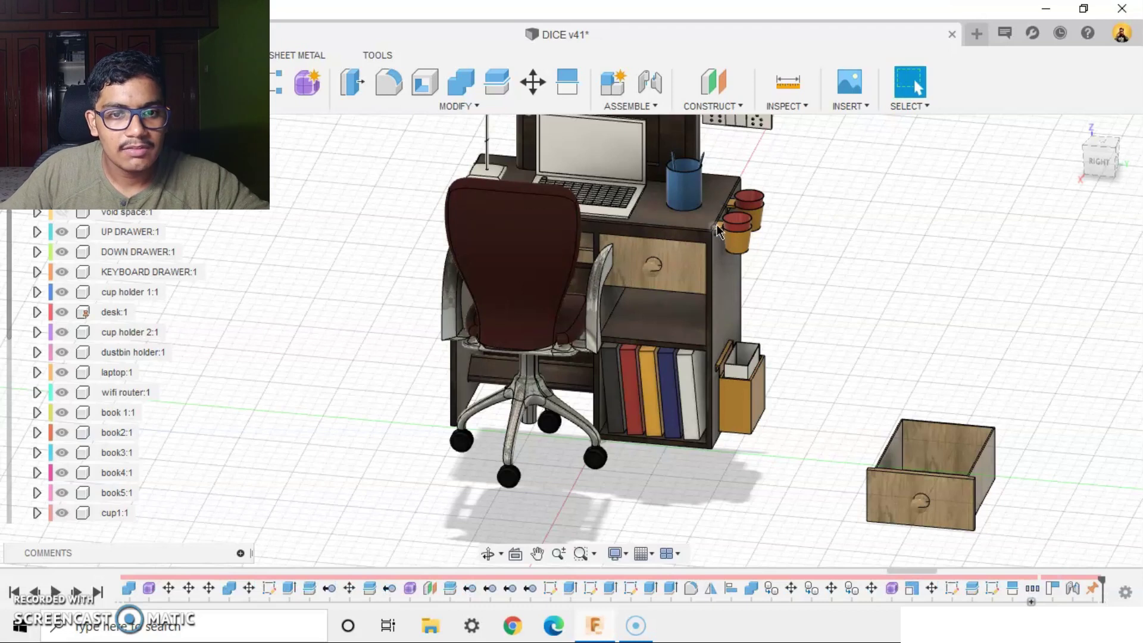
{"action": "middle_click_drag", "start_coordinate": [743, 305], "coordinate": [713, 295], "text": "shift"}
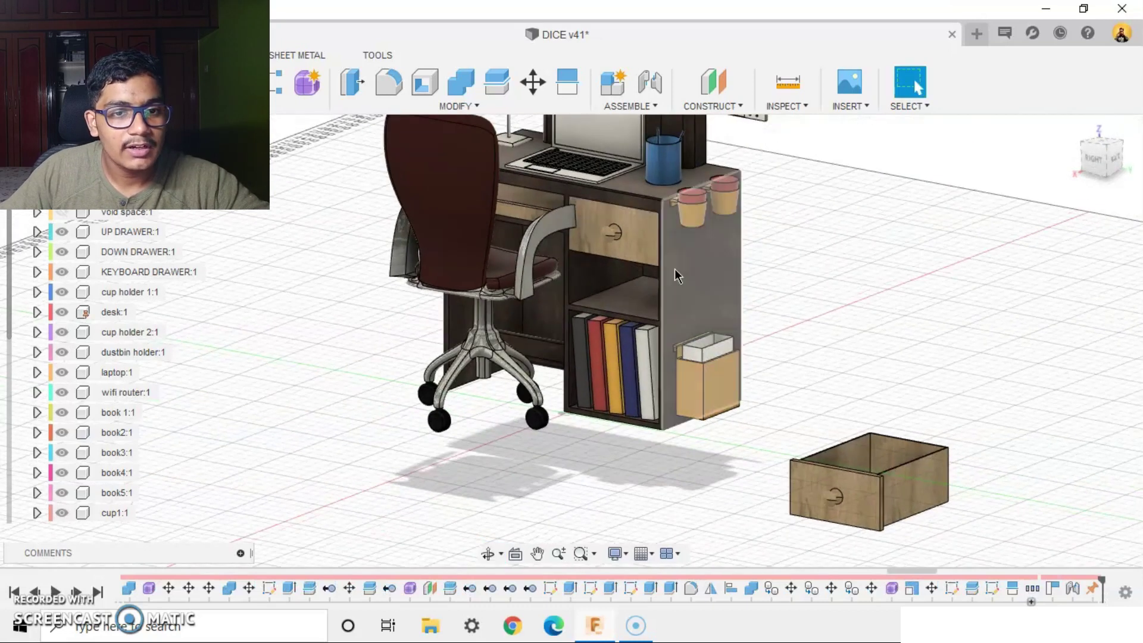
{"action": "scroll", "coordinate": [675, 268], "scroll_direction": "up", "scroll_amount": 5}
{"action": "scroll", "coordinate": [703, 256], "scroll_direction": "down", "scroll_amount": 6}
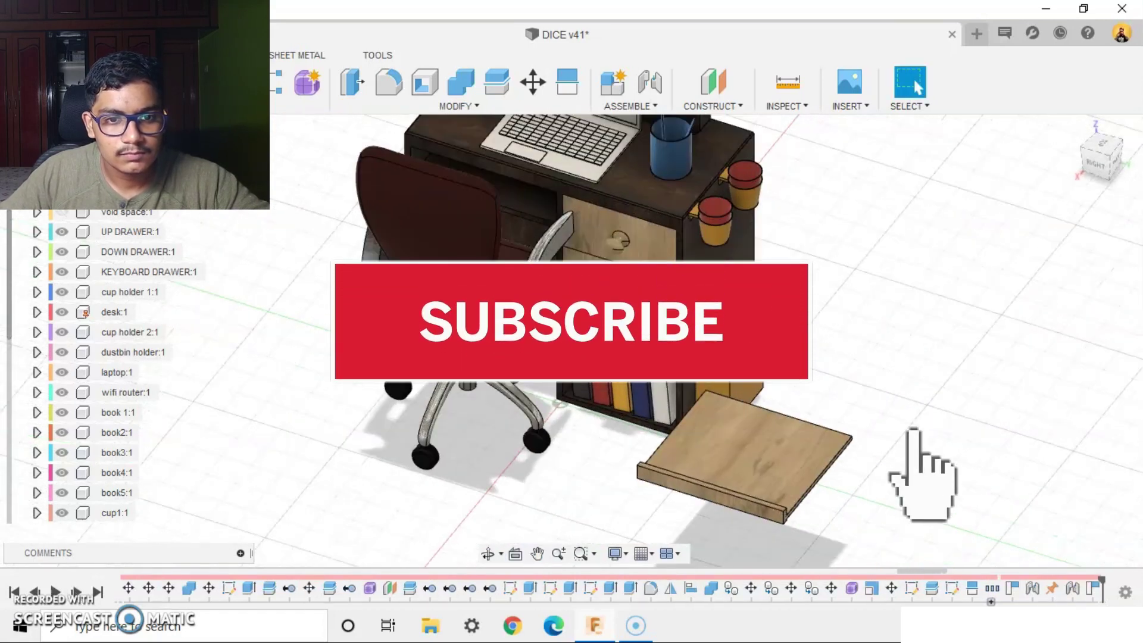
Try sliding the lower drawer in the desk, and advance the design history through the keyboard drawer's joint
{"action": "mouse_move", "coordinate": [649, 332]}
{"action": "left_mouse_down"}
{"action": "mouse_move", "coordinate": [618, 376]}
{"action": "mouse_move", "coordinate": [656, 319]}
{"action": "left_mouse_up"}
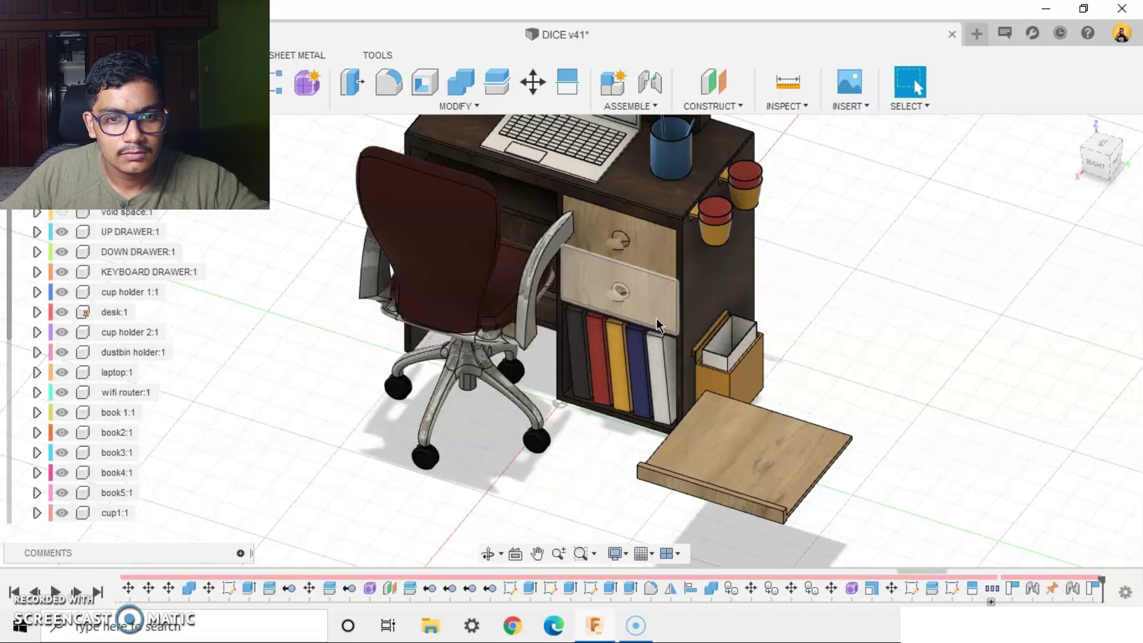
{"action": "key", "text": "ctrl+z"}
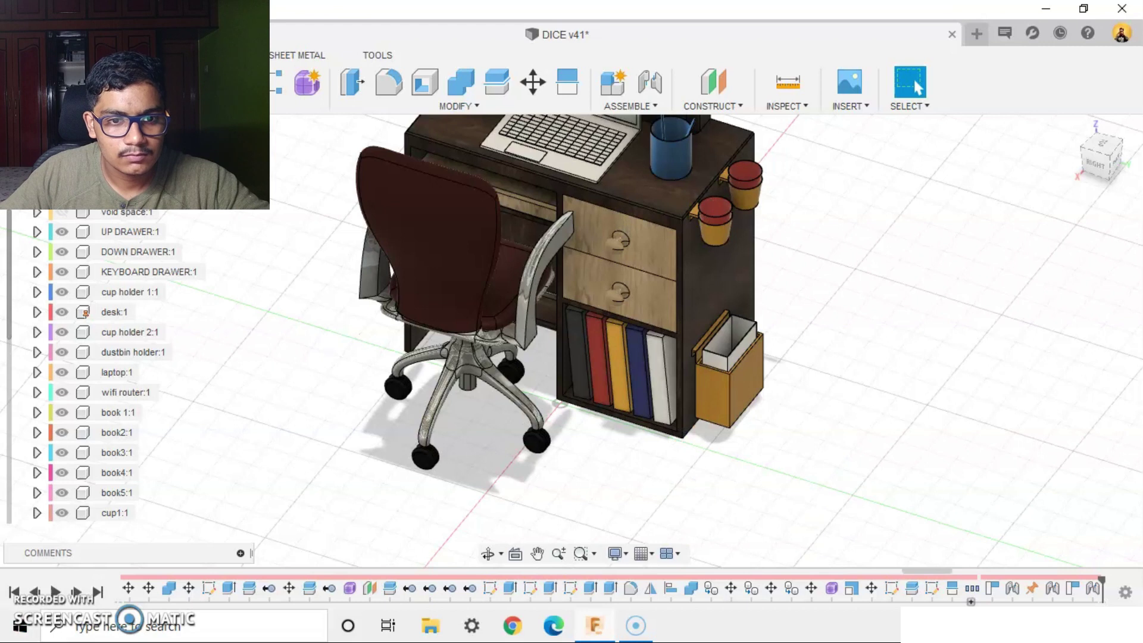
{"action": "left_click", "coordinate": [74, 588]}
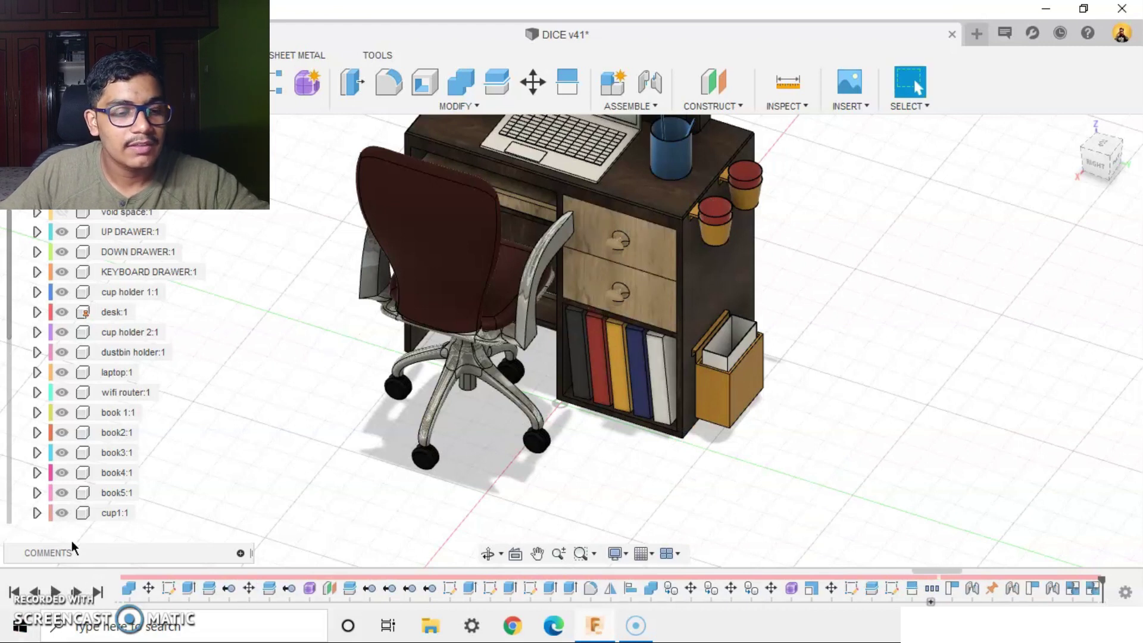
Advance the design history through the accessories' rigid groups and the grounding of the space components, and inspect the chair at the desk
{"action": "left_click", "coordinate": [78, 591]}
{"action": "left_click", "coordinate": [78, 590]}
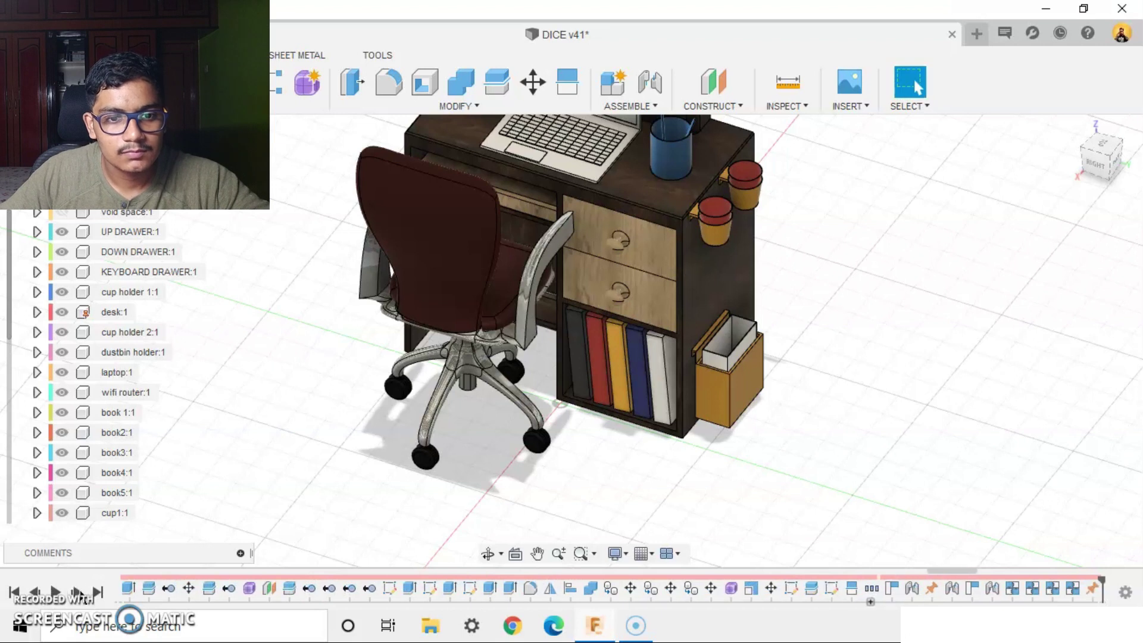
{"action": "left_click", "coordinate": [79, 592]}
{"action": "left_click", "coordinate": [79, 592]}
{"action": "scroll", "coordinate": [694, 462], "scroll_direction": "down", "scroll_amount": 4}
{"action": "middle_click_drag", "start_coordinate": [572, 480], "coordinate": [750, 498], "text": "shift"}
{"action": "scroll", "coordinate": [470, 417], "scroll_direction": "up", "scroll_amount": 3}
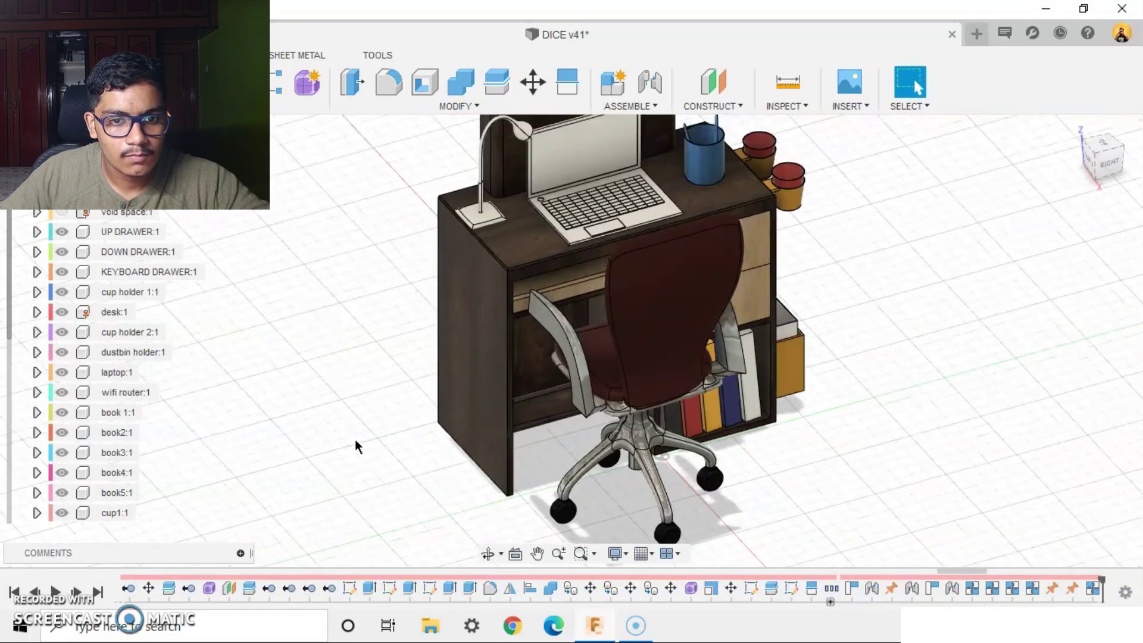
Advance the design history through the joints that attach the wheels to the chair base
{"action": "scroll", "coordinate": [356, 446], "scroll_direction": "down", "scroll_amount": 3}
{"action": "left_click", "coordinate": [80, 593]}
{"action": "left_click", "coordinate": [79, 593]}
{"action": "left_click", "coordinate": [78, 591]}
{"action": "left_click", "coordinate": [78, 592]}
{"action": "left_click", "coordinate": [78, 592]}
{"action": "left_click", "coordinate": [78, 592]}
{"action": "left_click", "coordinate": [78, 592]}
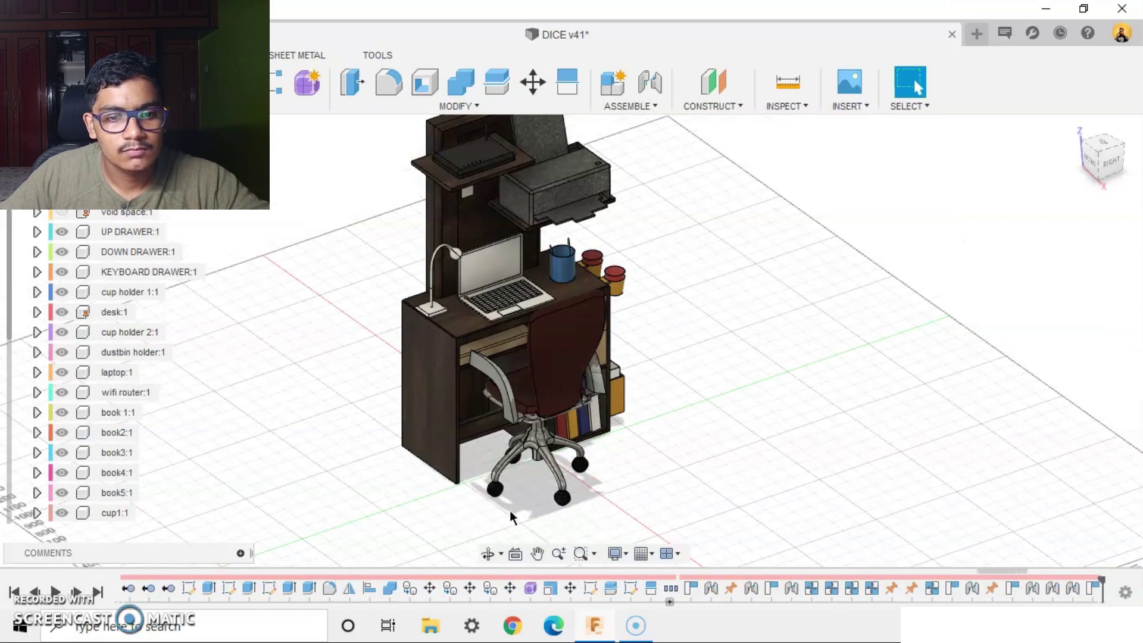
Inspect the chair's wheeled base and test the rotation of the caster nearest the desk's side panel
{"action": "scroll", "coordinate": [596, 441], "scroll_direction": "up", "scroll_amount": 4}
{"action": "scroll", "coordinate": [556, 498], "scroll_direction": "down", "scroll_amount": 2}
{"action": "scroll", "coordinate": [500, 475], "scroll_direction": "up", "scroll_amount": 4}
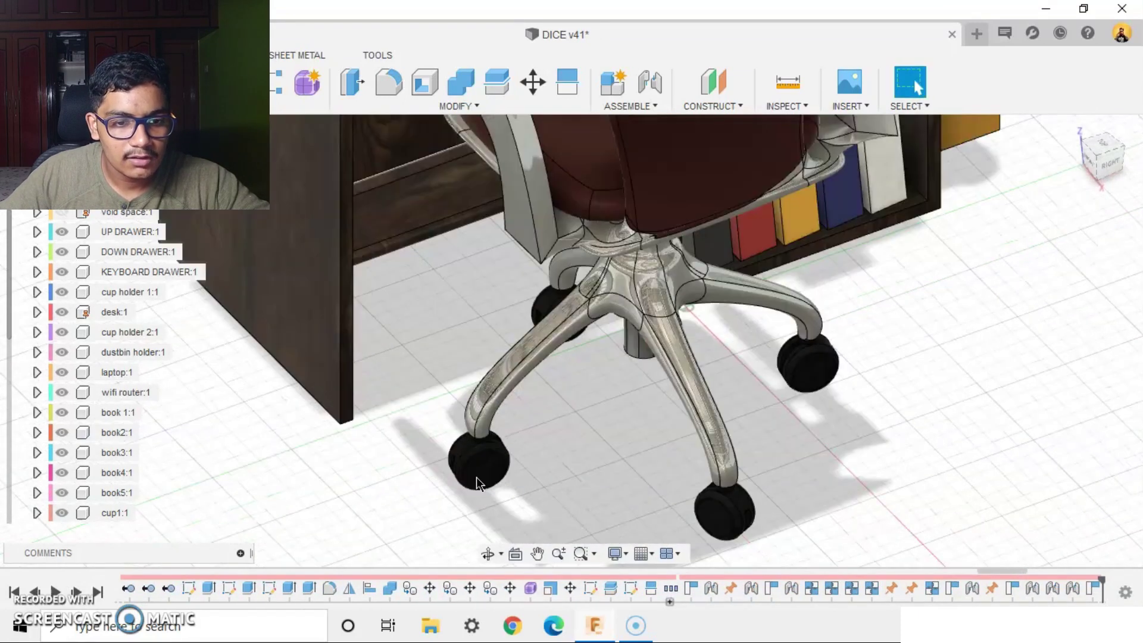
{"action": "left_click_drag", "start_coordinate": [476, 482], "coordinate": [484, 489]}
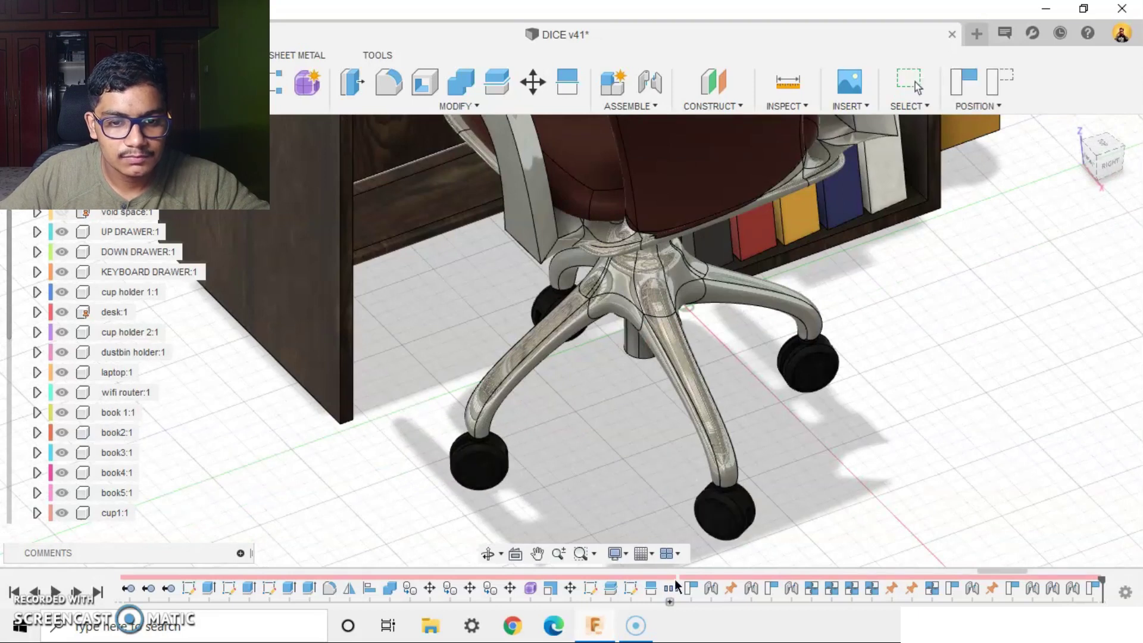
Advance the design history through the chair's rigid groups following the wheel joints
{"action": "left_click", "coordinate": [78, 592]}
{"action": "left_click", "coordinate": [78, 593]}
{"action": "scroll", "coordinate": [290, 434], "scroll_direction": "down", "scroll_amount": 5}
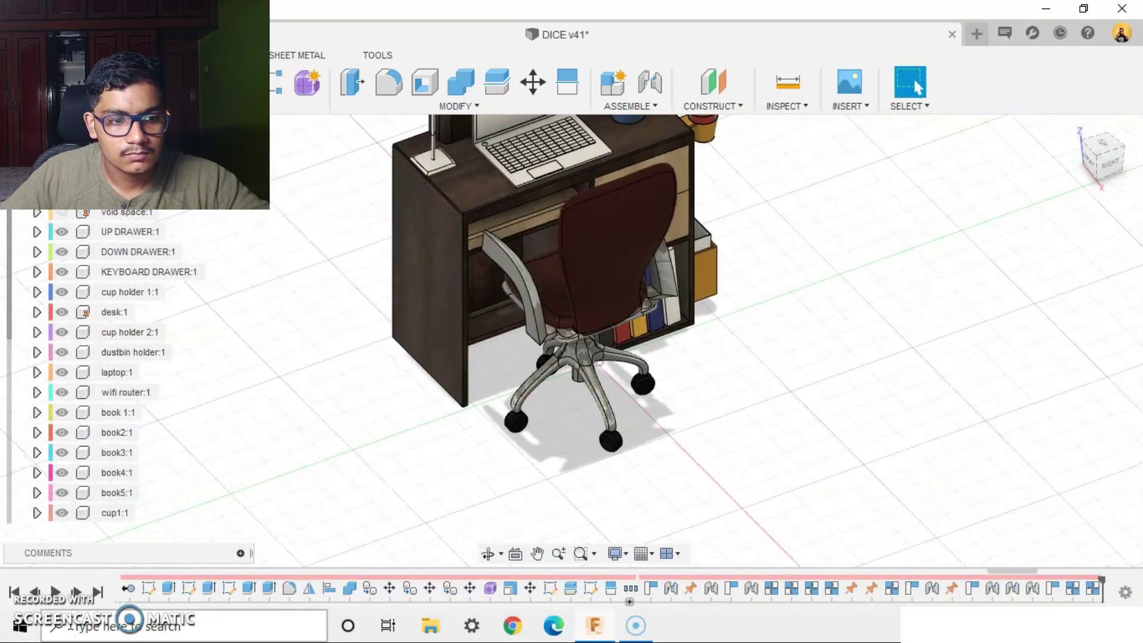
{"action": "left_click", "coordinate": [79, 595]}
Animate the revolute joints of the chair's casters one after another, starting with Rev9
{"action": "scroll", "coordinate": [698, 456], "scroll_direction": "up", "scroll_amount": 5}
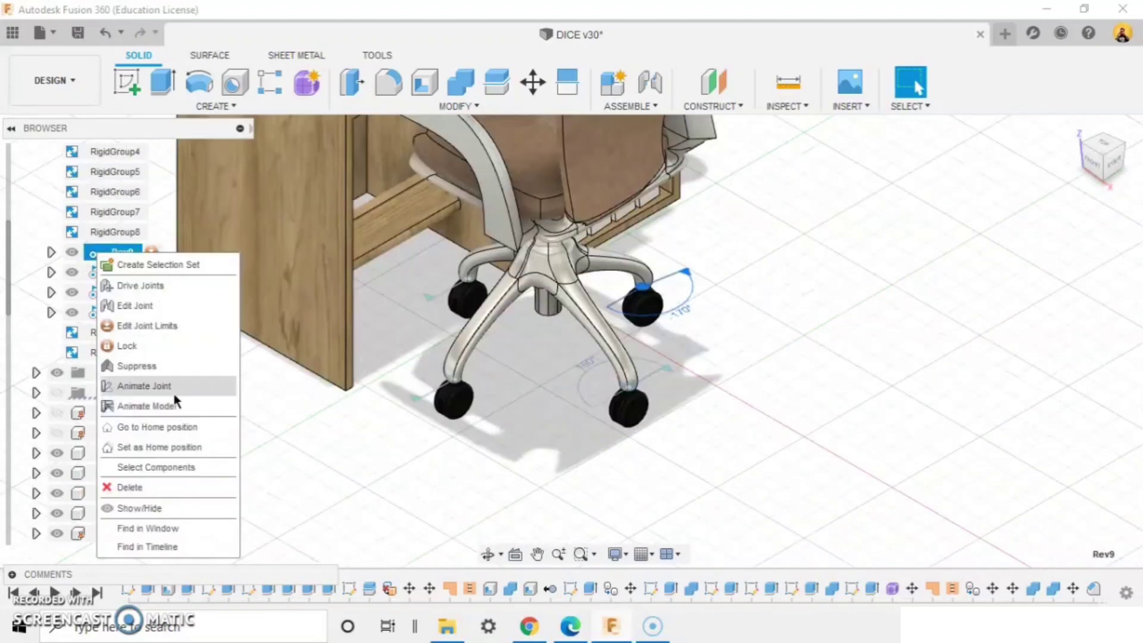
{"action": "left_click", "coordinate": [153, 385]}
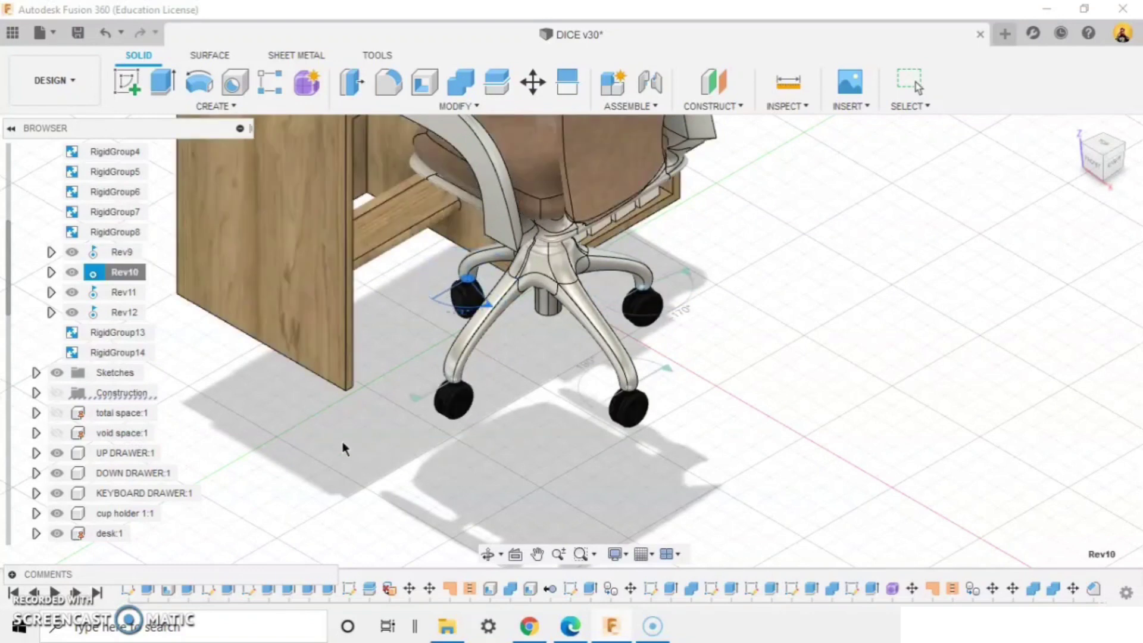
{"action": "left_click", "coordinate": [141, 291]}
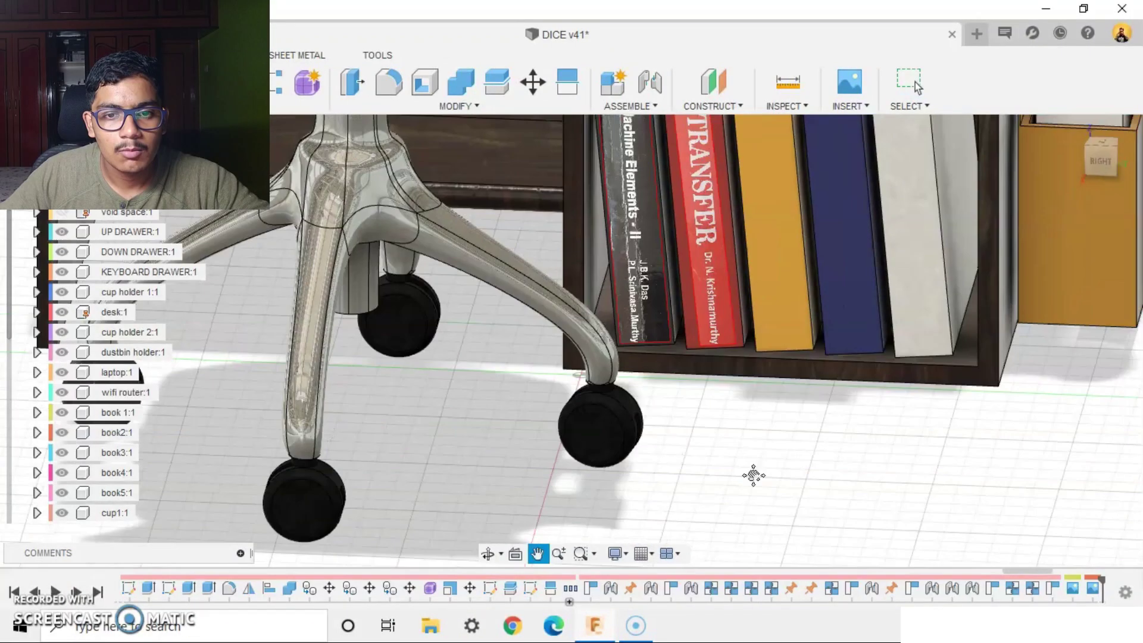
Inspect the title decals on the book spines, and advance the design history to its end from the home view
{"action": "scroll", "coordinate": [744, 506], "scroll_direction": "down", "scroll_amount": 2}
{"action": "middle_click_drag", "start_coordinate": [754, 475], "coordinate": [697, 370]}
{"action": "scroll", "coordinate": [788, 510], "scroll_direction": "down", "scroll_amount": 4}
{"action": "scroll", "coordinate": [772, 415], "scroll_direction": "down", "scroll_amount": 4}
{"action": "left_click", "coordinate": [1074, 127]}
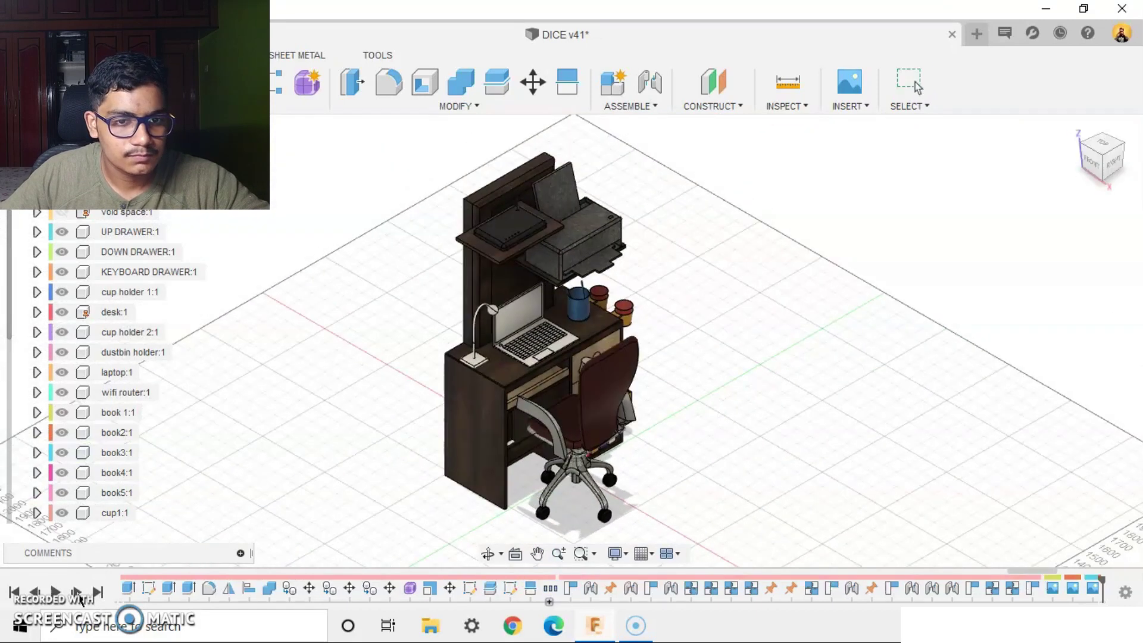
{"action": "left_click", "coordinate": [911, 85]}
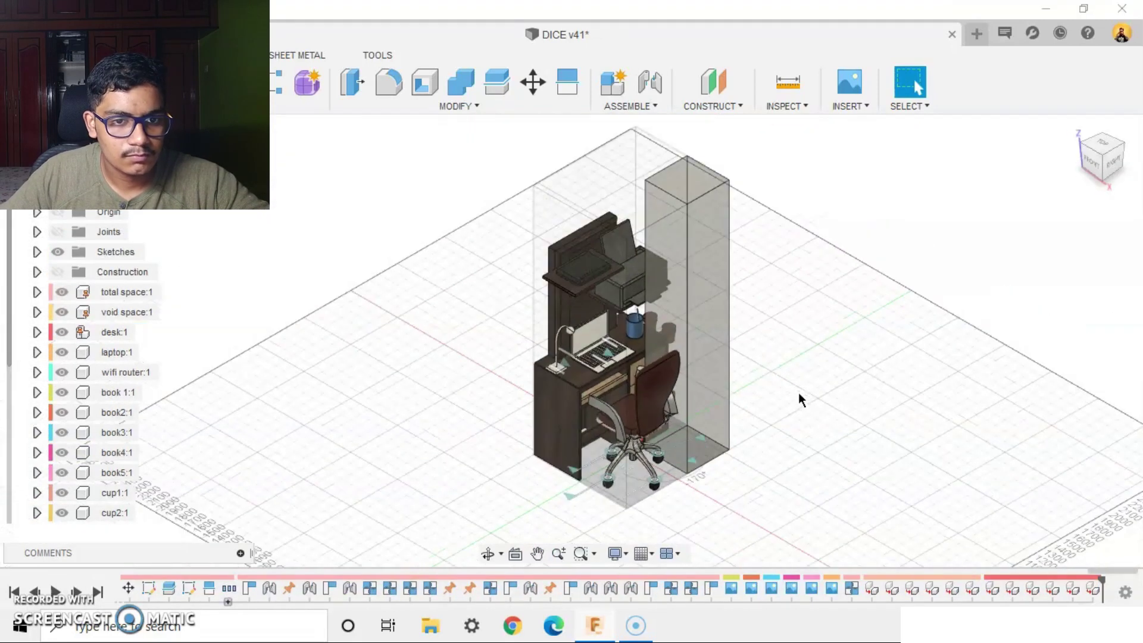
Examine from above how the finished desk and chair fit within the total and void spaces, and return to the home view
{"action": "middle_click_drag", "start_coordinate": [799, 395], "coordinate": [755, 446], "text": "shift"}
{"action": "left_click", "coordinate": [1104, 158]}
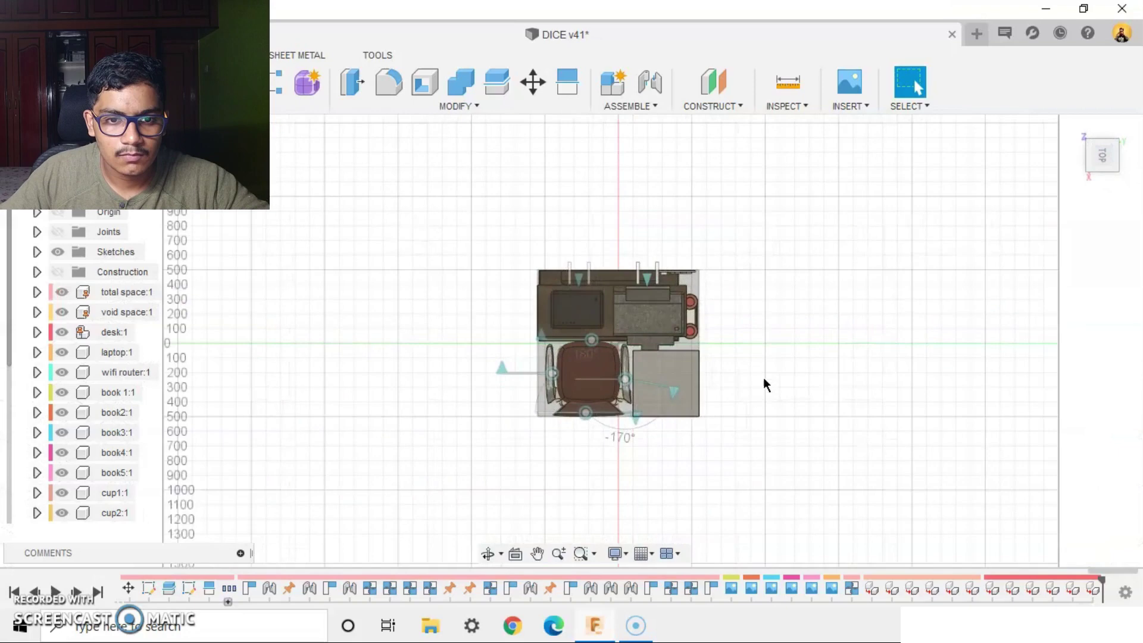
{"action": "scroll", "coordinate": [709, 423], "scroll_direction": "up", "scroll_amount": 4}
{"action": "middle_click_drag", "start_coordinate": [762, 391], "coordinate": [855, 494]}
{"action": "middle_click_drag", "start_coordinate": [853, 454], "coordinate": [935, 428], "text": "shift"}
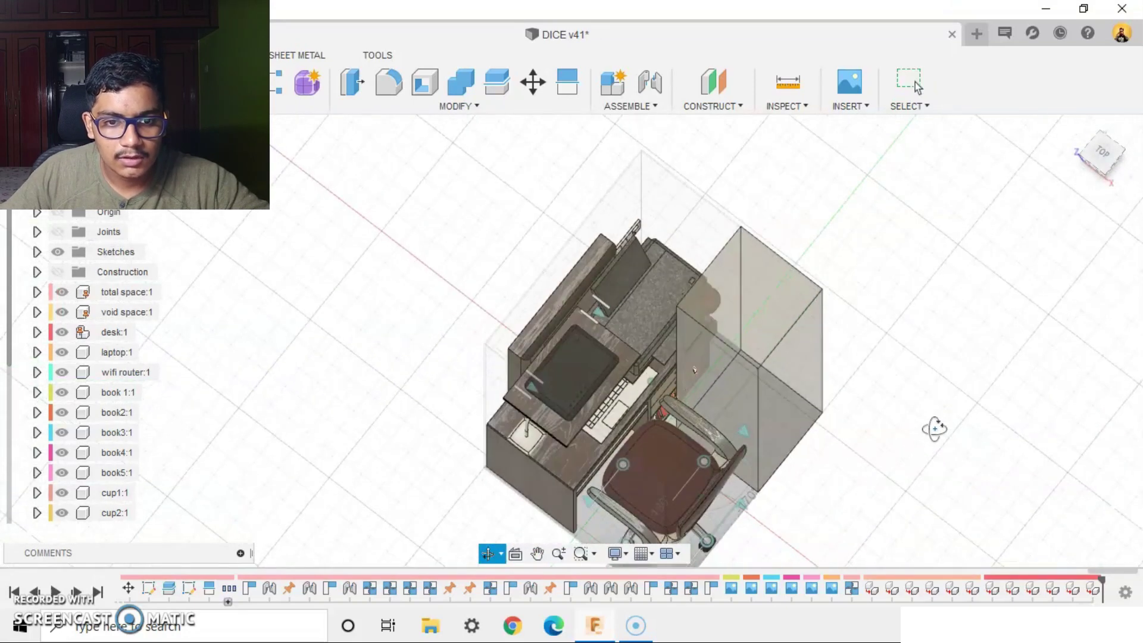
{"action": "left_click", "coordinate": [1107, 160]}
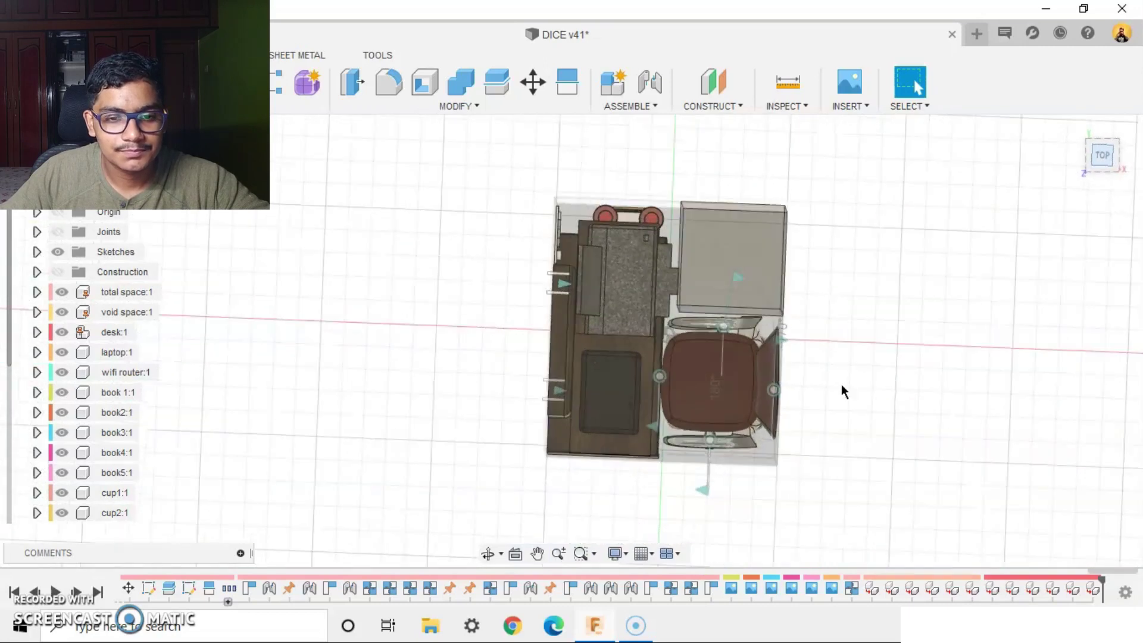
{"action": "middle_click_drag", "start_coordinate": [901, 424], "coordinate": [845, 353], "text": "shift"}
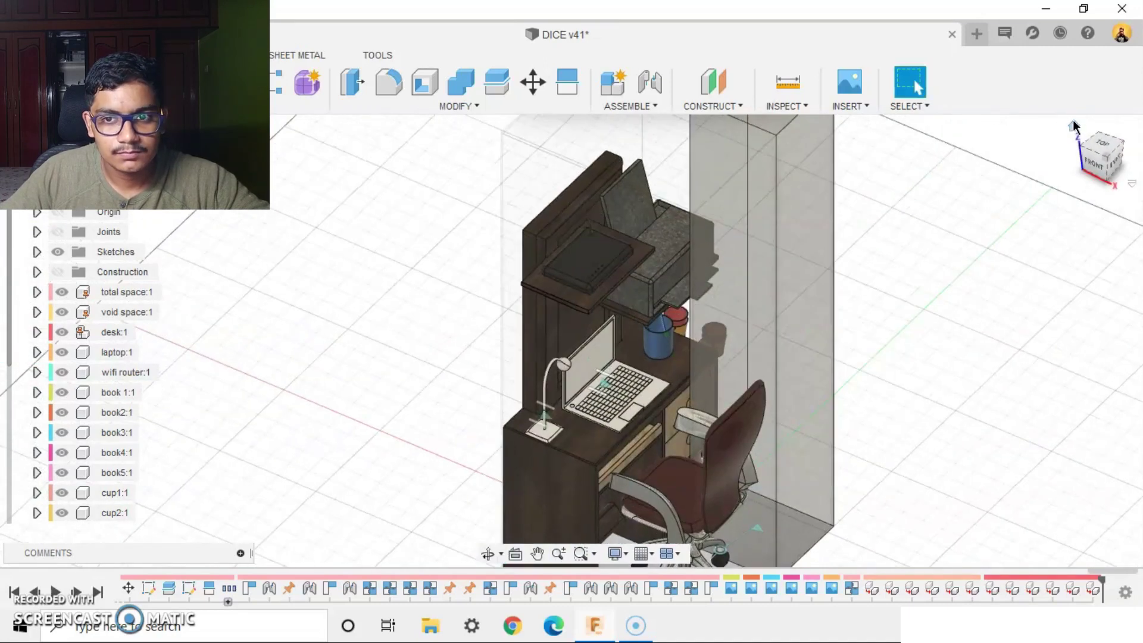
{"action": "left_click", "coordinate": [1074, 127]}
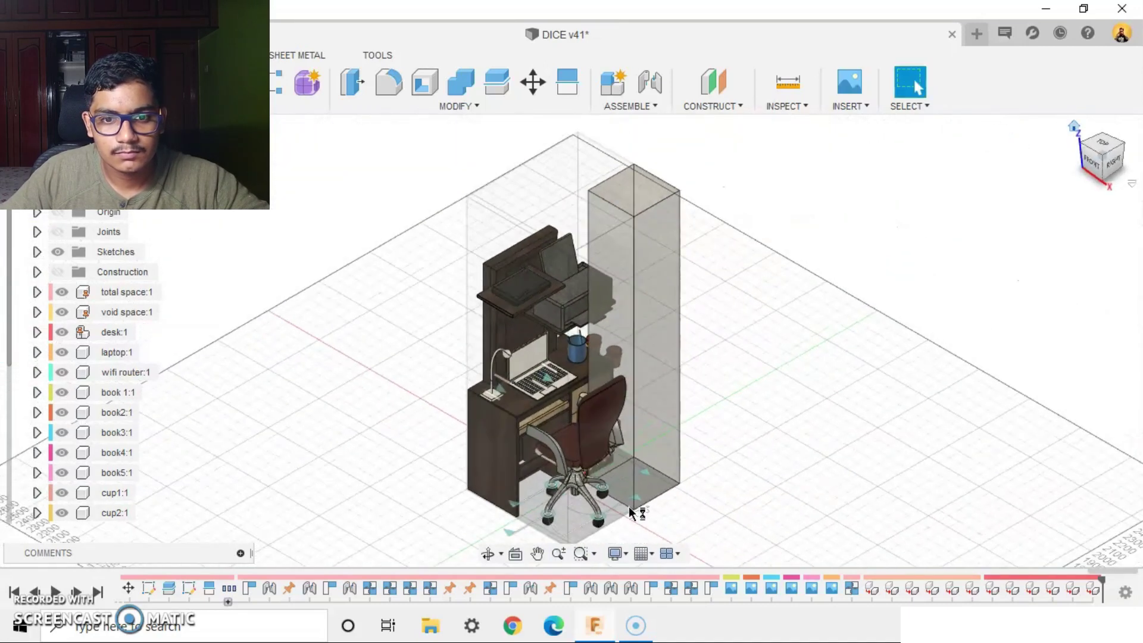